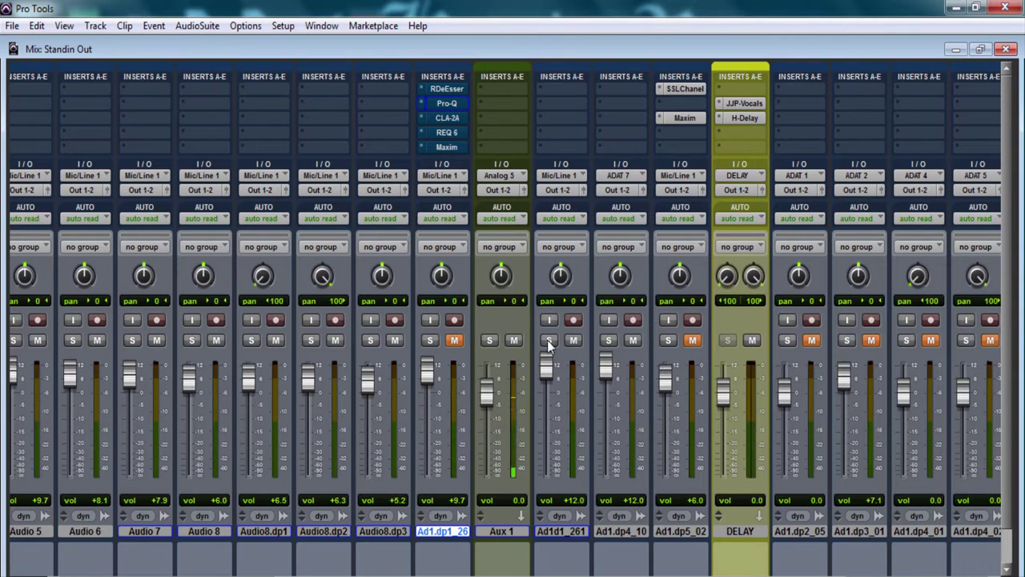
Compare the Aux 1 and Ad1d1_261 tracks during playback by toggling Aux 1's mute and briefly soloing Ad1d1_261.
{"action": "left_click", "coordinate": [513, 339]}
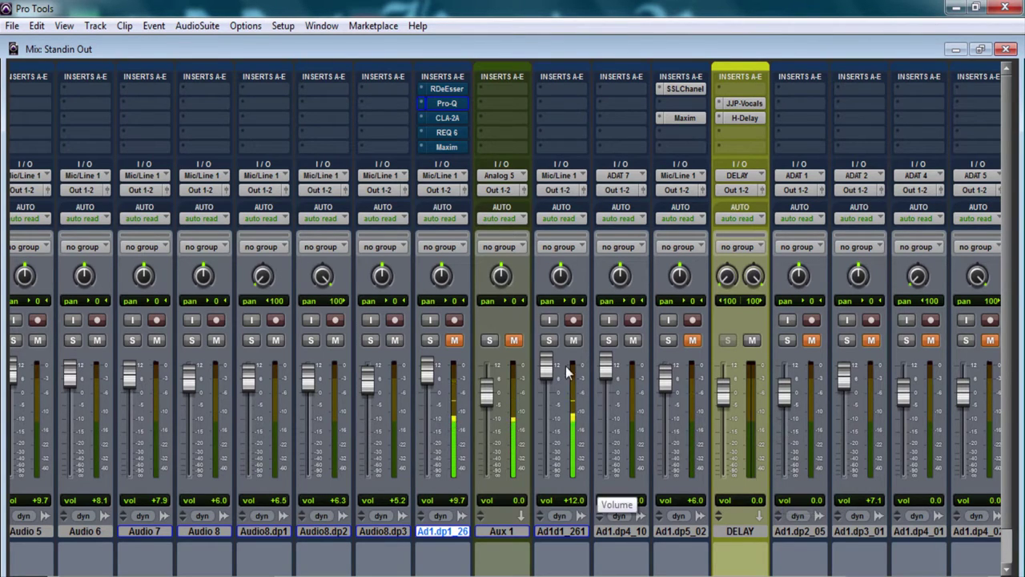
{"action": "left_click", "coordinate": [514, 340]}
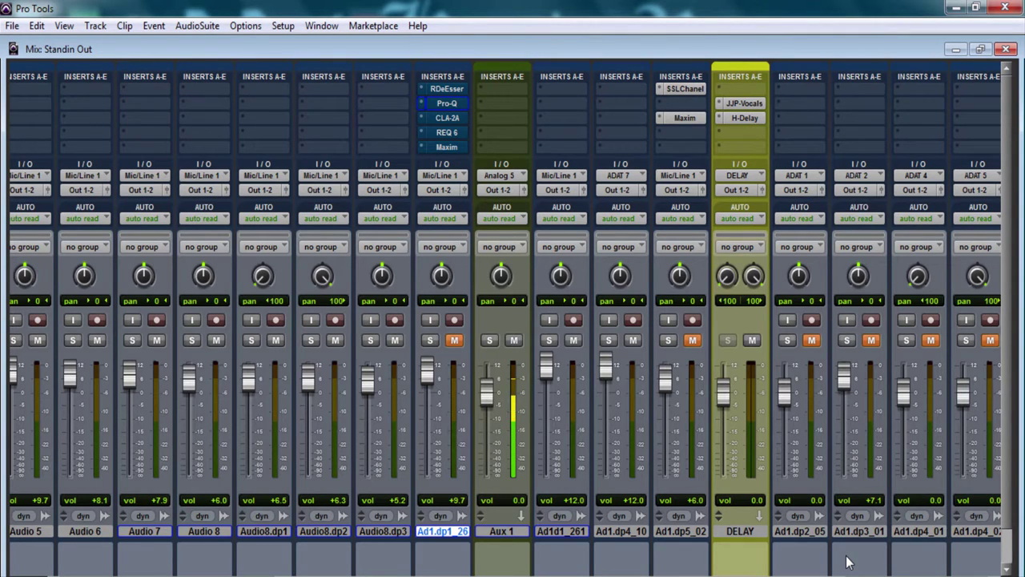
{"action": "left_click", "coordinate": [513, 341]}
{"action": "left_click", "coordinate": [552, 340]}
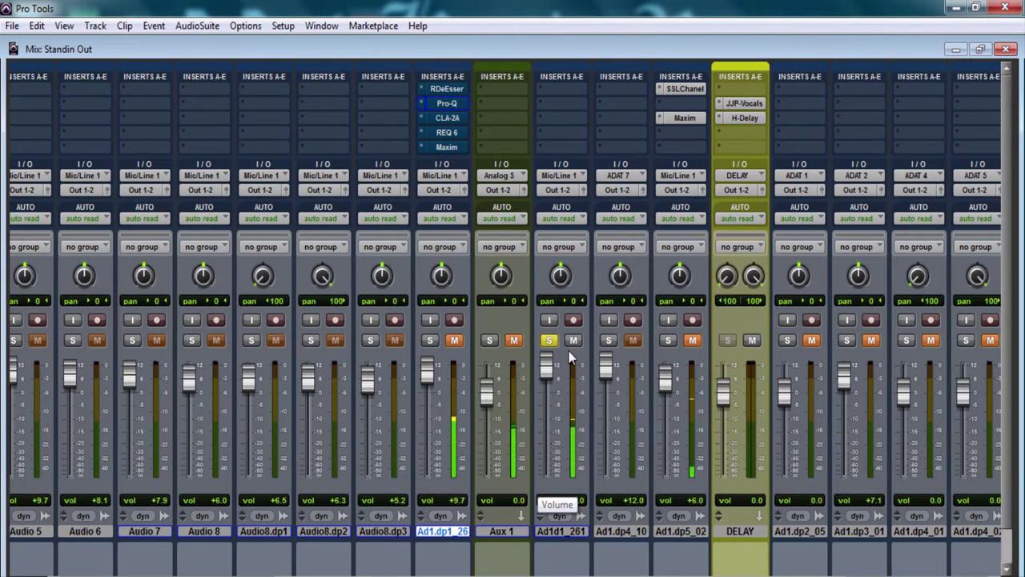
{"action": "left_click", "coordinate": [550, 341]}
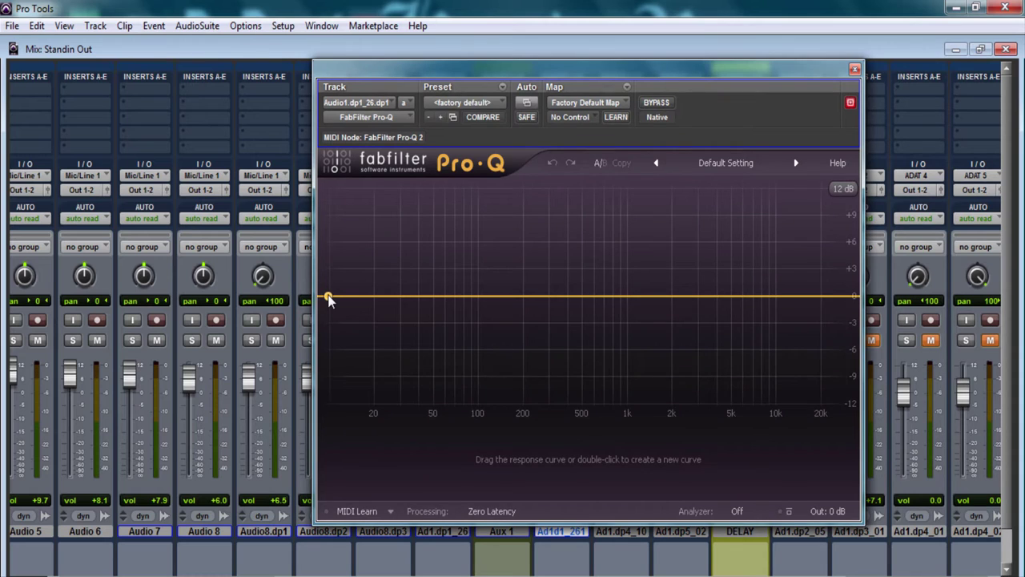
Add a 24 dB/oct low-cut band at about 85 Hz in the Pro-Q on Ad1d1_261 and close the plug-in.
{"action": "double_click", "coordinate": [328, 298]}
{"action": "left_click_drag", "start_coordinate": [511, 468], "coordinate": [462, 383]}
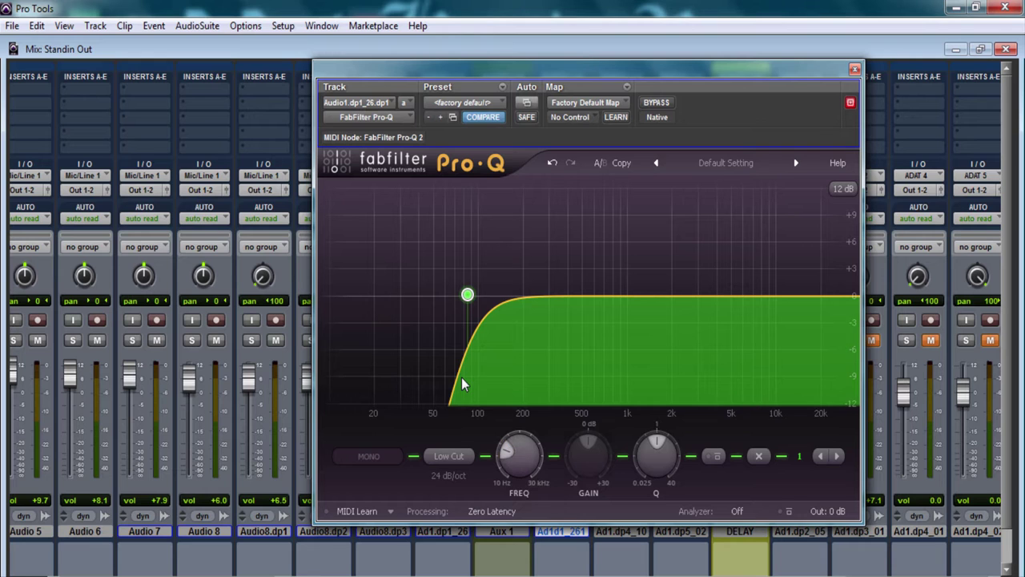
{"action": "left_click", "coordinate": [855, 70]}
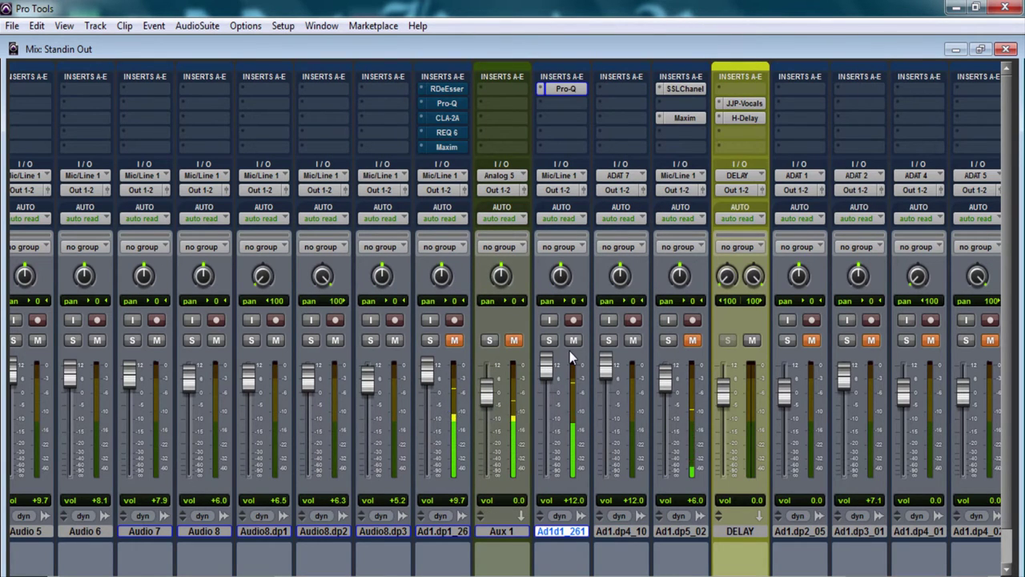
Toggle Aux 1's mute, reposition the Pro-Q window and add a narrow bell band boosted about 22 dB near 160 Hz.
{"action": "left_click", "coordinate": [512, 340]}
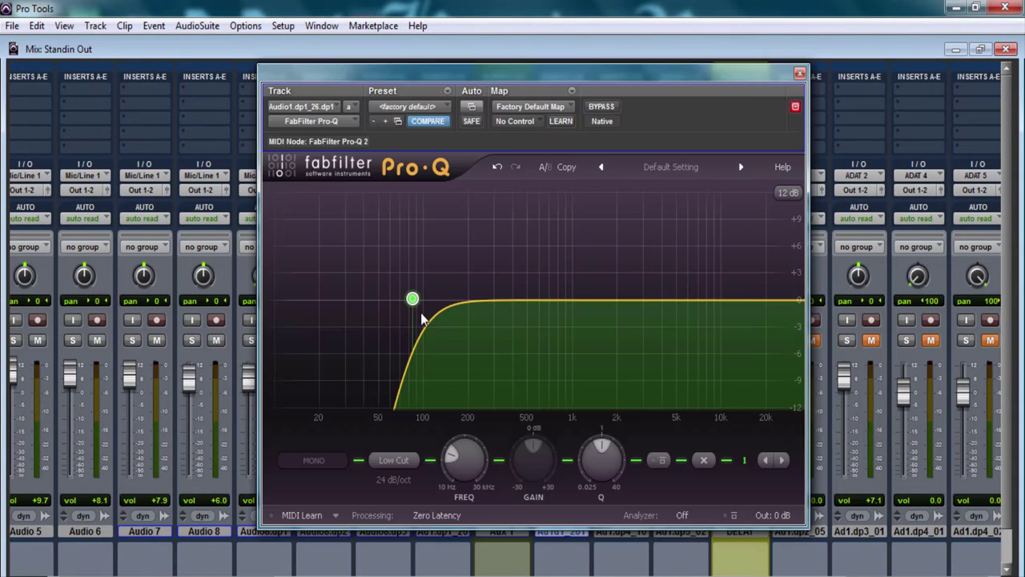
{"action": "mouse_move", "coordinate": [415, 301]}
{"action": "left_click_drag", "start_coordinate": [784, 73], "coordinate": [481, 453]}
{"action": "left_click_drag", "start_coordinate": [393, 454], "coordinate": [726, 173]}
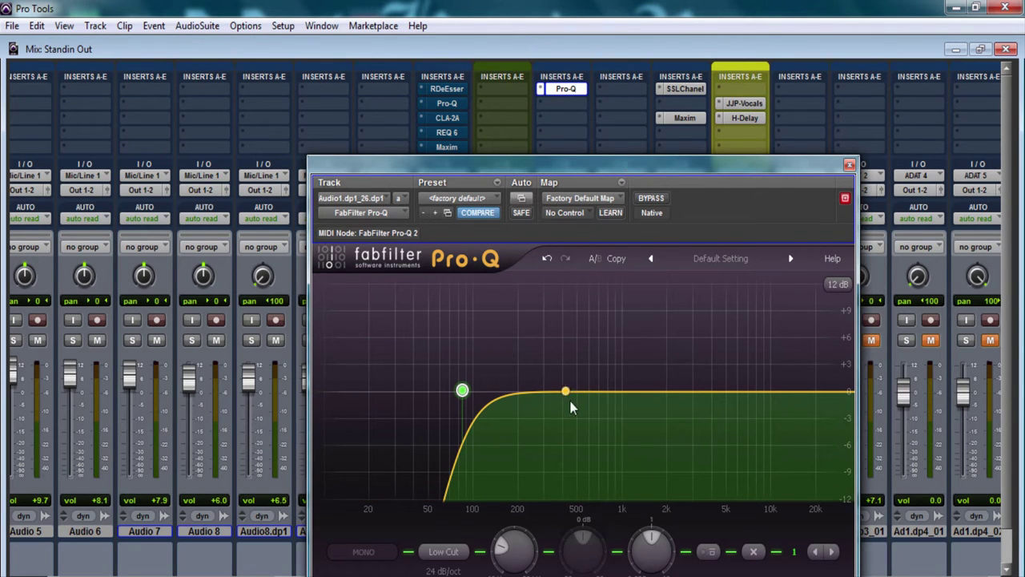
{"action": "left_click_drag", "start_coordinate": [635, 165], "coordinate": [457, 455]}
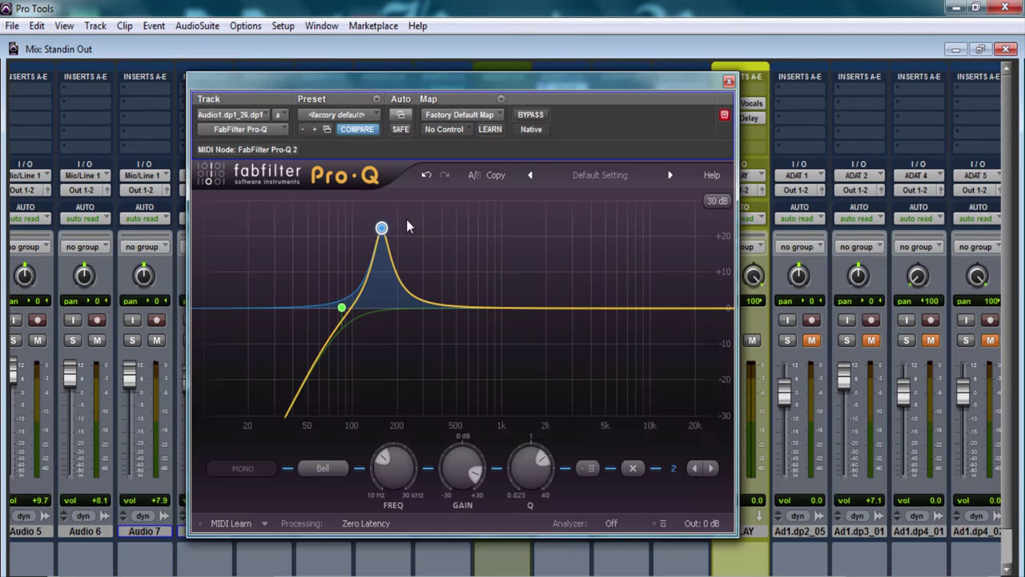
Sweep the boosted bell band up to about 750 Hz, adjust its Q and set its gain to about -2.5 dB.
{"action": "left_click_drag", "start_coordinate": [382, 226], "coordinate": [482, 260]}
{"action": "scroll", "coordinate": [382, 228], "scroll_direction": "up", "scroll_amount": 5}
{"action": "scroll", "coordinate": [382, 228], "scroll_direction": "down", "scroll_amount": 3}
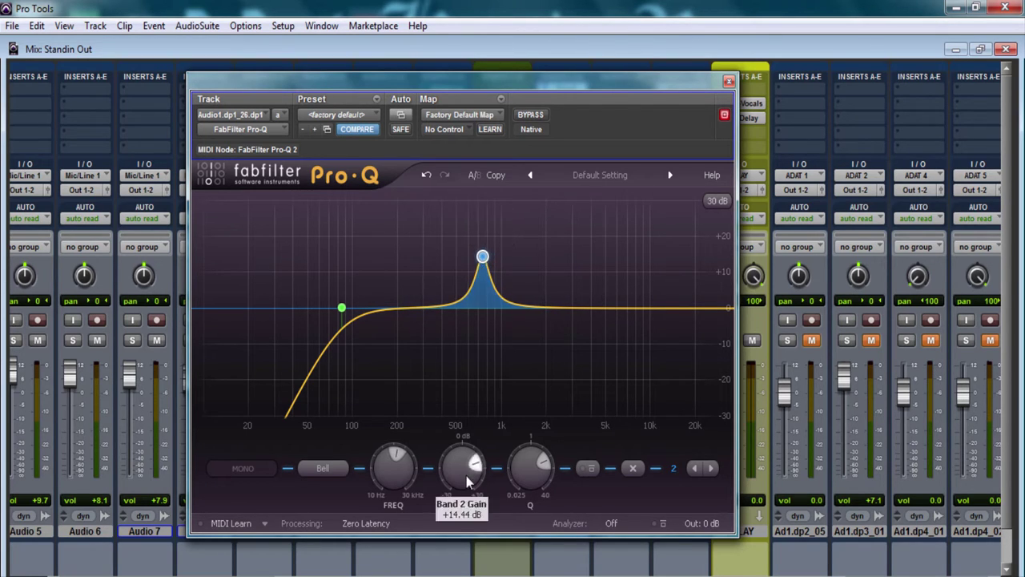
{"action": "left_click_drag", "start_coordinate": [454, 468], "coordinate": [449, 516]}
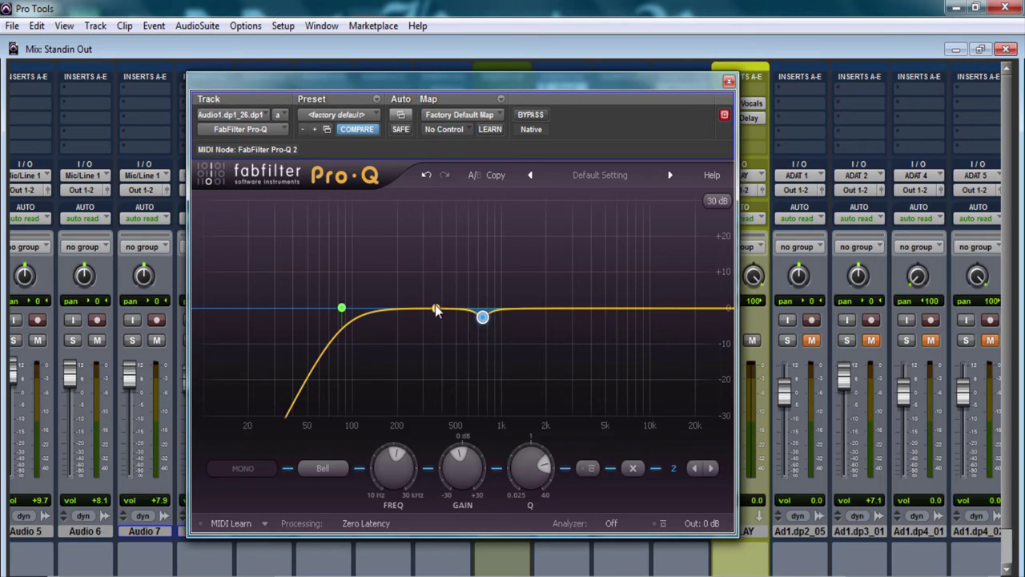
Add a second bell band, sweep it boosted to about 366 Hz, set Q to 7.028 and gain to -2.36 dB.
{"action": "left_click_drag", "start_coordinate": [416, 308], "coordinate": [412, 236]}
{"action": "scroll", "coordinate": [413, 236], "scroll_direction": "up", "scroll_amount": 8}
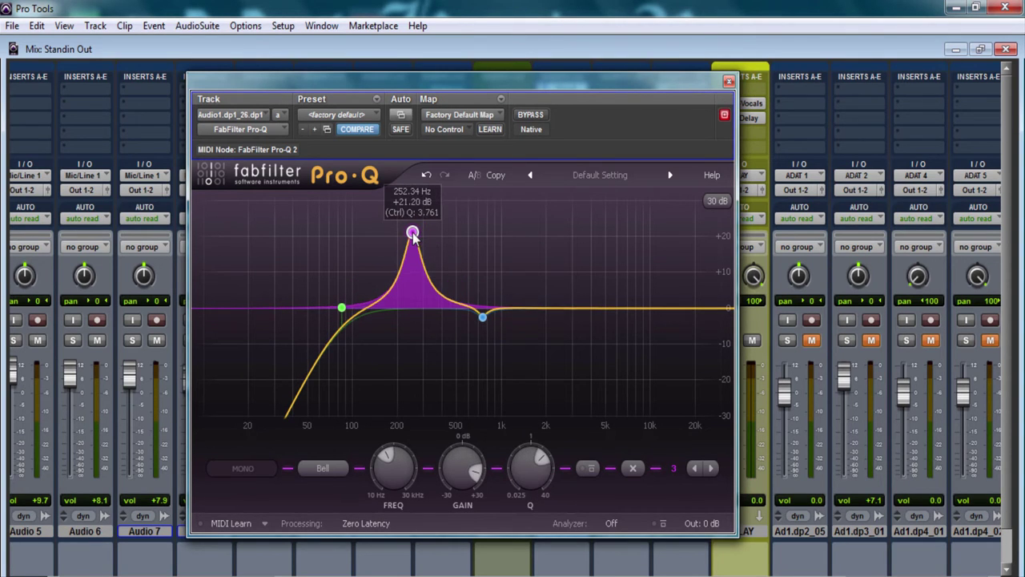
{"action": "left_click_drag", "start_coordinate": [412, 234], "coordinate": [437, 247]}
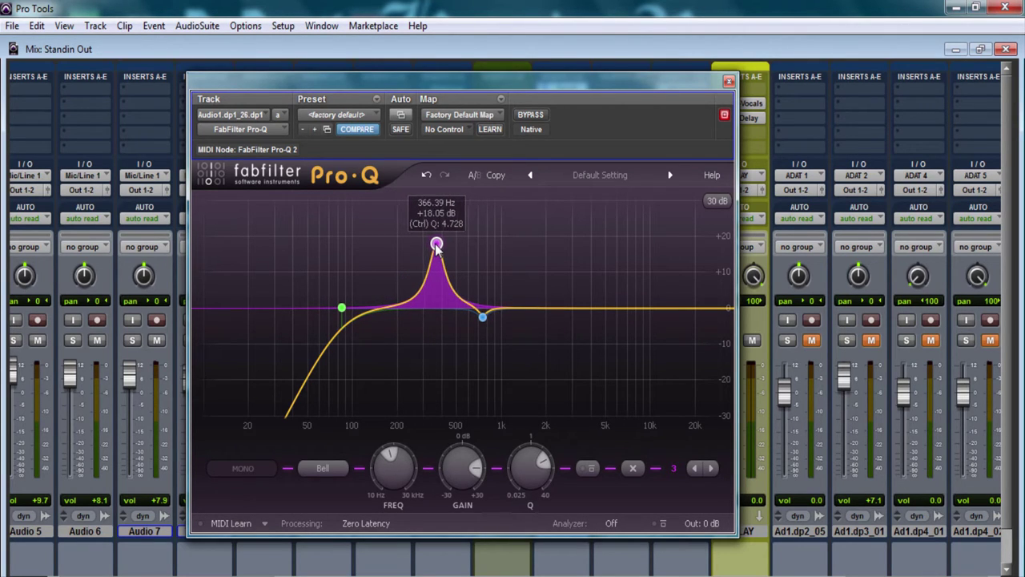
{"action": "scroll", "coordinate": [436, 248], "scroll_direction": "up", "scroll_amount": 6}
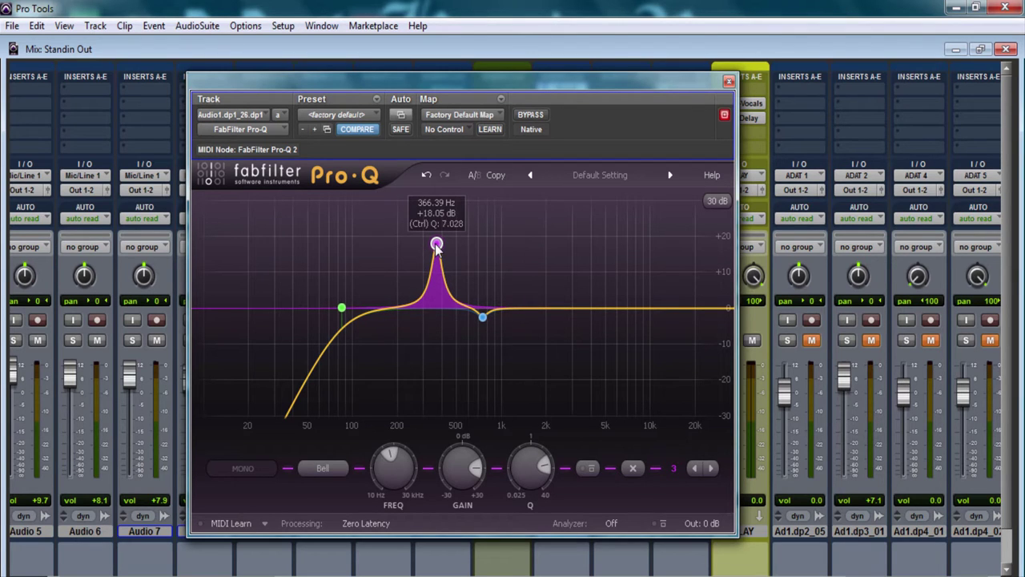
{"action": "left_click_drag", "start_coordinate": [451, 444], "coordinate": [457, 543]}
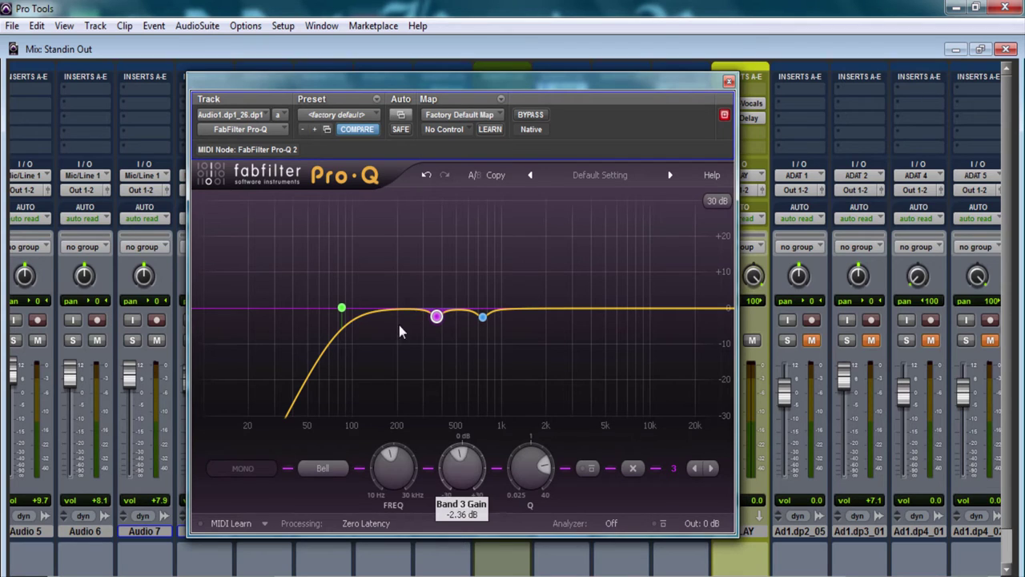
Add another bell band at about 532 Hz with a Q of 6.631 and a gain of -2.02 dB.
{"action": "left_click_drag", "start_coordinate": [398, 310], "coordinate": [460, 257]}
{"action": "scroll", "coordinate": [398, 244], "scroll_direction": "up", "scroll_amount": 6}
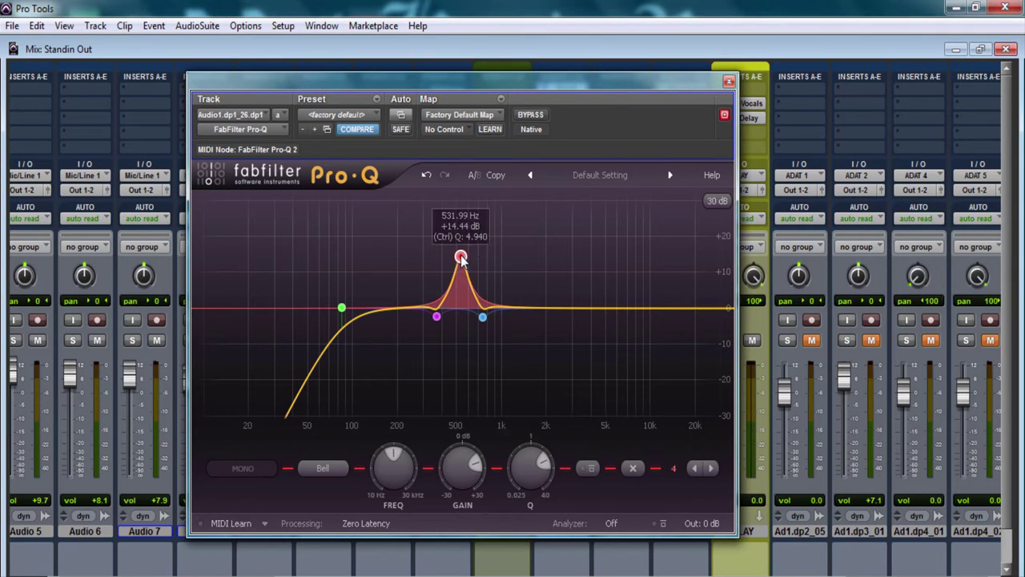
{"action": "scroll", "coordinate": [461, 256], "scroll_direction": "up", "scroll_amount": 2}
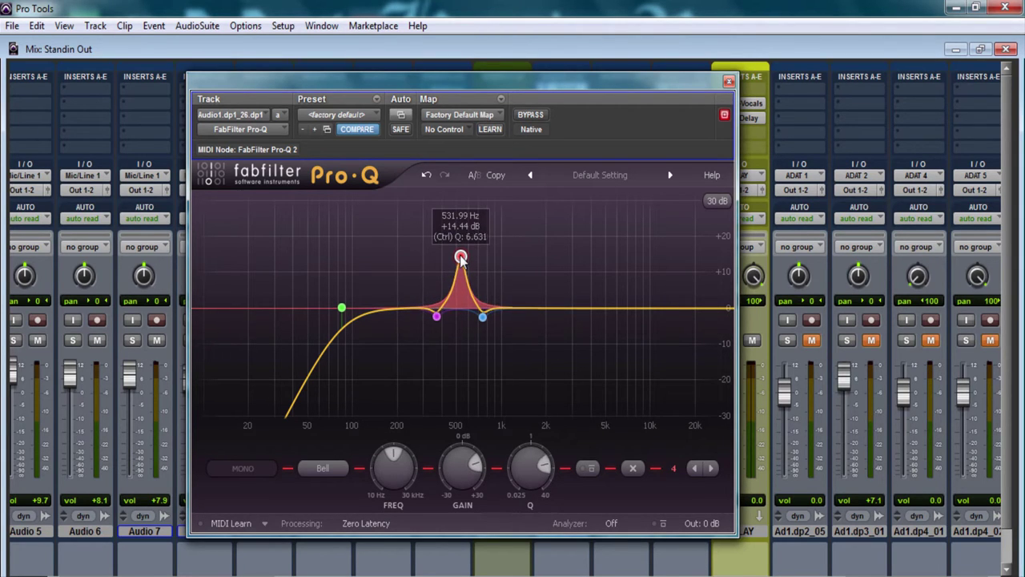
{"action": "left_click_drag", "start_coordinate": [461, 466], "coordinate": [461, 521]}
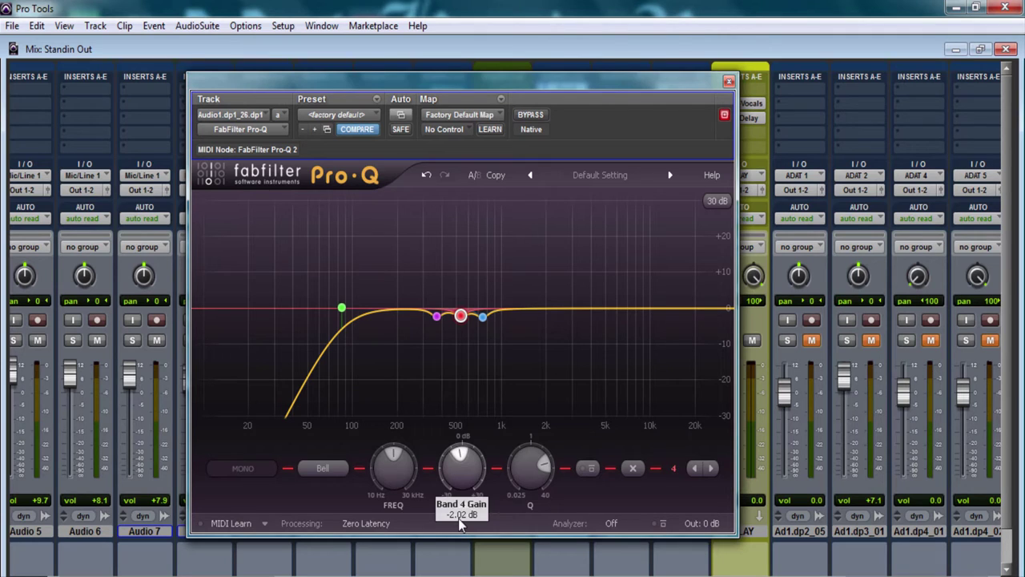
Add a fourth bell band at about 868 Hz, set Q to 8.420 and gain to -2.54 dB, and close Pro-Q.
{"action": "left_click_drag", "start_coordinate": [398, 310], "coordinate": [403, 264]}
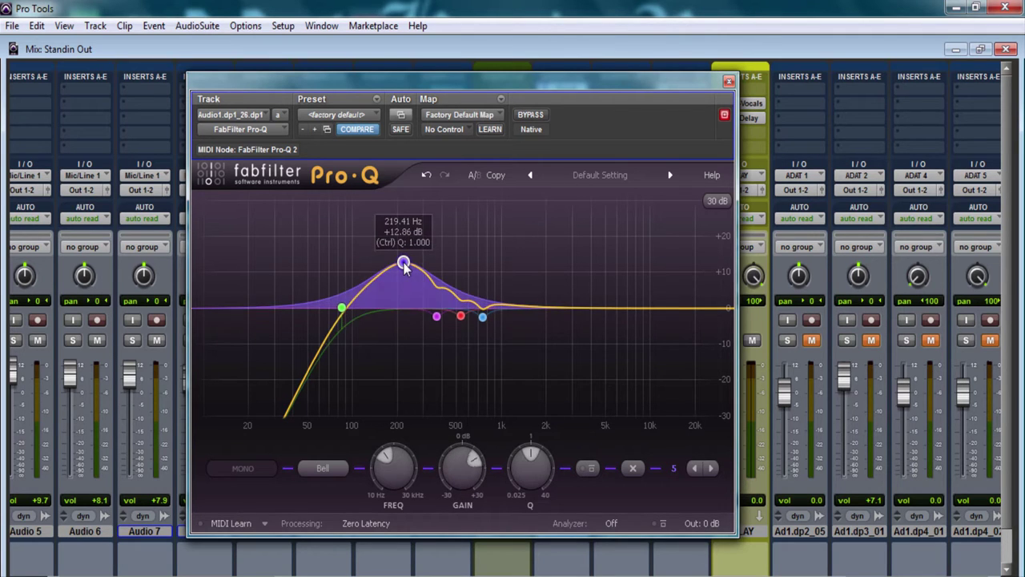
{"action": "scroll", "coordinate": [402, 264], "scroll_direction": "up", "scroll_amount": 3}
{"action": "scroll", "coordinate": [406, 266], "scroll_direction": "up", "scroll_amount": 1}
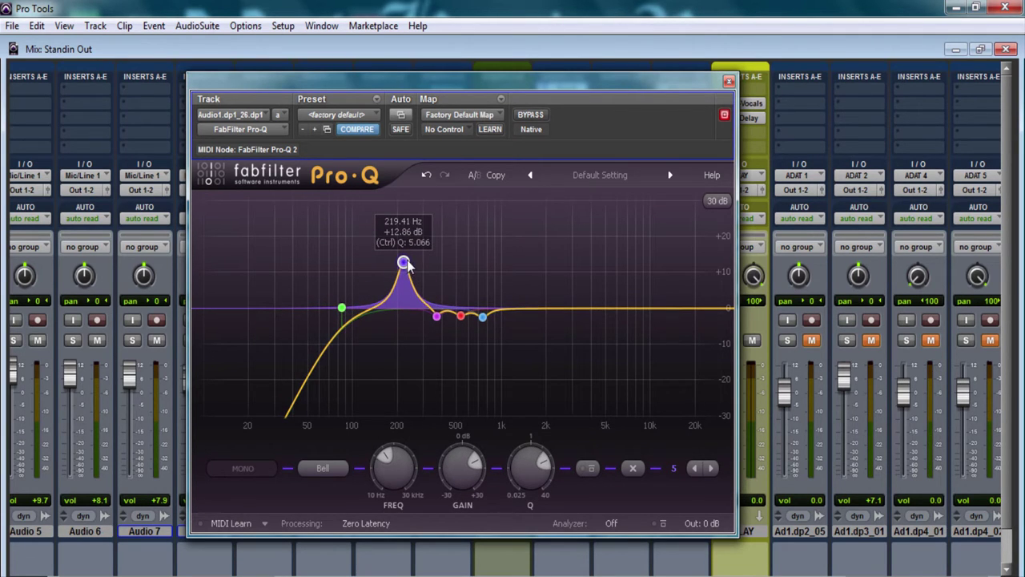
{"action": "left_click_drag", "start_coordinate": [406, 264], "coordinate": [492, 256]}
{"action": "scroll", "coordinate": [532, 260], "scroll_direction": "up", "scroll_amount": 2}
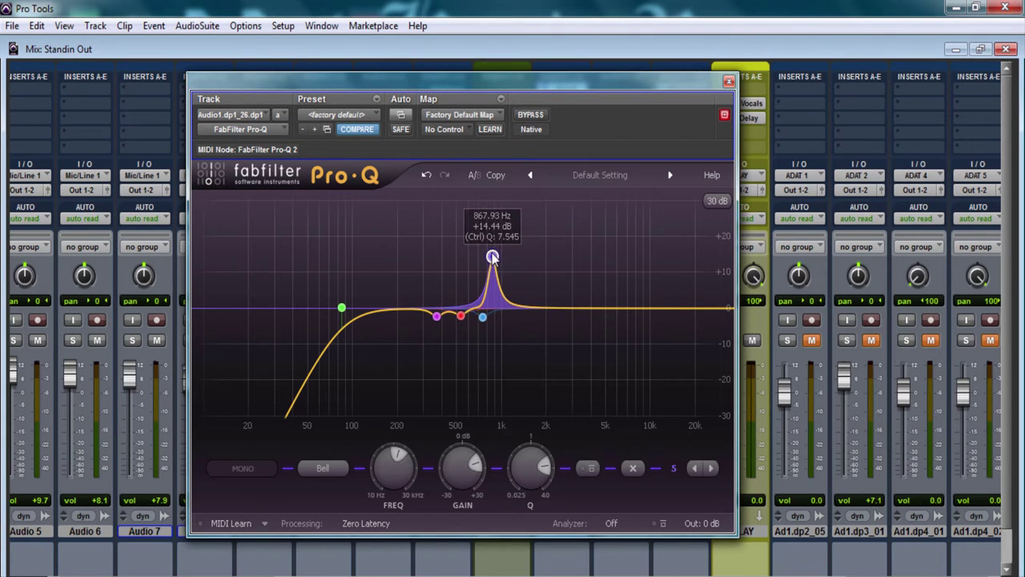
{"action": "scroll", "coordinate": [493, 256], "scroll_direction": "up", "scroll_amount": 2}
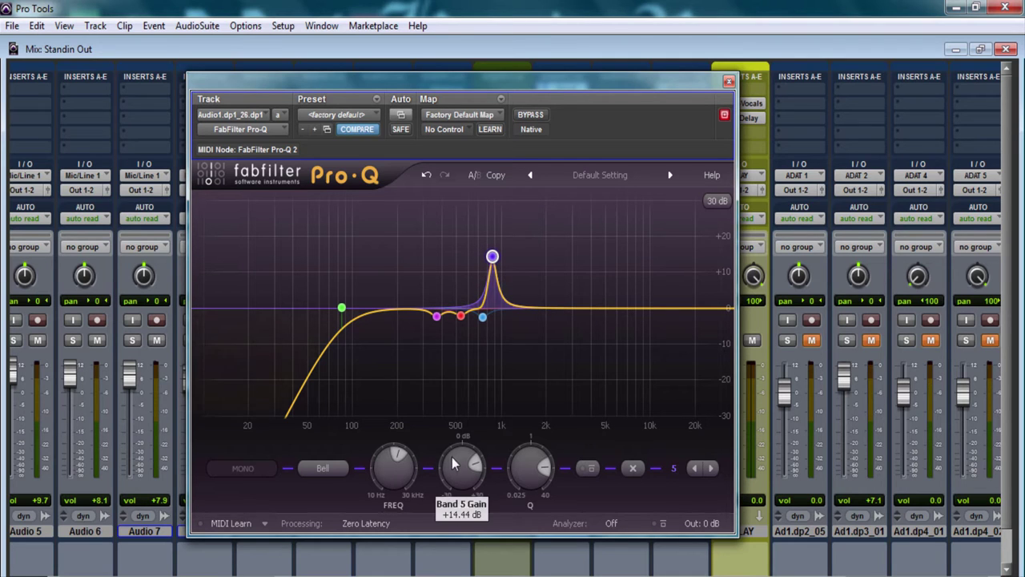
{"action": "left_click_drag", "start_coordinate": [453, 462], "coordinate": [447, 517]}
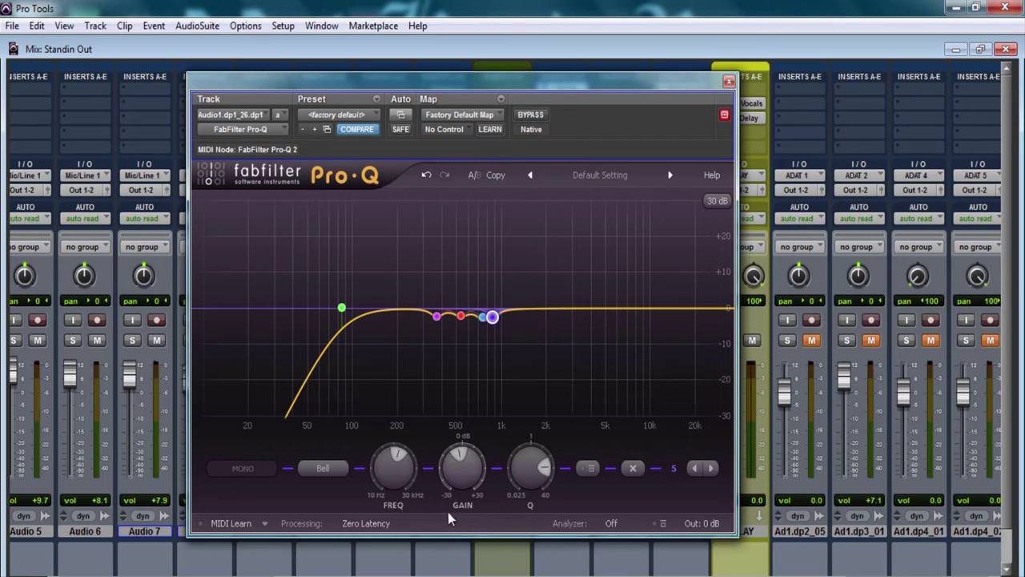
{"action": "left_click", "coordinate": [728, 81]}
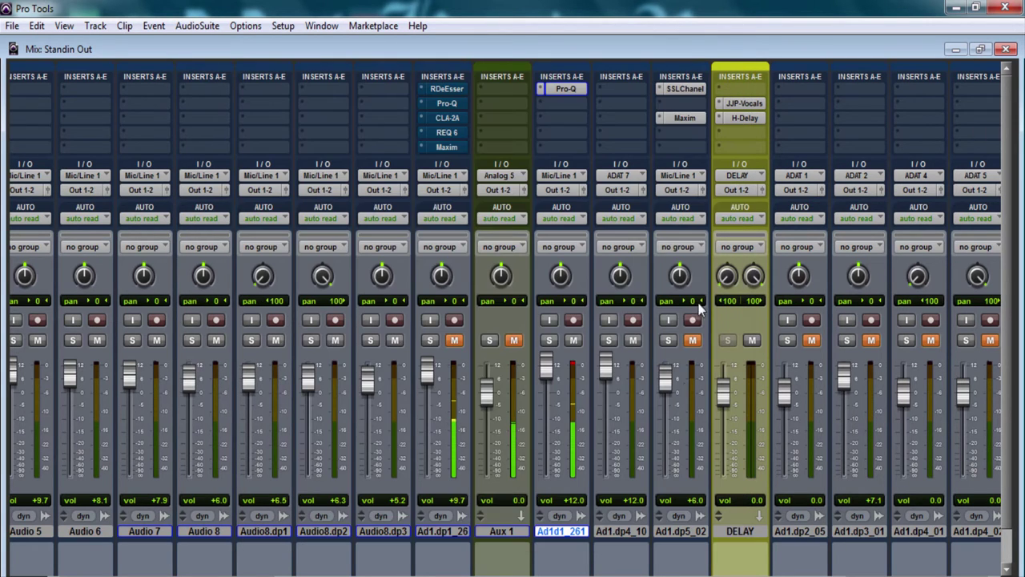
Compare Aux 1 with the equalised Ad1d1_261 track, leaving Ad1d1_261 soloed with its Pro-Q open.
{"action": "left_click", "coordinate": [516, 341]}
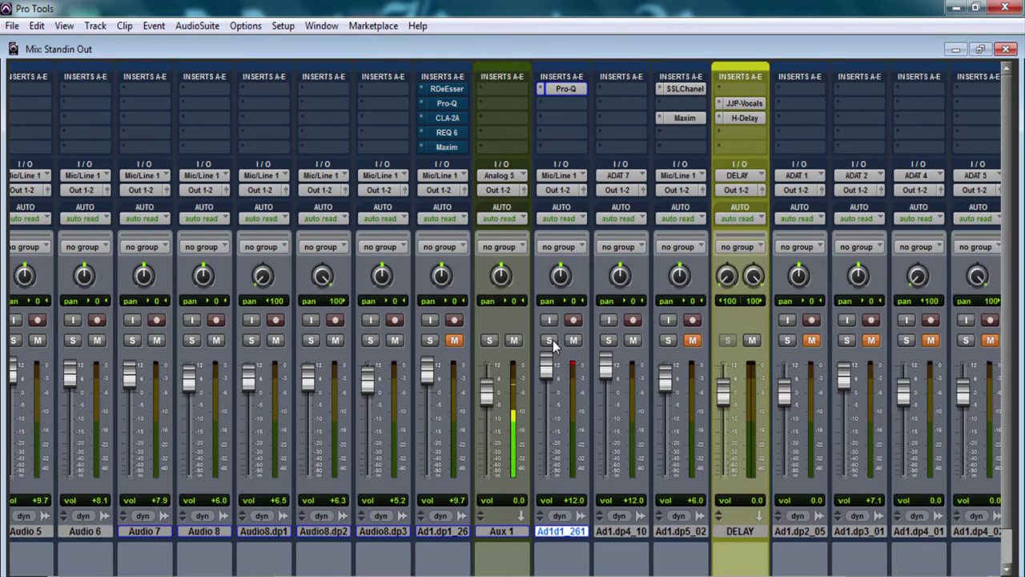
{"action": "left_click", "coordinate": [549, 340]}
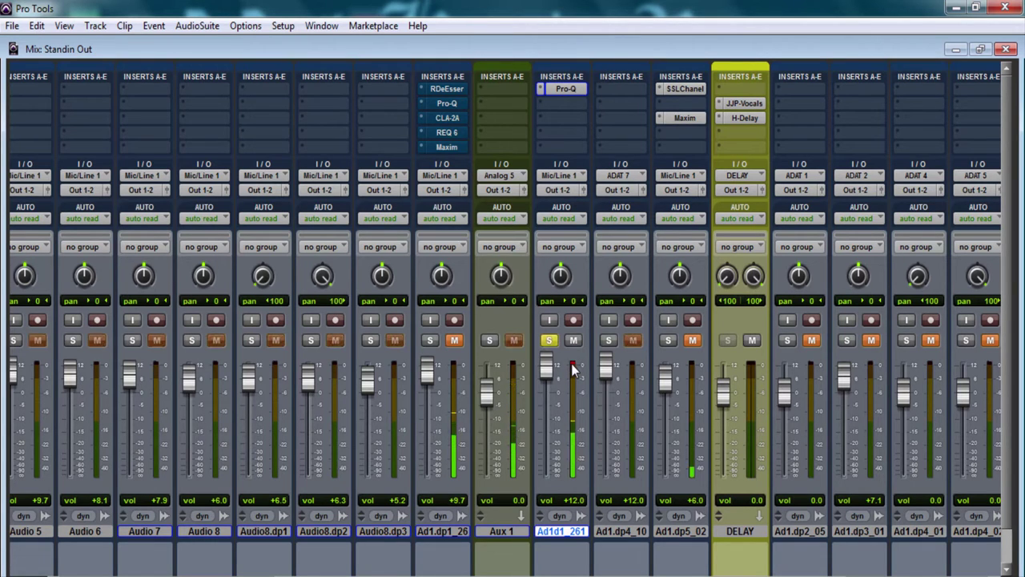
{"action": "left_click", "coordinate": [570, 91]}
Boost and sweep the 366 Hz band up to about 696 Hz and set its gain to -2.53 dB.
{"action": "mouse_move", "coordinate": [439, 320]}
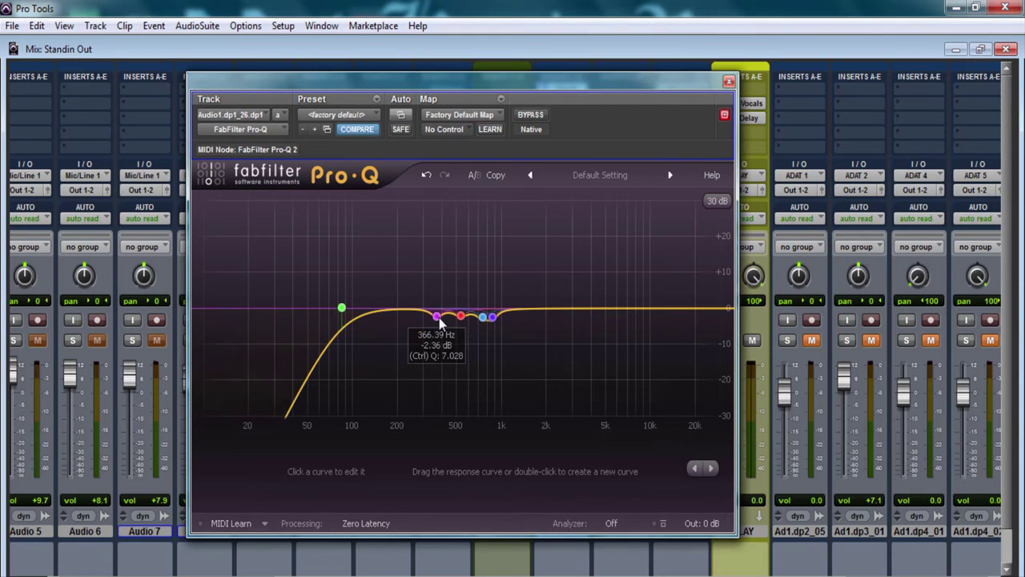
{"action": "left_click_drag", "start_coordinate": [437, 318], "coordinate": [477, 253]}
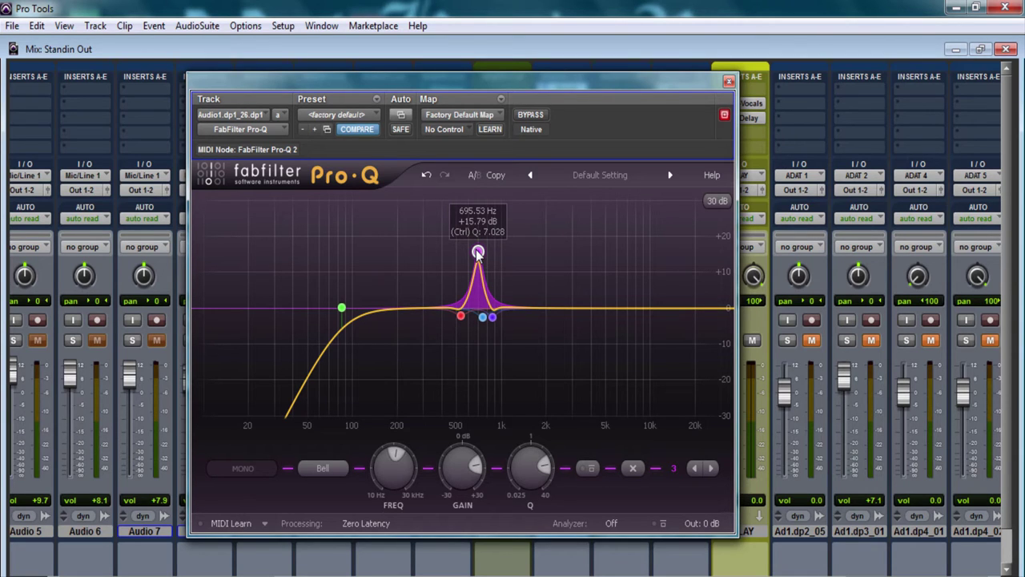
{"action": "left_click_drag", "start_coordinate": [478, 478], "coordinate": [452, 542]}
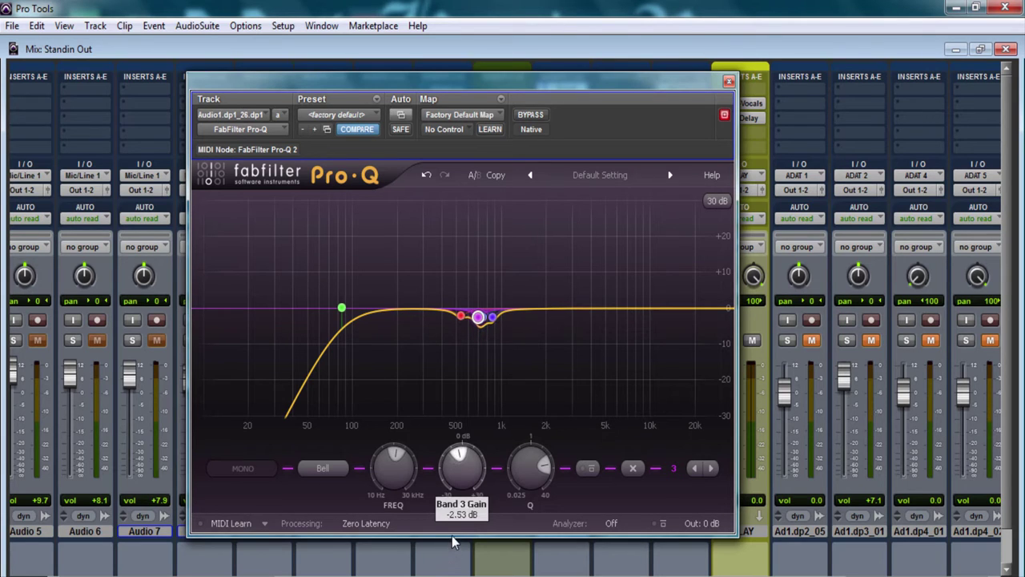
Boost and sweep the 532 Hz band down to about 388 Hz, adjust its Q and cut it by about 2 dB.
{"action": "left_click_drag", "start_coordinate": [460, 316], "coordinate": [440, 257]}
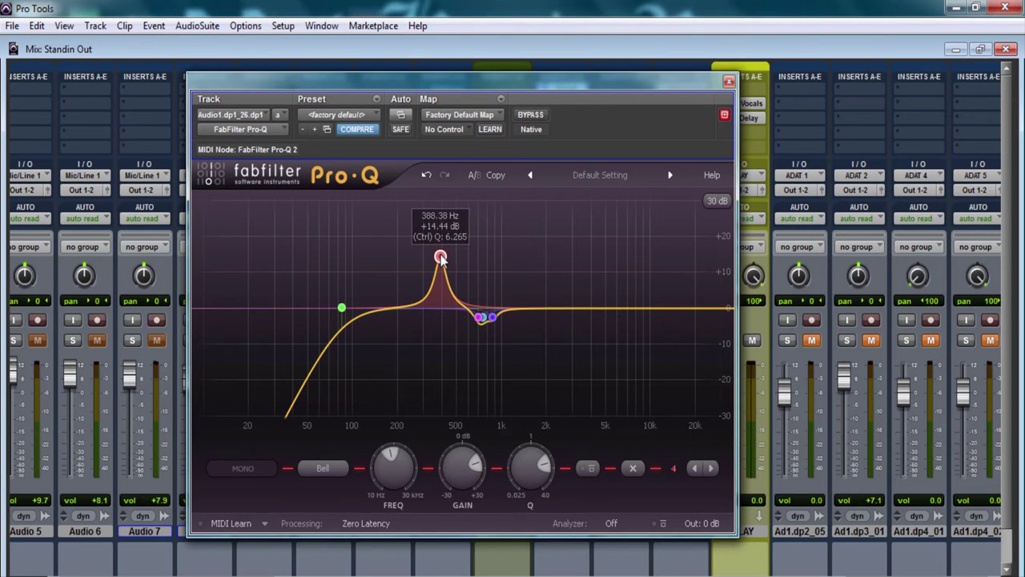
{"action": "scroll", "coordinate": [440, 257], "scroll_direction": "up", "scroll_amount": 1}
{"action": "left_click_drag", "start_coordinate": [464, 463], "coordinate": [472, 529]}
Retune the 696 Hz band to about 656 Hz with about a 2.5 dB cut, and move the 750 Hz band to about 3.4 kHz.
{"action": "left_click_drag", "start_coordinate": [483, 318], "coordinate": [480, 262]}
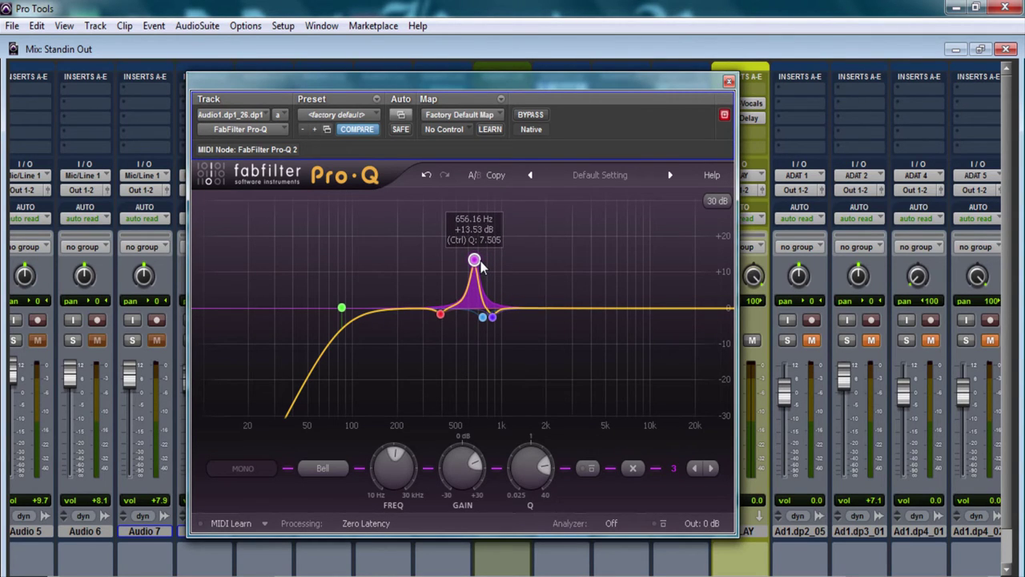
{"action": "left_click_drag", "start_coordinate": [483, 317], "coordinate": [580, 317]}
{"action": "left_click", "coordinate": [474, 260]}
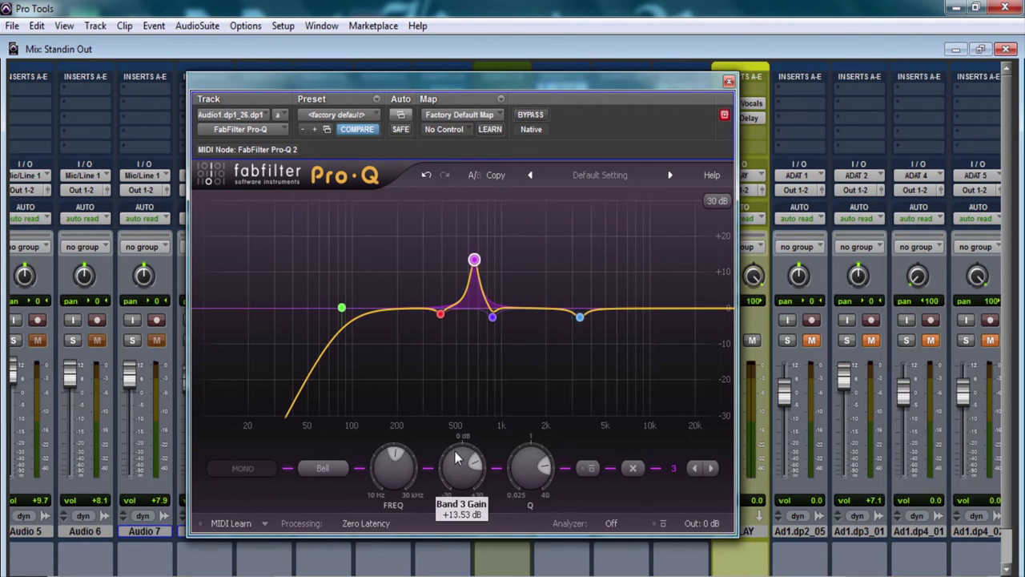
{"action": "left_click_drag", "start_coordinate": [463, 477], "coordinate": [453, 512]}
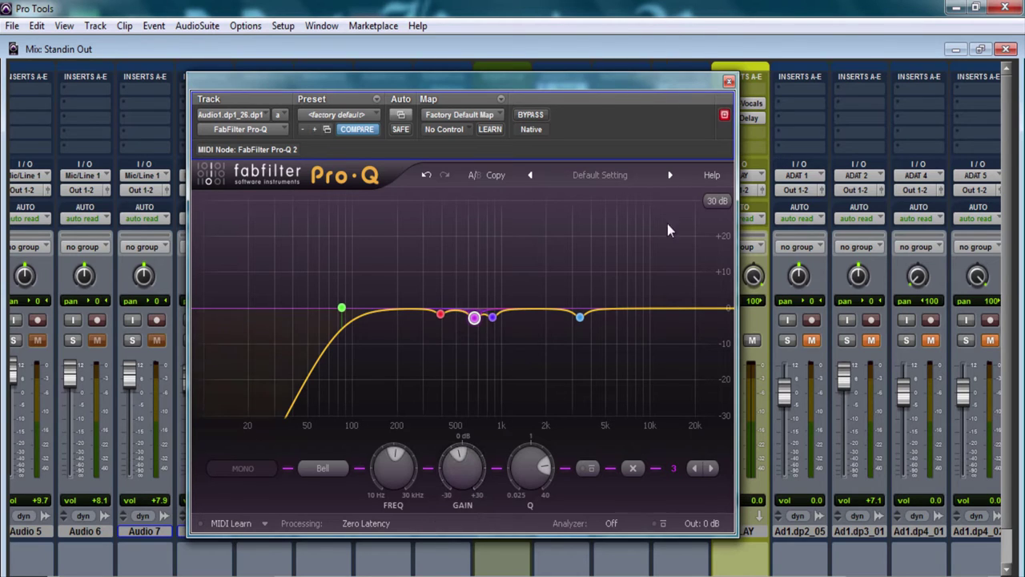
Boost and sweep the 868 Hz band to about 858 Hz, and cut it by about 3.5 dB.
{"action": "mouse_move", "coordinate": [499, 317]}
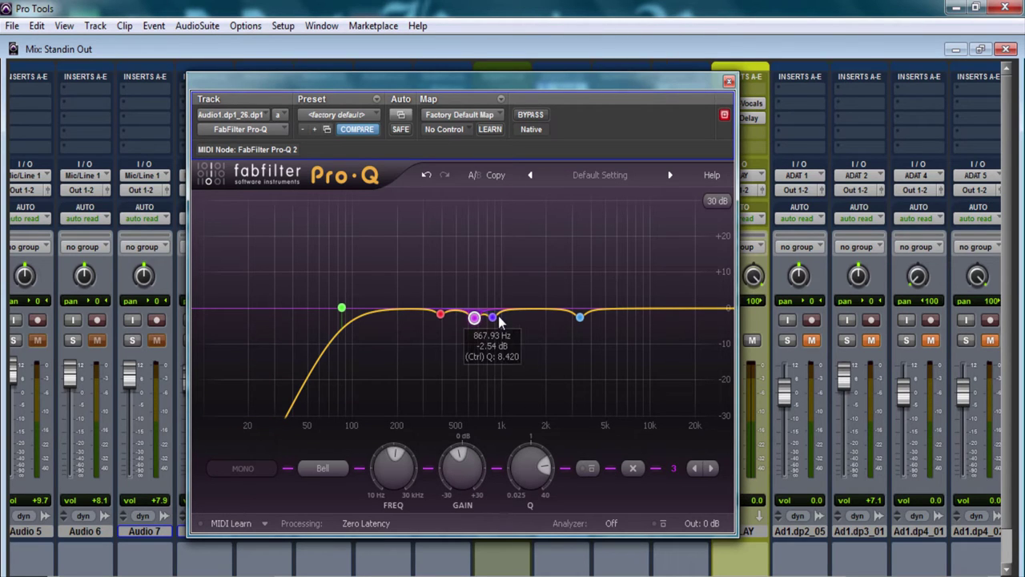
{"action": "left_click_drag", "start_coordinate": [498, 319], "coordinate": [493, 261]}
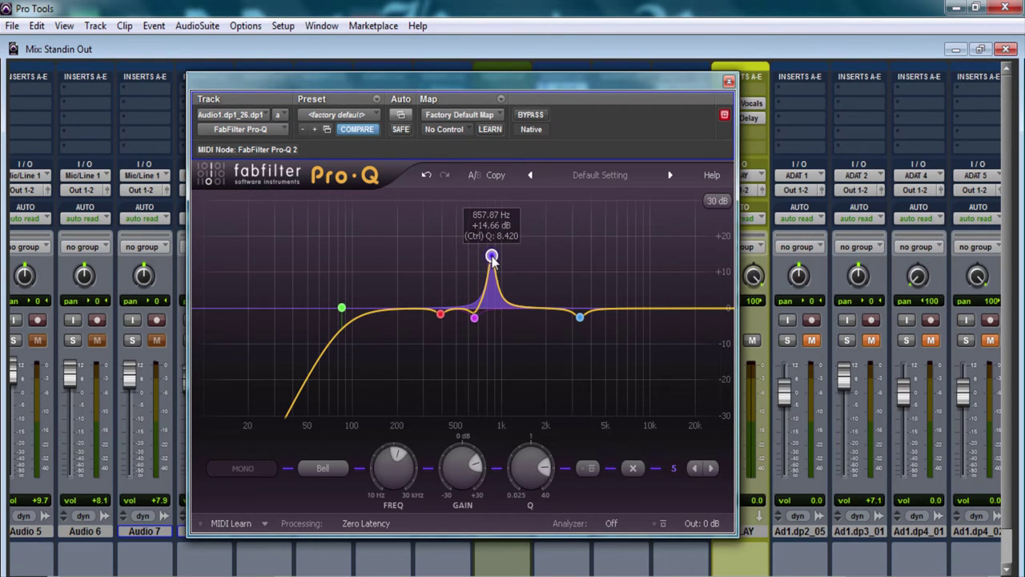
{"action": "scroll", "coordinate": [492, 261], "scroll_direction": "down", "scroll_amount": 3}
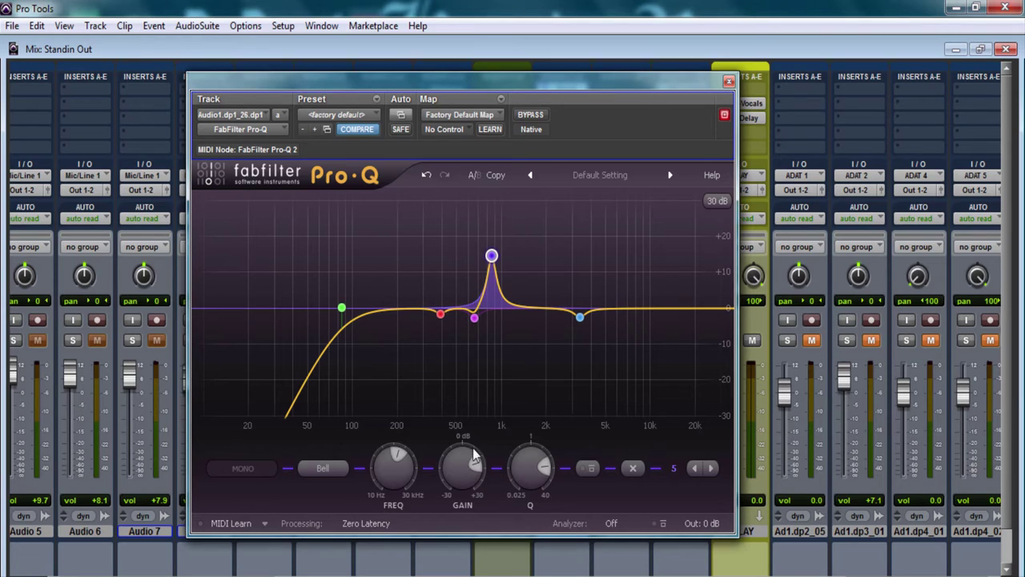
{"action": "mouse_move", "coordinate": [457, 459]}
{"action": "left_click_drag", "start_coordinate": [457, 460], "coordinate": [469, 519]}
Set the 656 Hz band's gain to -3.47 dB and reselect the neighbouring 858 Hz band.
{"action": "left_click", "coordinate": [473, 318]}
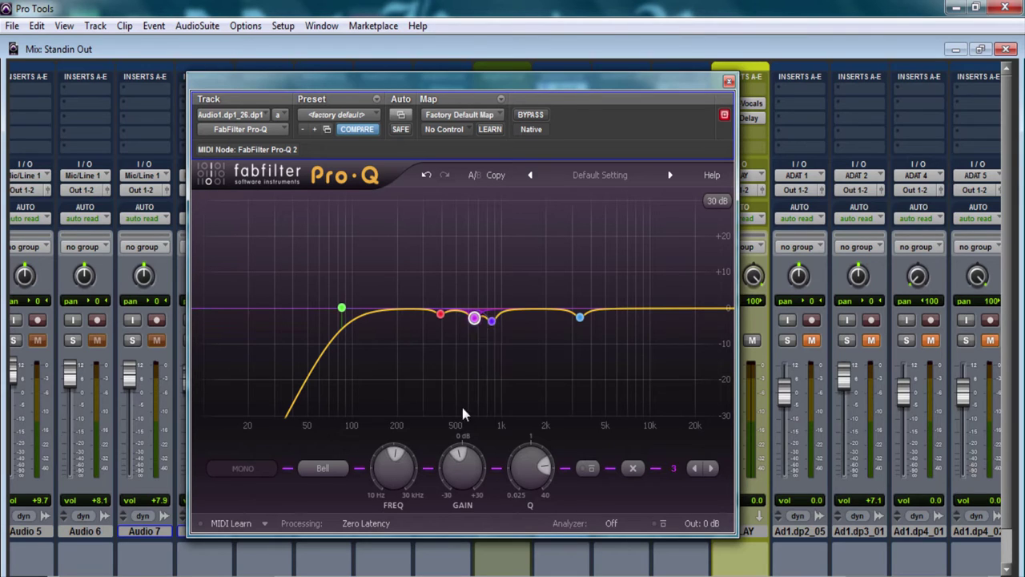
{"action": "left_click_drag", "start_coordinate": [454, 460], "coordinate": [449, 480]}
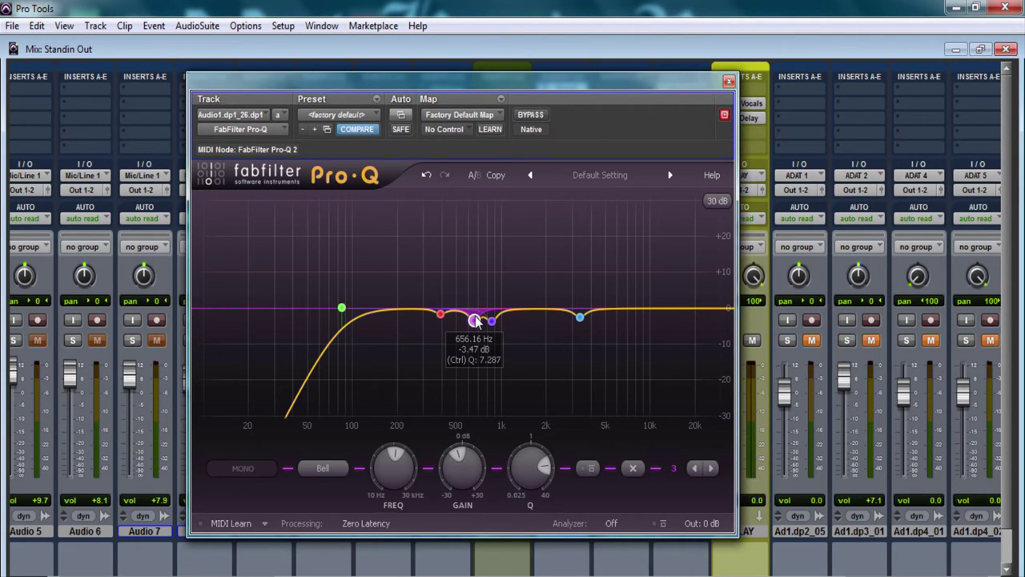
{"action": "left_click", "coordinate": [491, 320]}
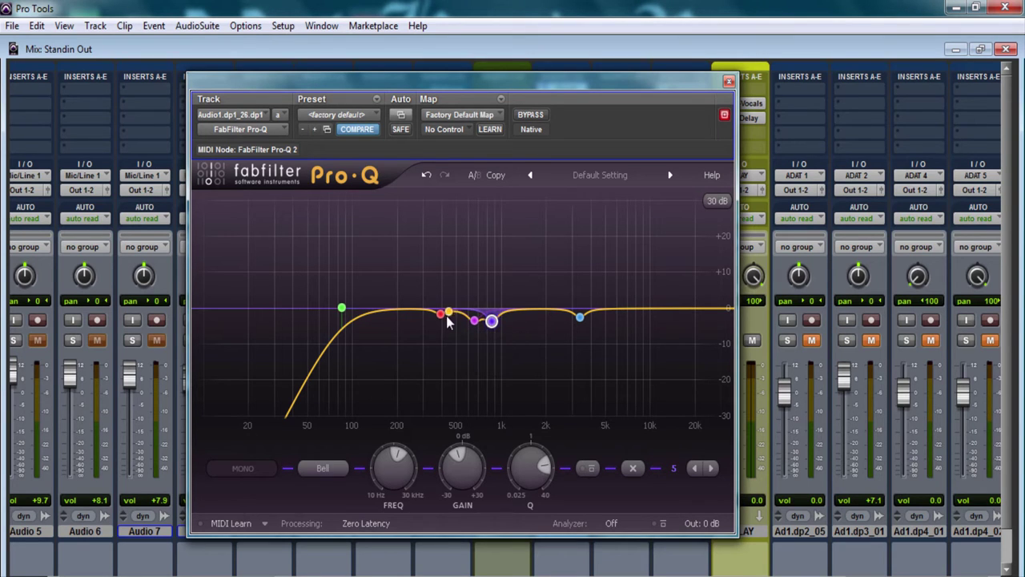
Boost and sweep the 3.4 kHz band down the spectrum, and delete it.
{"action": "left_click_drag", "start_coordinate": [578, 319], "coordinate": [530, 281]}
{"action": "right_click", "coordinate": [529, 282]}
{"action": "left_click", "coordinate": [566, 340]}
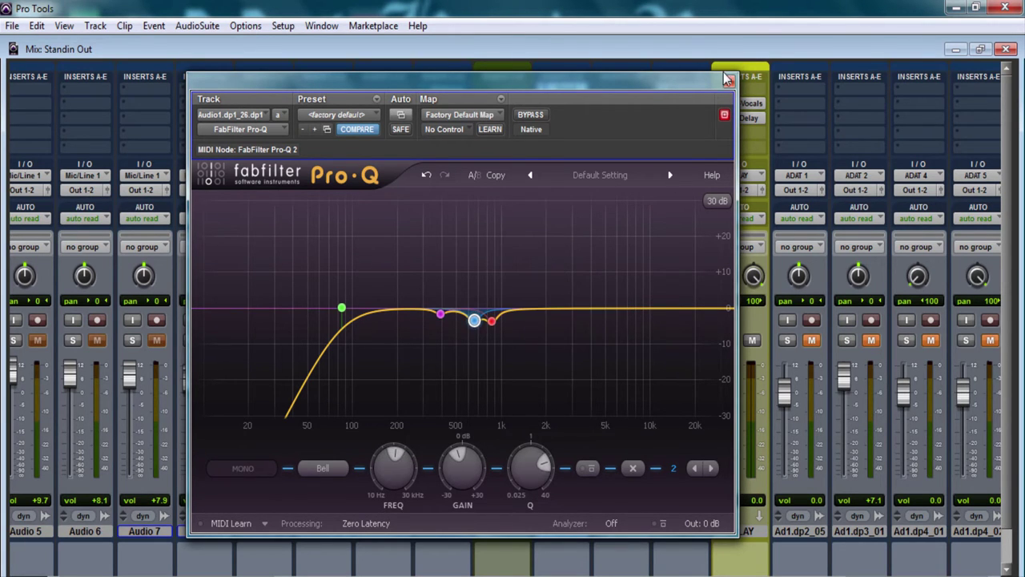
Close Pro-Q and compare Ad1d1_261 soloed and in the full mix, leaving it unsoloed with its clip indicator cleared.
{"action": "left_click", "coordinate": [729, 81]}
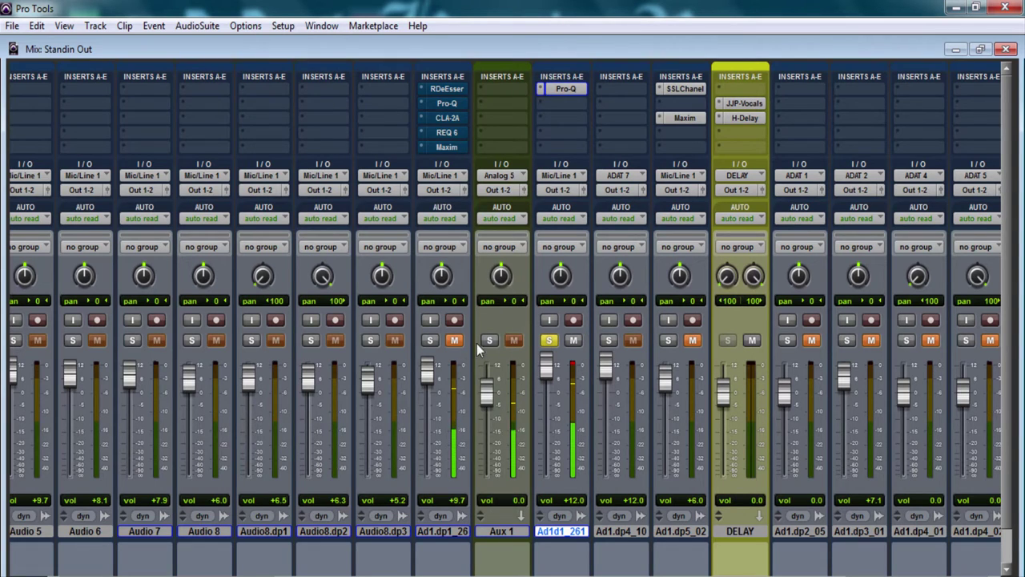
{"action": "left_click", "coordinate": [550, 340]}
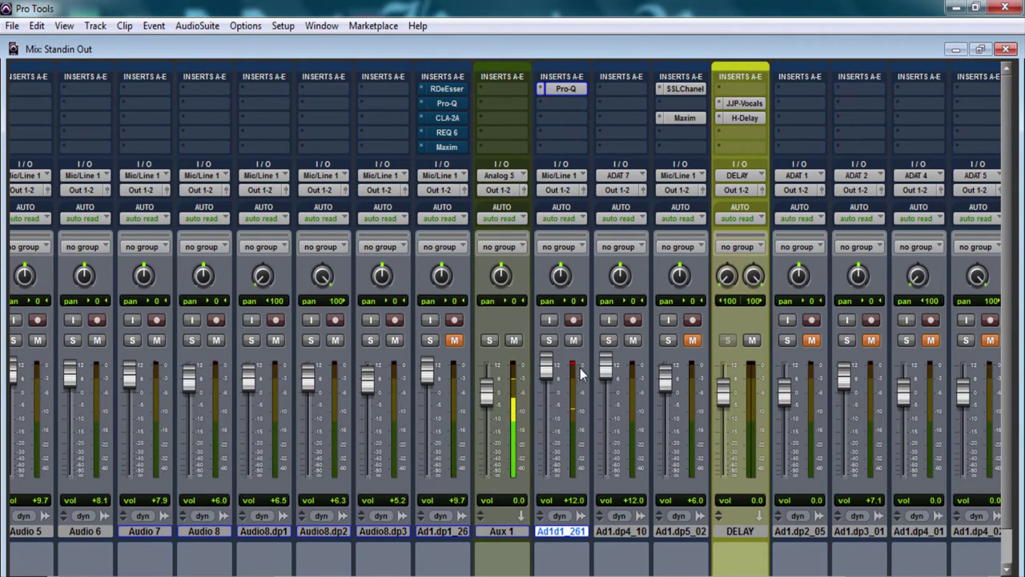
{"action": "left_click", "coordinate": [572, 365]}
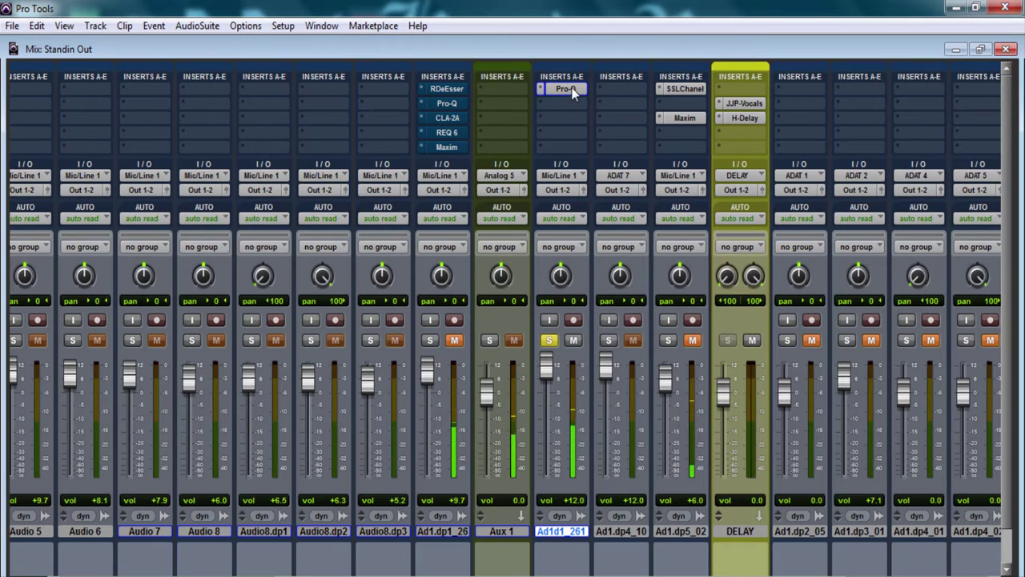
{"action": "left_click", "coordinate": [549, 339]}
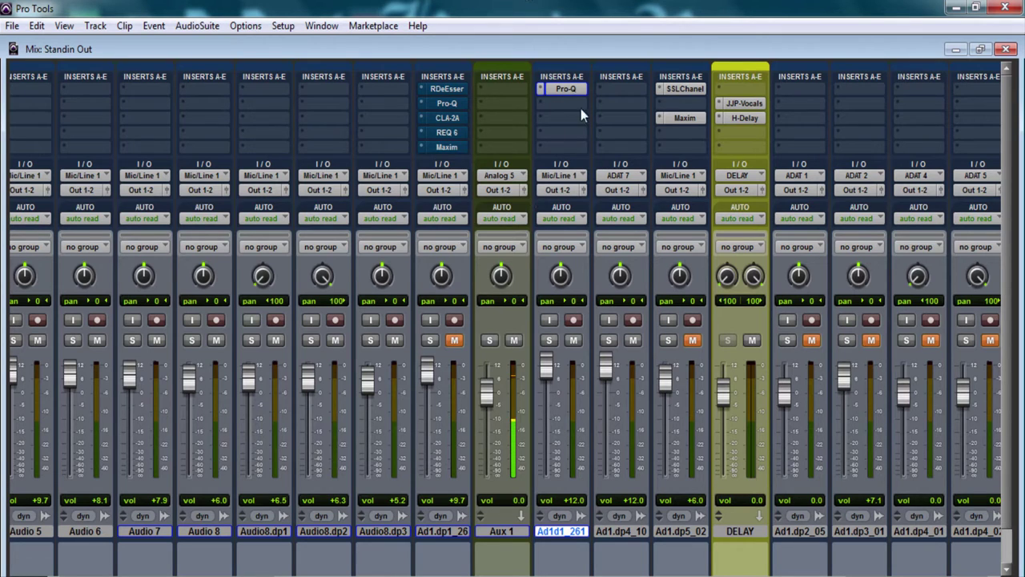
Reopen Pro-Q on Ad1d1_261, try a 23.91 dB bell boost at about 9.35 kHz, and delete that band.
{"action": "left_click", "coordinate": [565, 89]}
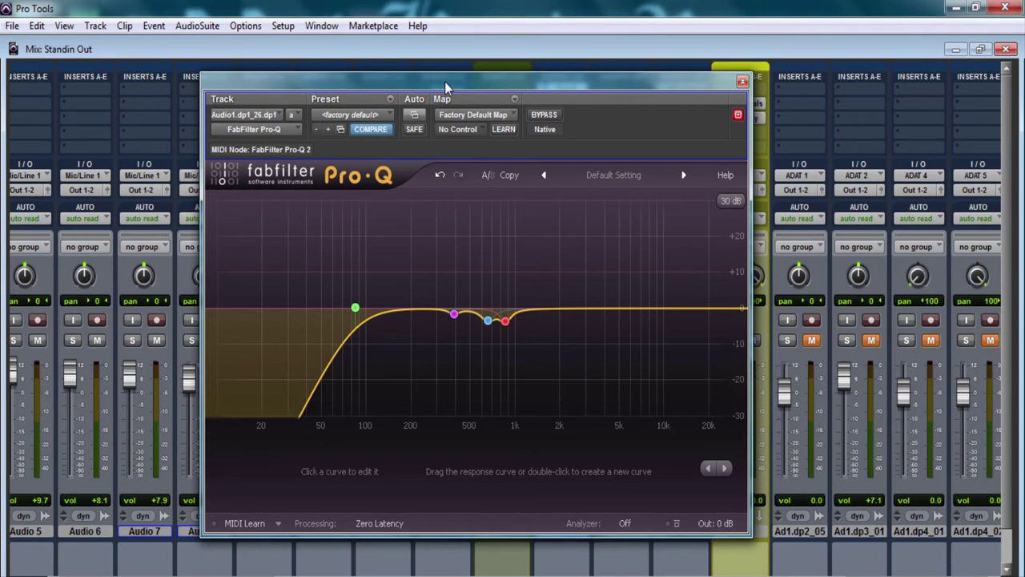
{"action": "left_click_drag", "start_coordinate": [444, 81], "coordinate": [436, 86]}
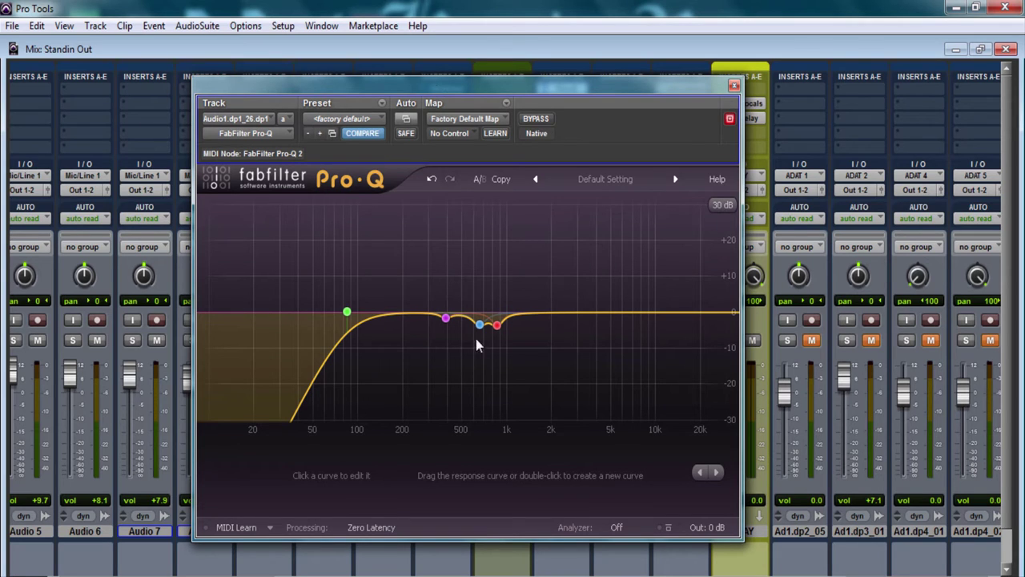
{"action": "left_click_drag", "start_coordinate": [622, 317], "coordinate": [651, 226]}
{"action": "right_click", "coordinate": [652, 226]}
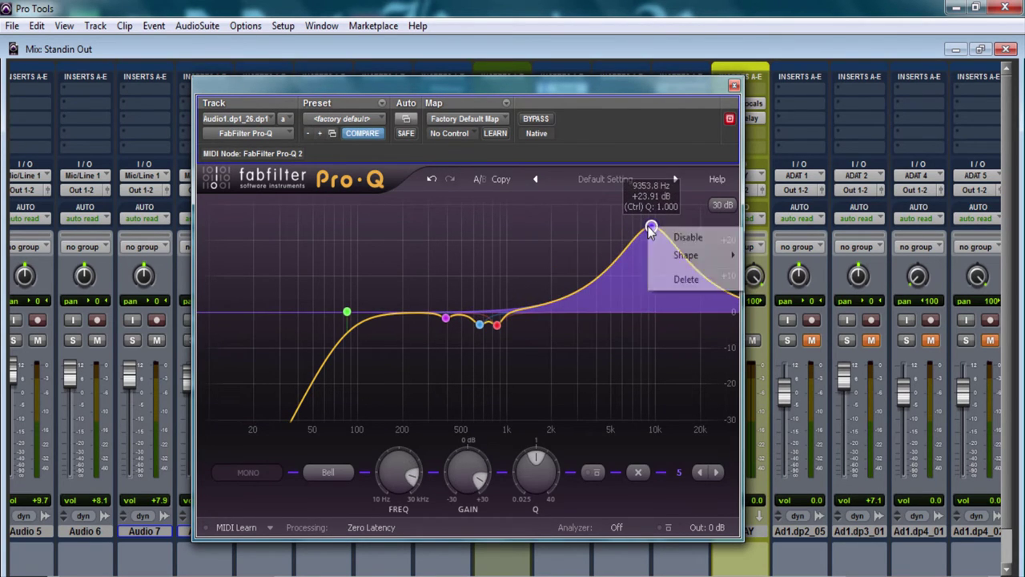
{"action": "left_click", "coordinate": [678, 280]}
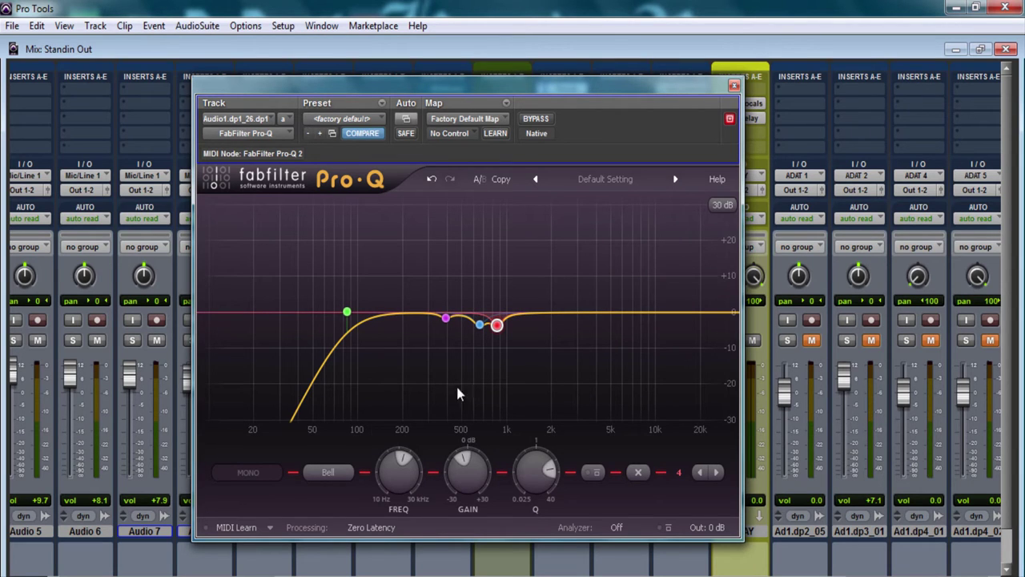
Try bell cuts at about 4.8 kHz and 2 kHz in Pro-Q, and delete both bands.
{"action": "mouse_move", "coordinate": [401, 317]}
{"action": "left_mouse_down"}
{"action": "mouse_move", "coordinate": [393, 317]}
{"action": "mouse_move", "coordinate": [413, 318]}
{"action": "left_mouse_up"}
{"action": "left_click_drag", "start_coordinate": [398, 315], "coordinate": [609, 330]}
{"action": "scroll", "coordinate": [407, 251], "scroll_direction": "up", "scroll_amount": 3}
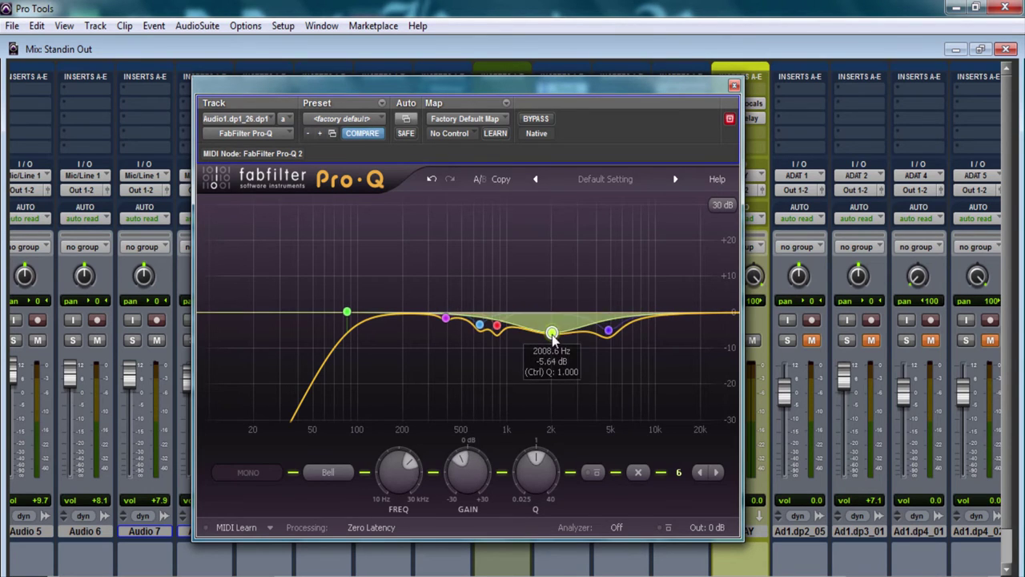
{"action": "right_click", "coordinate": [609, 329]}
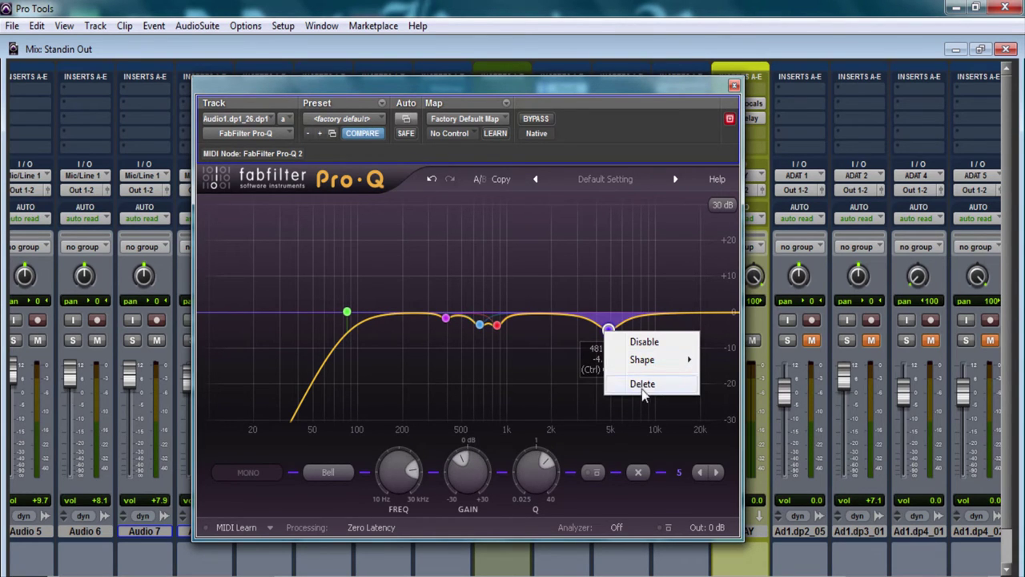
{"action": "left_click", "coordinate": [641, 384]}
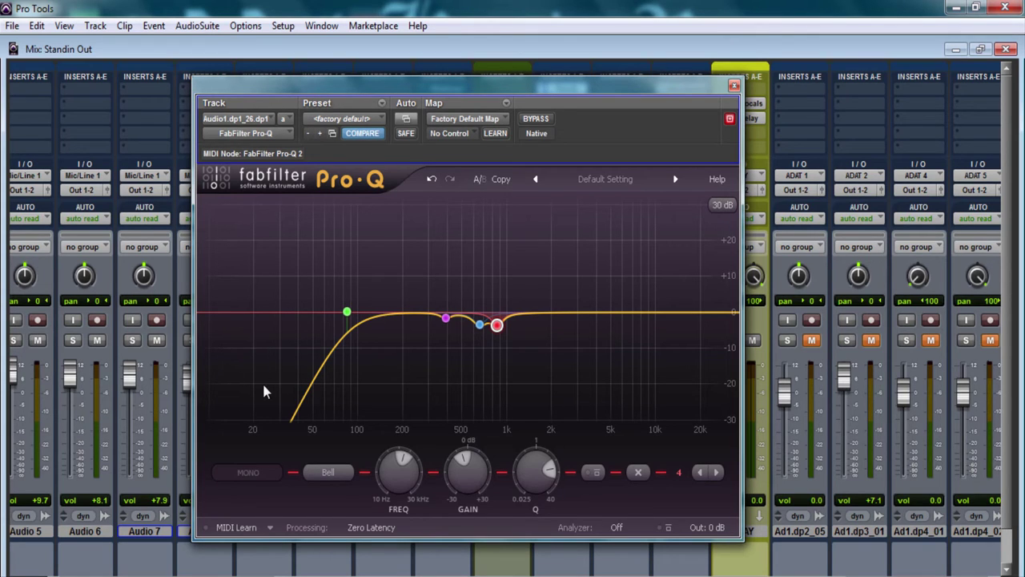
Review the low cut and the narrow cuts in Pro-Q, close it, and compare the mix with Aux 1 muted and unmuted.
{"action": "mouse_move", "coordinate": [349, 314]}
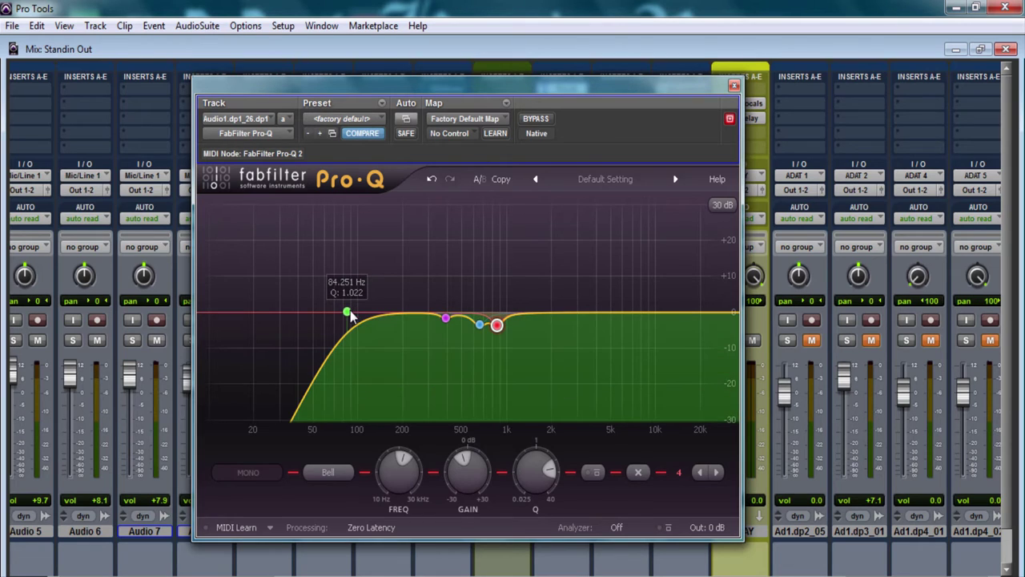
{"action": "mouse_move", "coordinate": [450, 324]}
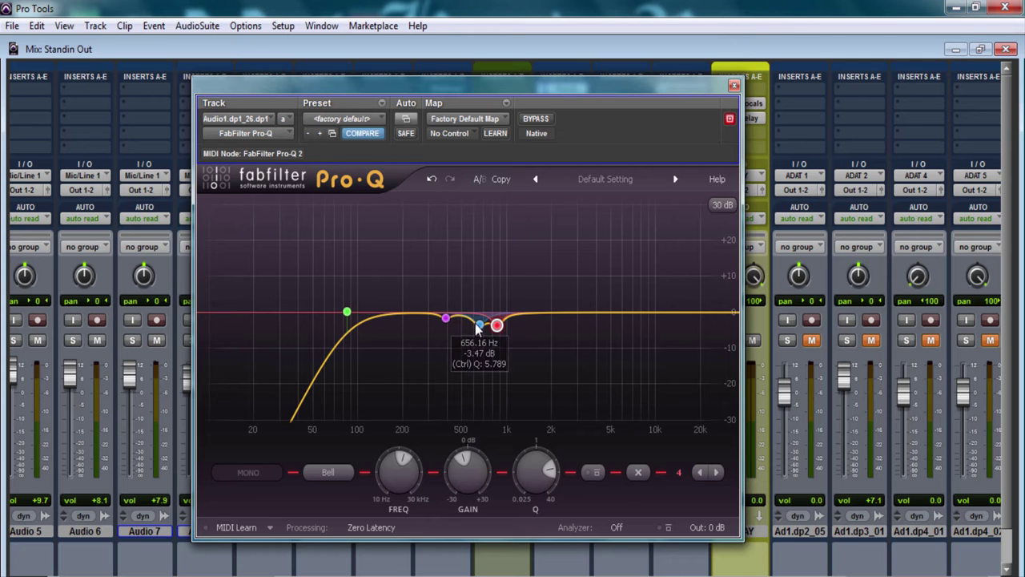
{"action": "left_click", "coordinate": [732, 85]}
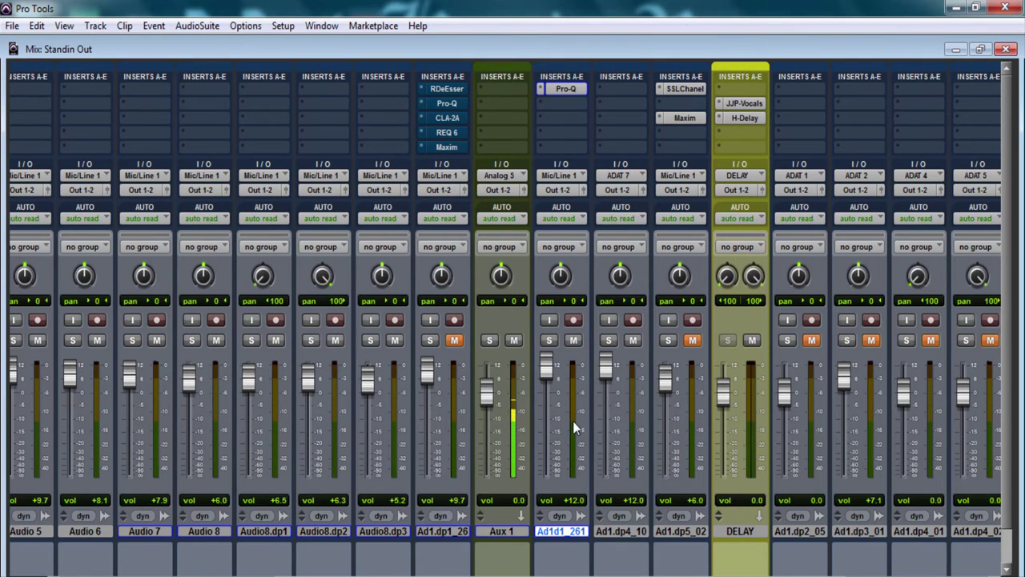
{"action": "left_click", "coordinate": [512, 341]}
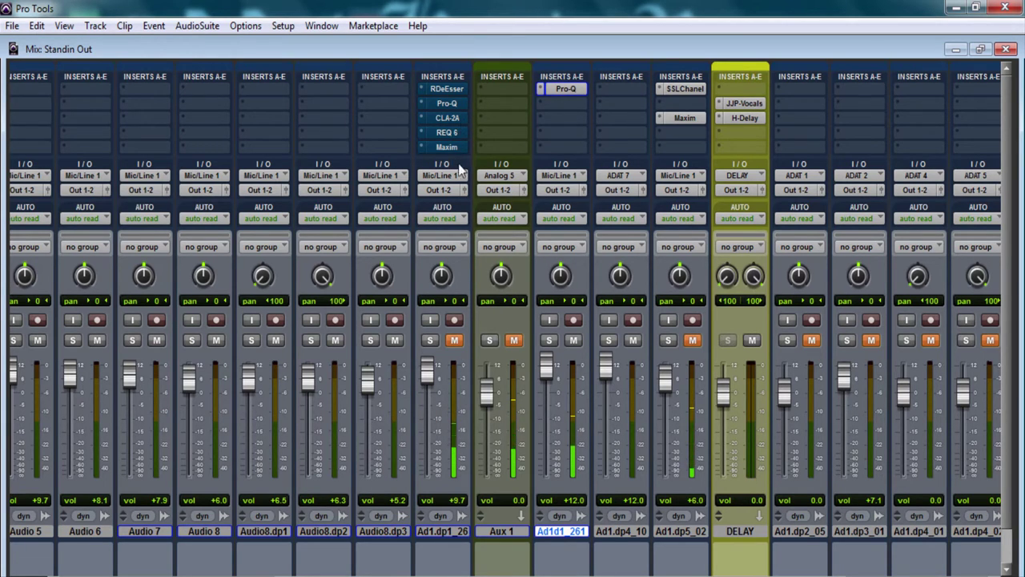
{"action": "left_click", "coordinate": [514, 340]}
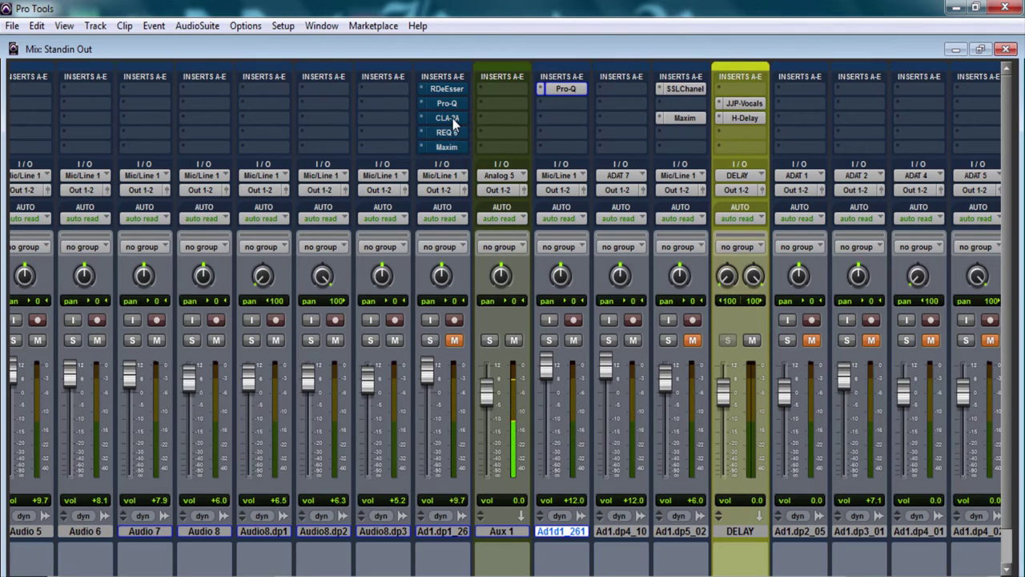
Copy the CLA-2A compressor from Ad1.dp1_26 to the second insert of Ad1d1_261, and lower that track's volume to +9.9.
{"action": "left_click_drag", "start_coordinate": [454, 121], "coordinate": [559, 108]}
{"action": "left_click", "coordinate": [565, 103]}
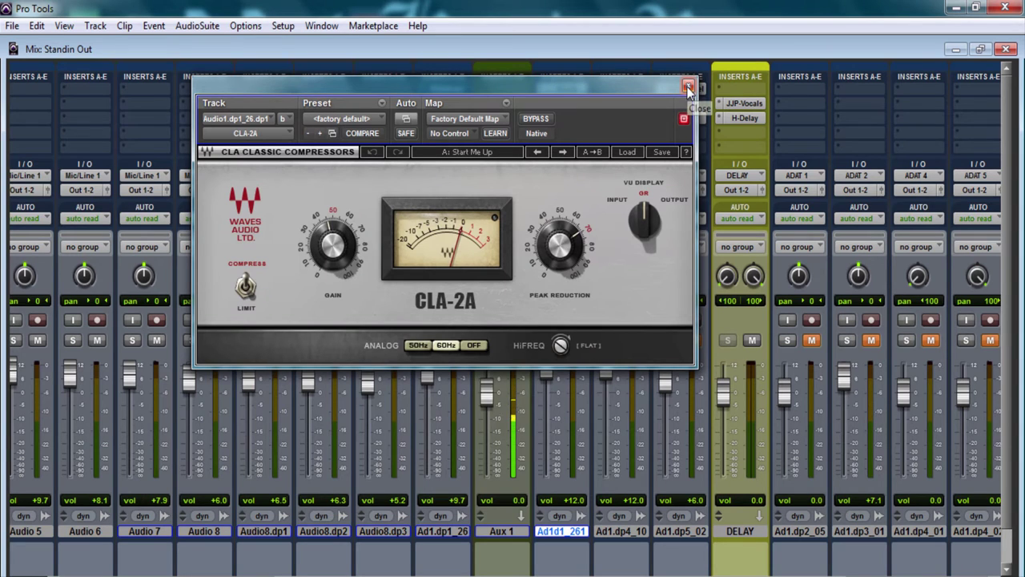
{"action": "left_click_drag", "start_coordinate": [440, 86], "coordinate": [500, 82]}
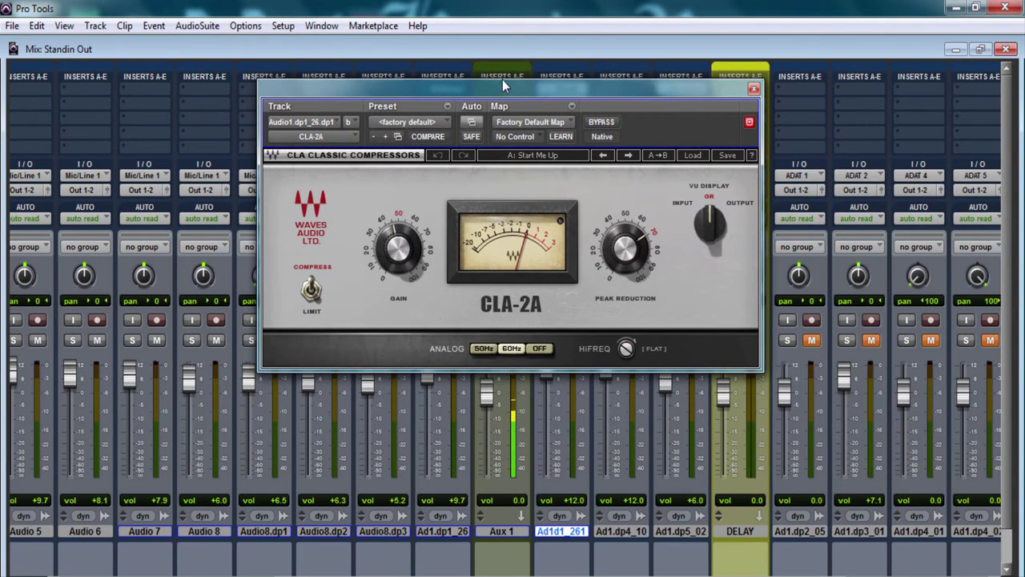
{"action": "left_click_drag", "start_coordinate": [722, 89], "coordinate": [704, 109]}
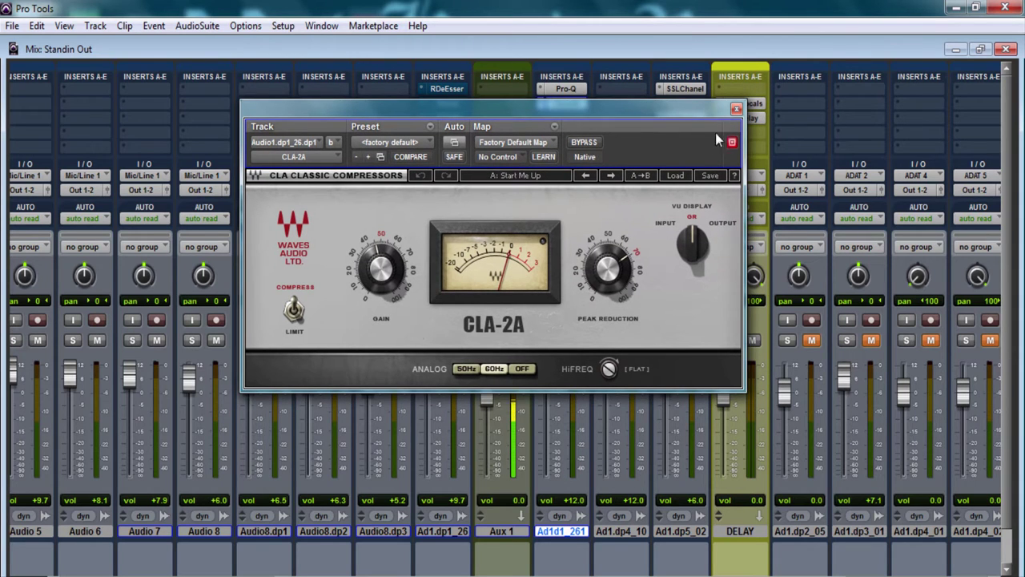
{"action": "left_click", "coordinate": [736, 108]}
{"action": "left_click", "coordinate": [513, 340]}
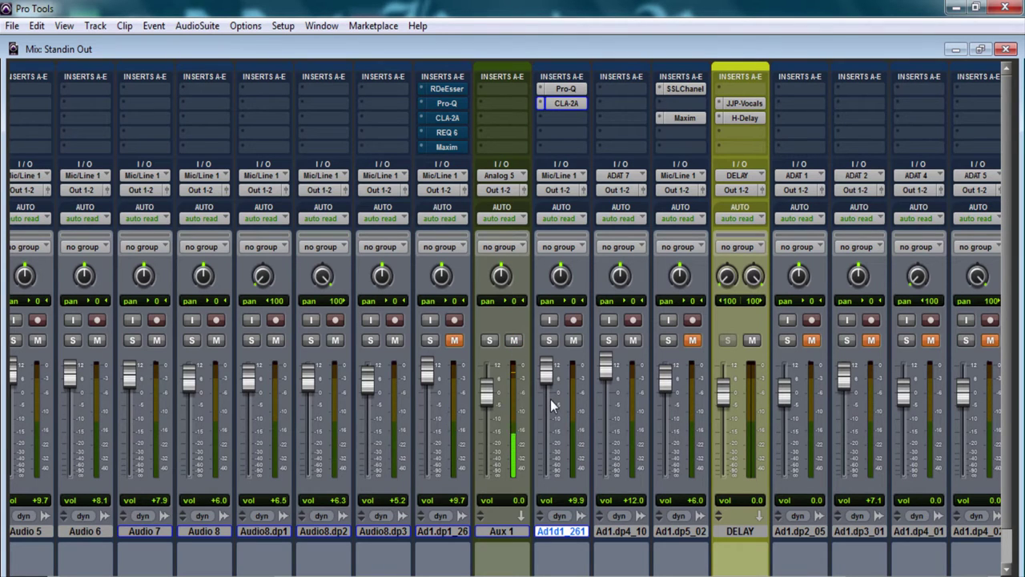
Insert REQ 6 (mono) on Ad1d1_261 after the CLA-2A compressor.
{"action": "left_click", "coordinate": [563, 88]}
{"action": "left_click", "coordinate": [539, 88]}
{"action": "mouse_move", "coordinate": [573, 144]}
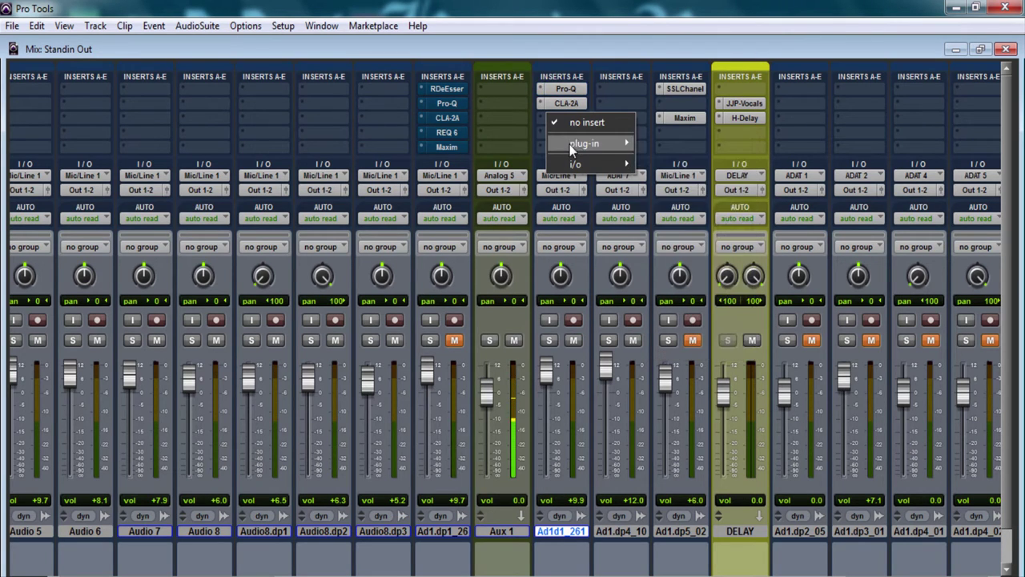
{"action": "mouse_move", "coordinate": [662, 143]}
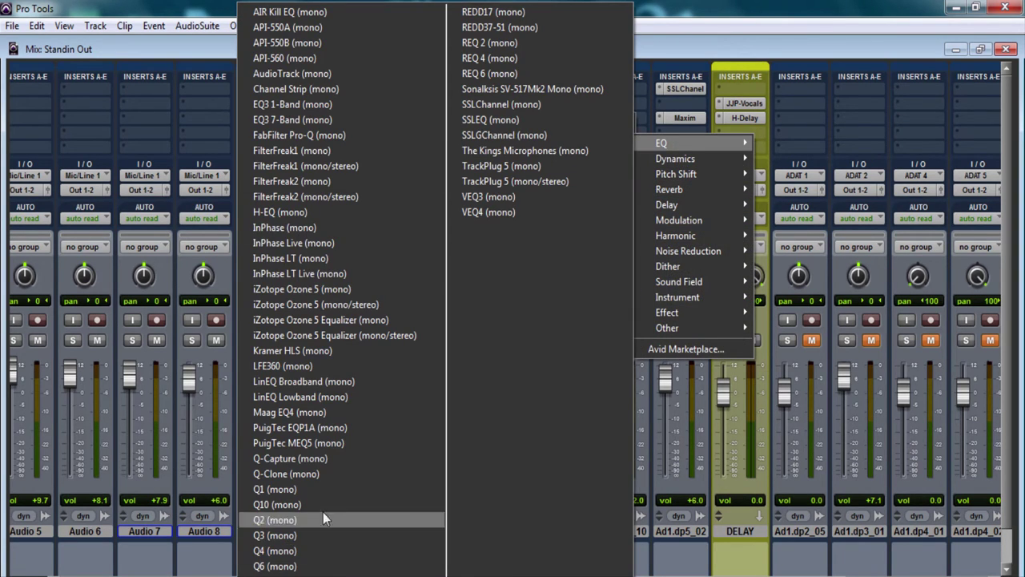
{"action": "left_click", "coordinate": [489, 73]}
{"action": "left_click_drag", "start_coordinate": [517, 108], "coordinate": [538, 116]}
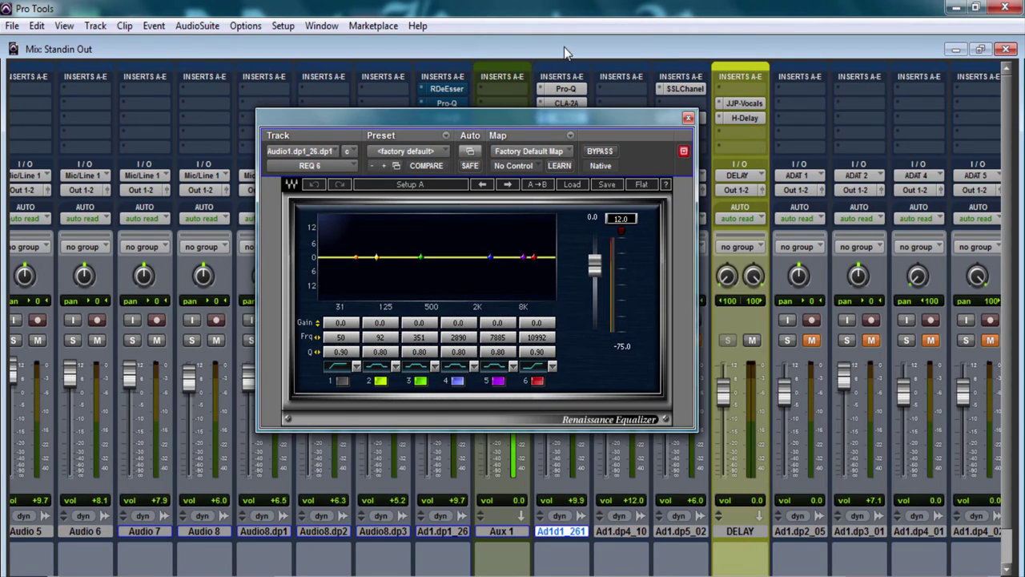
{"action": "mouse_move", "coordinate": [393, 120]}
{"action": "left_mouse_down"}
{"action": "mouse_move", "coordinate": [623, 130]}
{"action": "mouse_move", "coordinate": [399, 113]}
{"action": "left_mouse_up"}
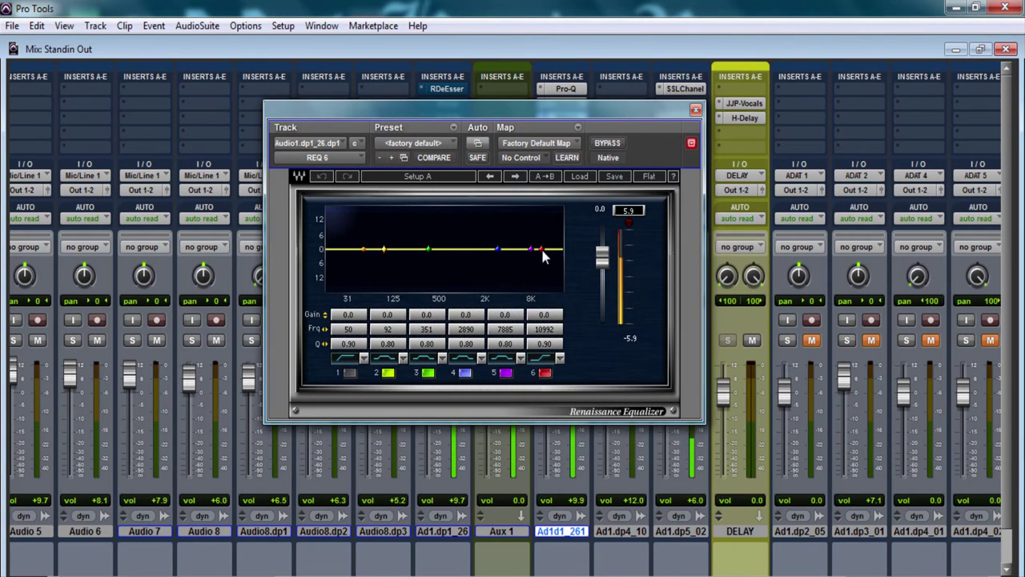
Boost REQ 6's band 6 high shelf, compare it on and off, and set it to 7497 Hz with a gain of 4.1.
{"action": "left_click_drag", "start_coordinate": [541, 249], "coordinate": [522, 237]}
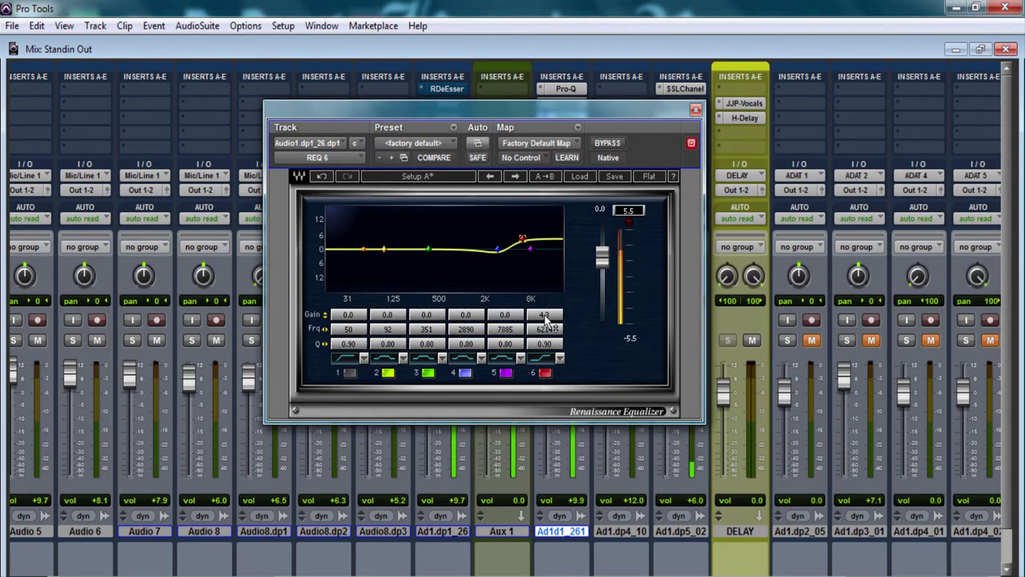
{"action": "left_click_drag", "start_coordinate": [549, 317], "coordinate": [549, 330]}
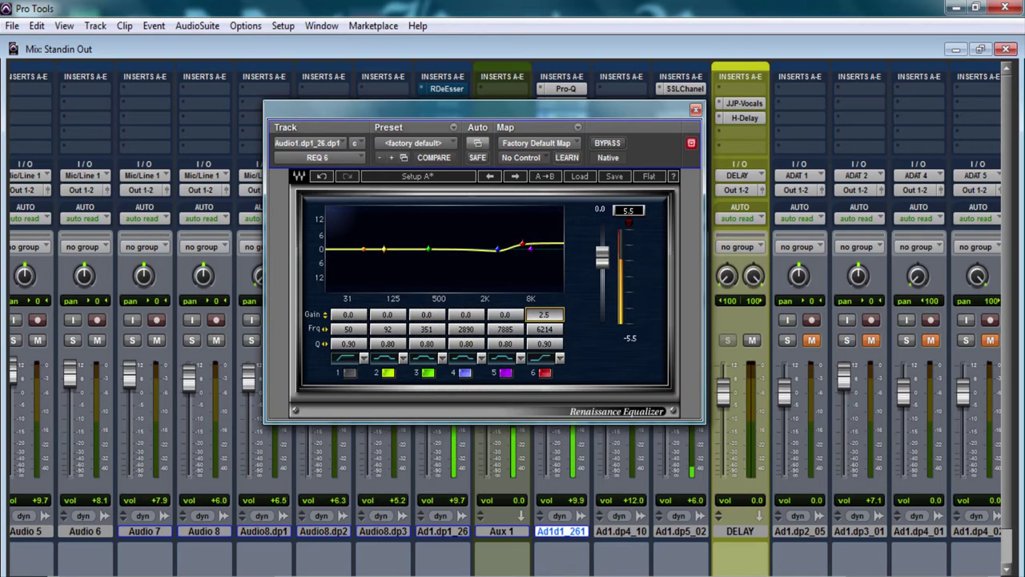
{"action": "left_click", "coordinate": [545, 373]}
{"action": "left_click", "coordinate": [543, 374]}
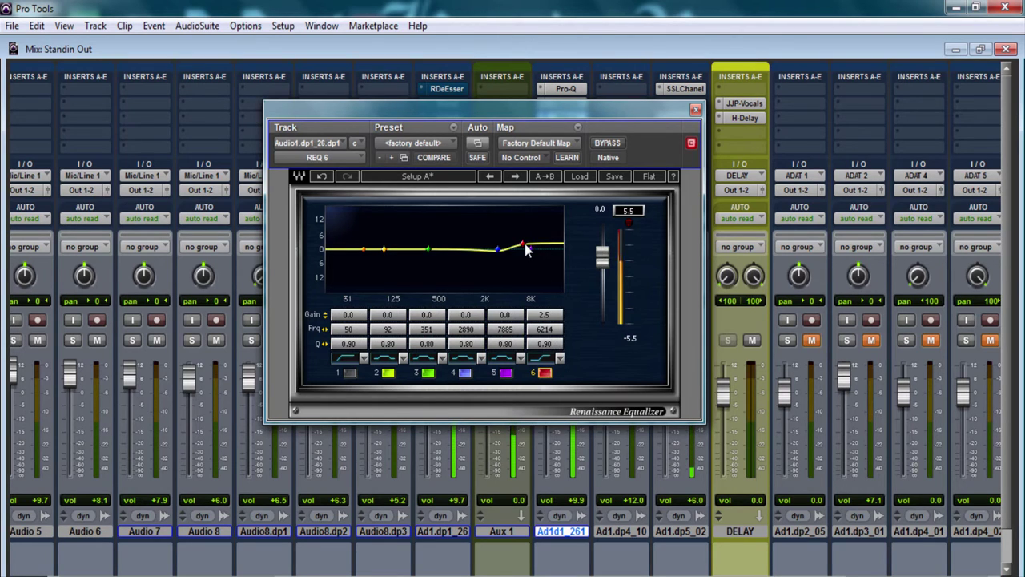
{"action": "left_click_drag", "start_coordinate": [523, 243], "coordinate": [530, 239]}
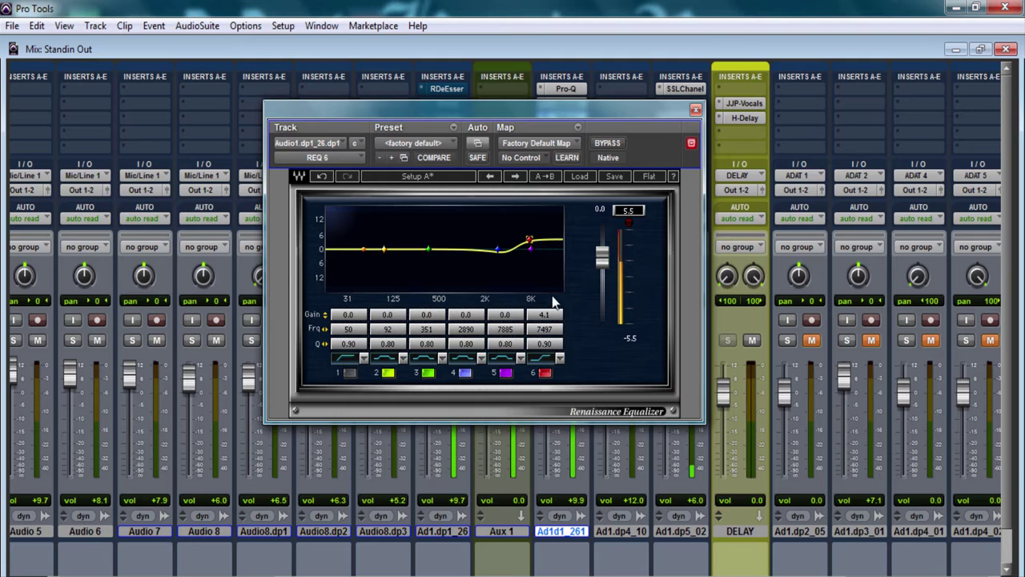
Refine REQ 6's band 6 high shelf to 8117 Hz with a gain of 4.3 and Q of 0.88, and close the plug-in.
{"action": "left_click_drag", "start_coordinate": [551, 313], "coordinate": [551, 319]}
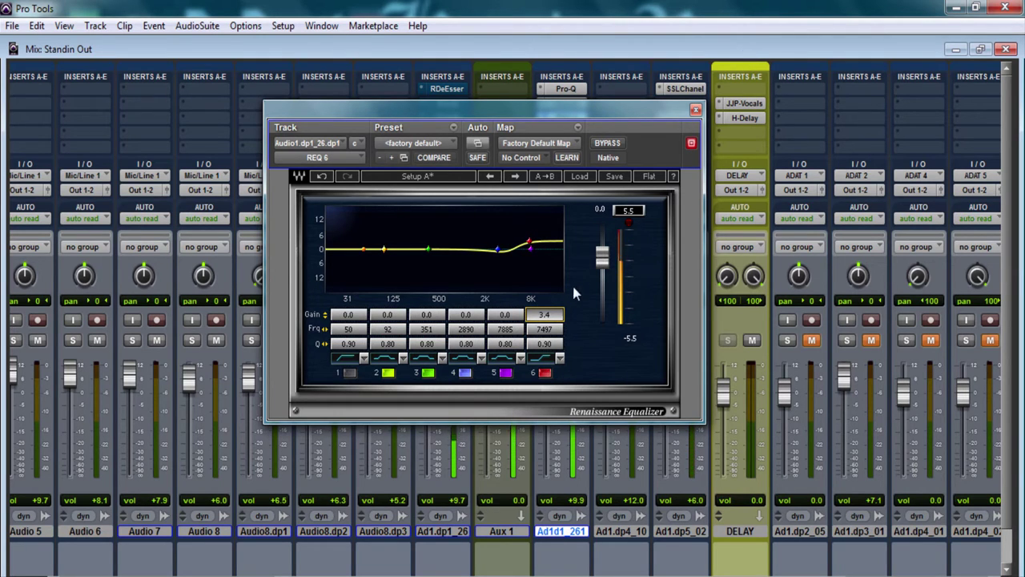
{"action": "left_click_drag", "start_coordinate": [555, 315], "coordinate": [559, 343]}
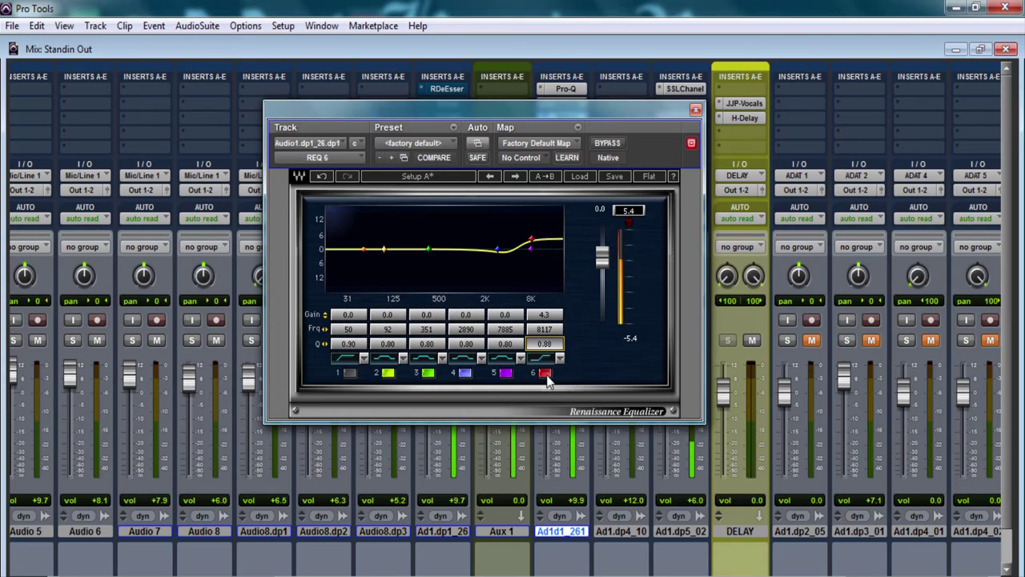
{"action": "left_click", "coordinate": [695, 109]}
Compare the mix with Aux 1 muted and unmuted, listening with REQ 6 on Ad1d1_261 bypassed and active.
{"action": "left_click", "coordinate": [511, 340]}
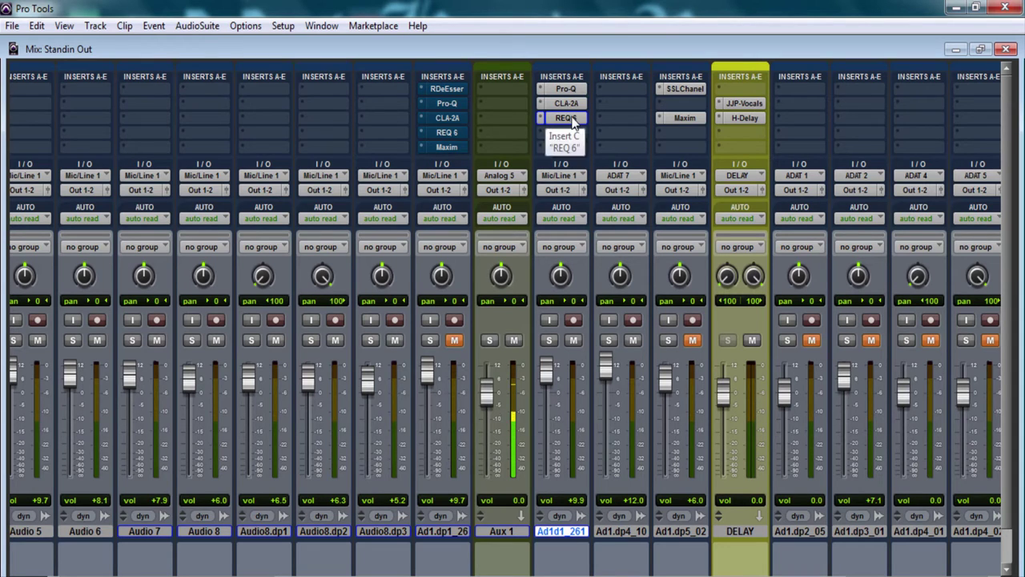
{"action": "left_click", "coordinate": [513, 340]}
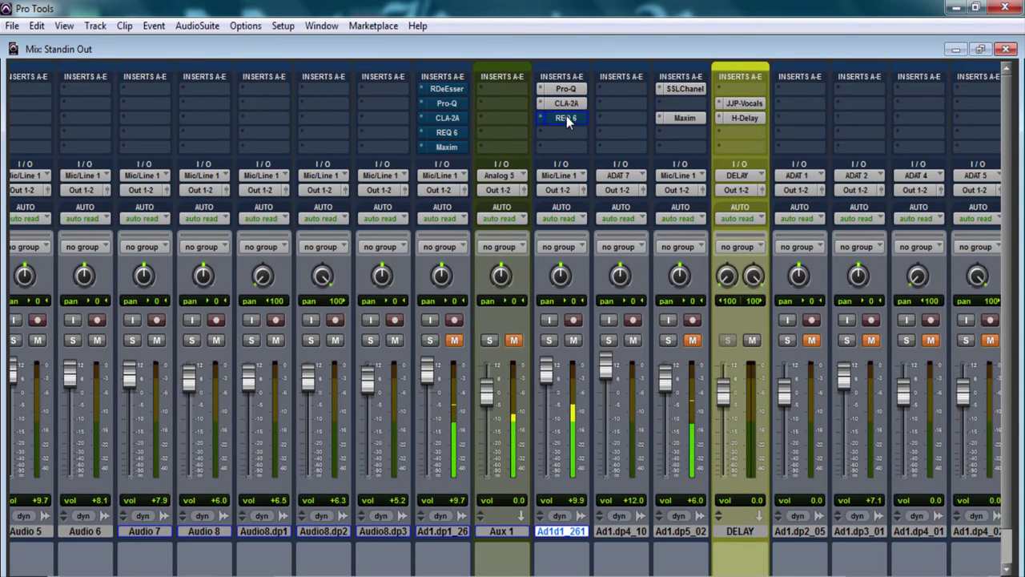
{"action": "left_click", "coordinate": [513, 341]}
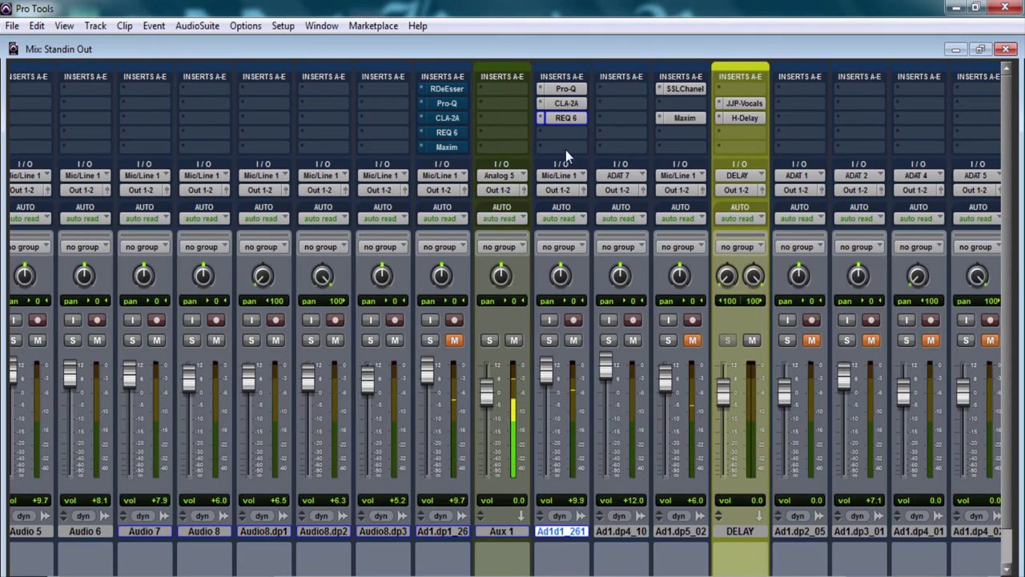
Reopen REQ 6 on Ad1d1_261, boost band 4 at 3106 Hz with Q 1.53 and a gain of 2.1, and compare the band off and on.
{"action": "left_click", "coordinate": [567, 119]}
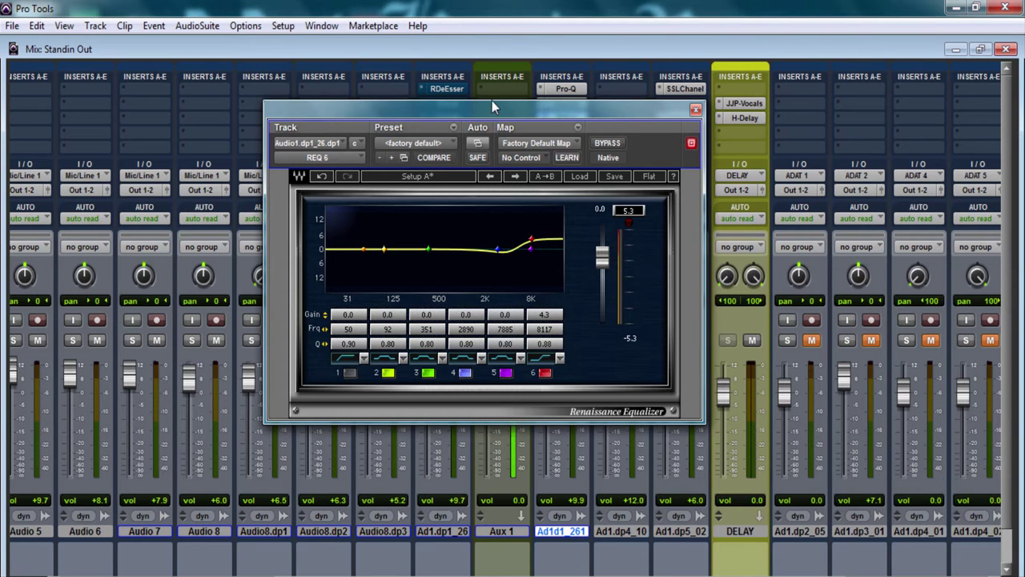
{"action": "left_click_drag", "start_coordinate": [495, 108], "coordinate": [788, 62]}
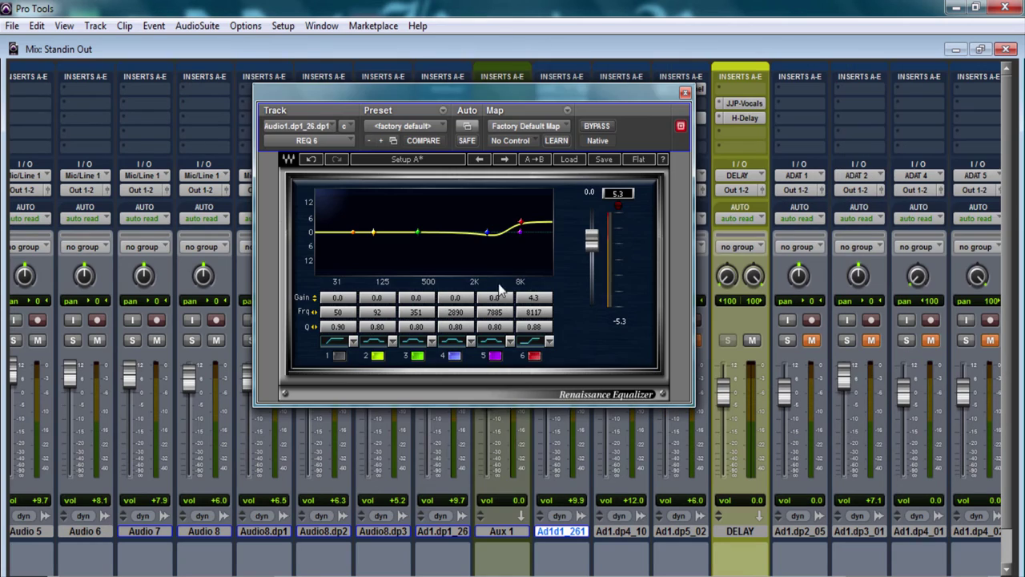
{"action": "left_click_drag", "start_coordinate": [487, 233], "coordinate": [489, 223]}
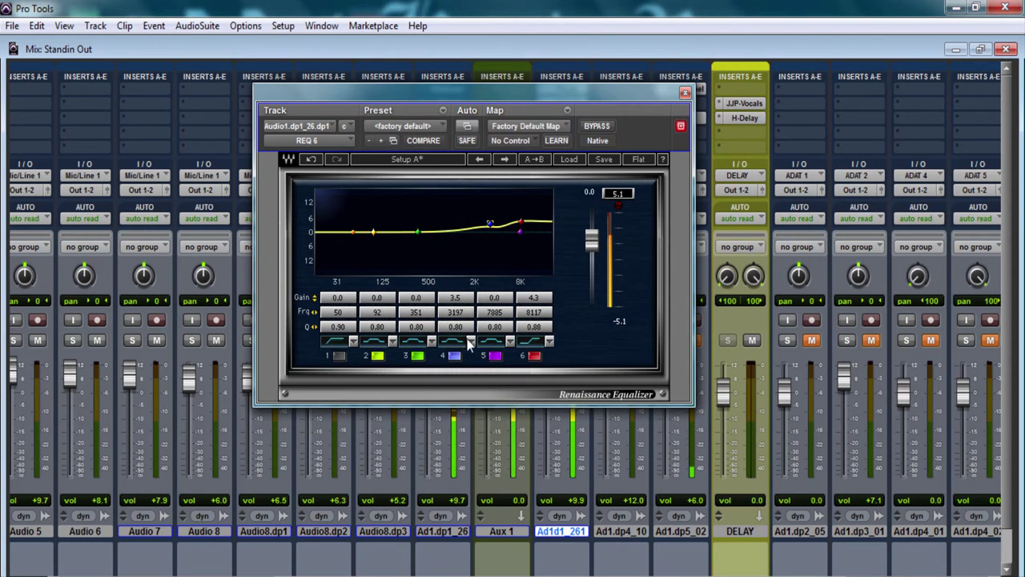
{"action": "left_click_drag", "start_coordinate": [456, 300], "coordinate": [490, 222]}
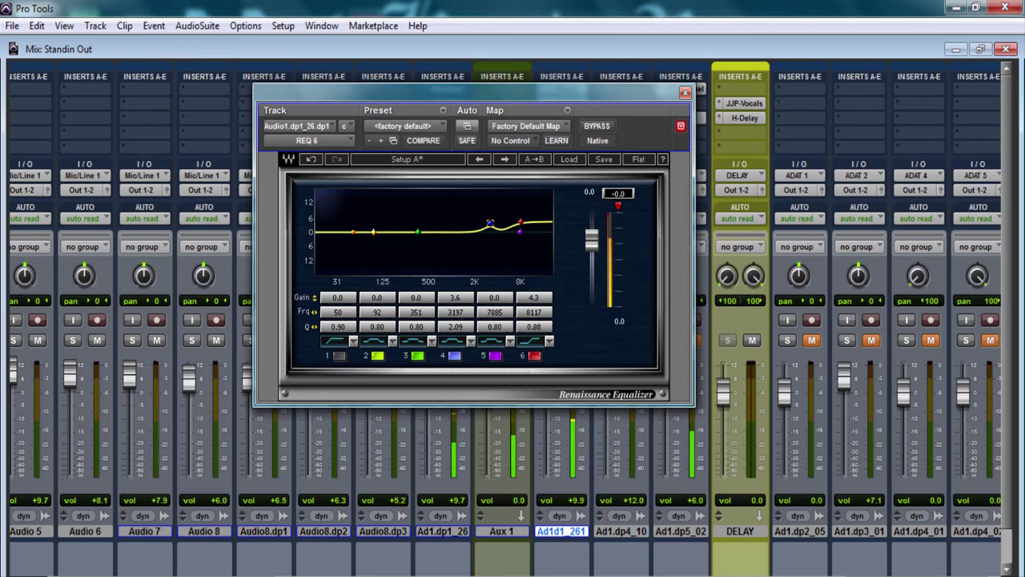
{"action": "left_click_drag", "start_coordinate": [454, 334], "coordinate": [454, 347]}
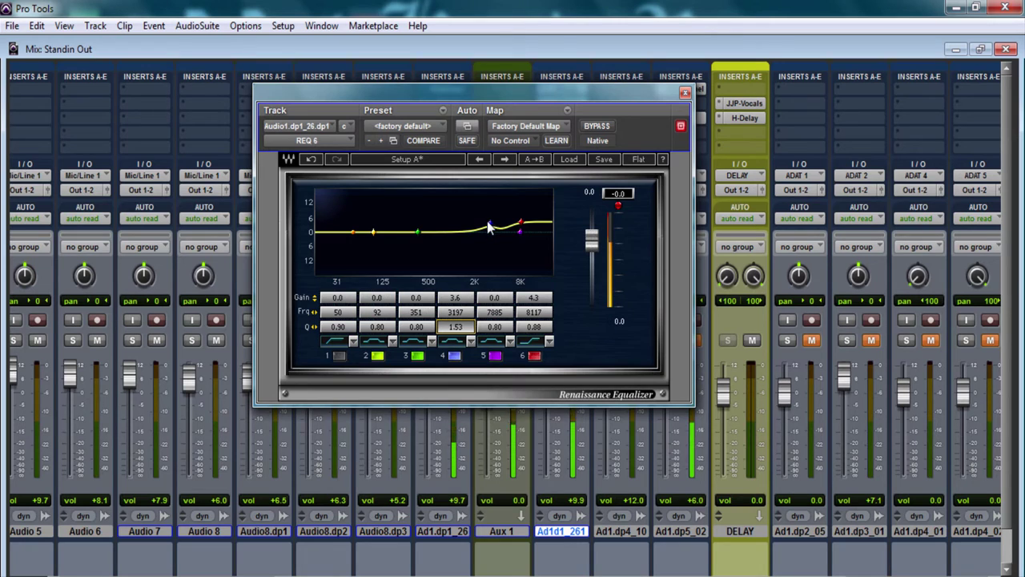
{"action": "mouse_move", "coordinate": [490, 226]}
{"action": "left_mouse_down"}
{"action": "mouse_move", "coordinate": [502, 221]}
{"action": "mouse_move", "coordinate": [488, 222]}
{"action": "left_mouse_up"}
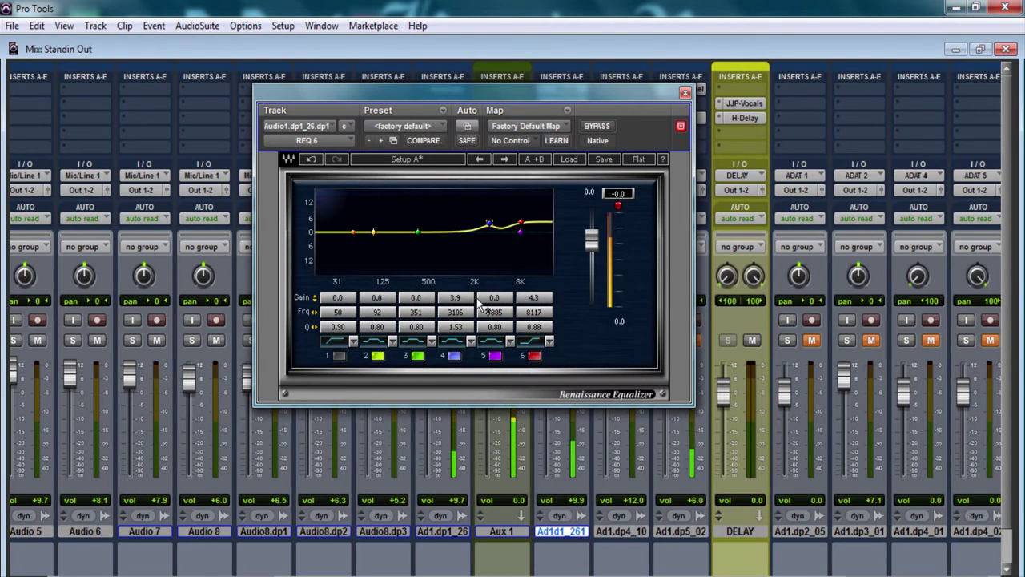
{"action": "mouse_move", "coordinate": [465, 302]}
{"action": "left_mouse_down"}
{"action": "mouse_move", "coordinate": [465, 427]}
{"action": "mouse_move", "coordinate": [465, 313]}
{"action": "left_mouse_up"}
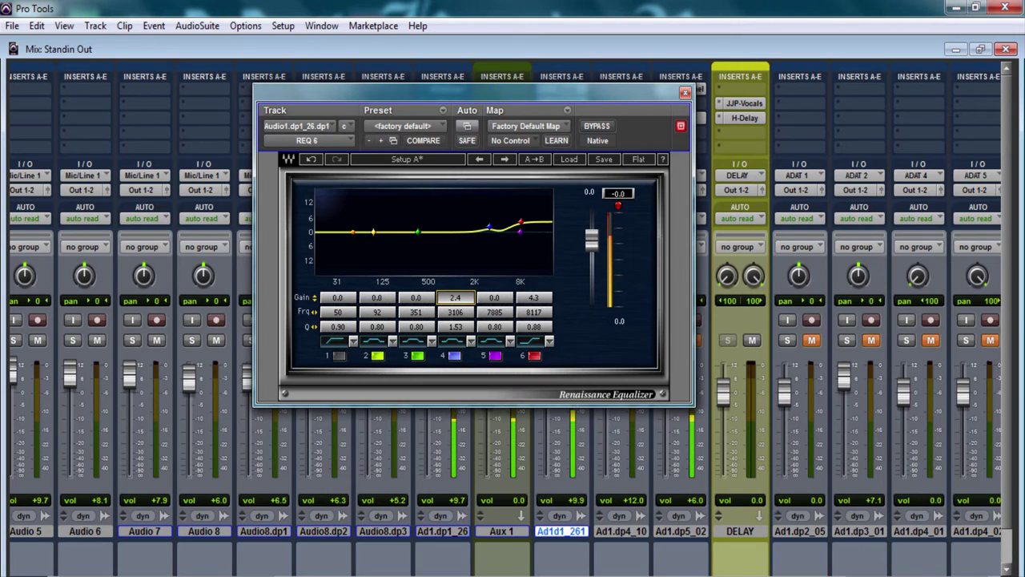
{"action": "left_click_drag", "start_coordinate": [465, 313], "coordinate": [465, 319]}
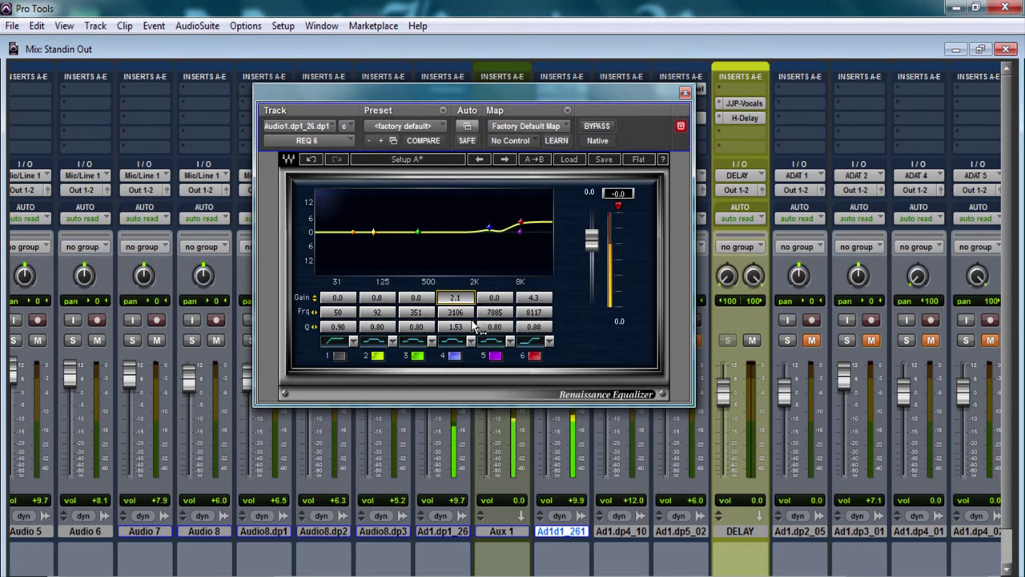
{"action": "left_click", "coordinate": [455, 357]}
{"action": "left_click", "coordinate": [455, 356]}
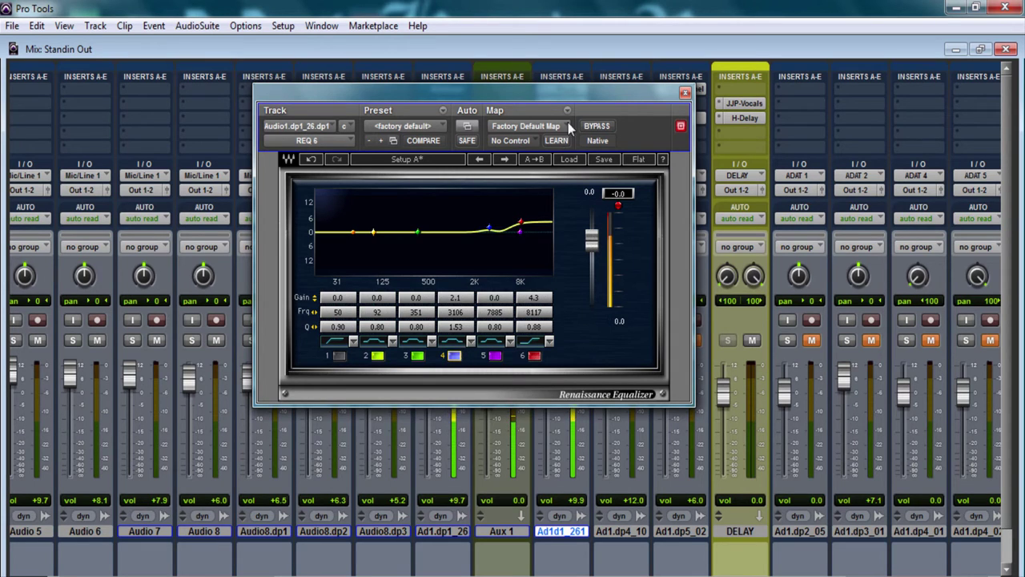
Close REQ 6, unmute Aux 1 and clear the clip indicator on Ad1d1_261's meter.
{"action": "left_click", "coordinate": [685, 94]}
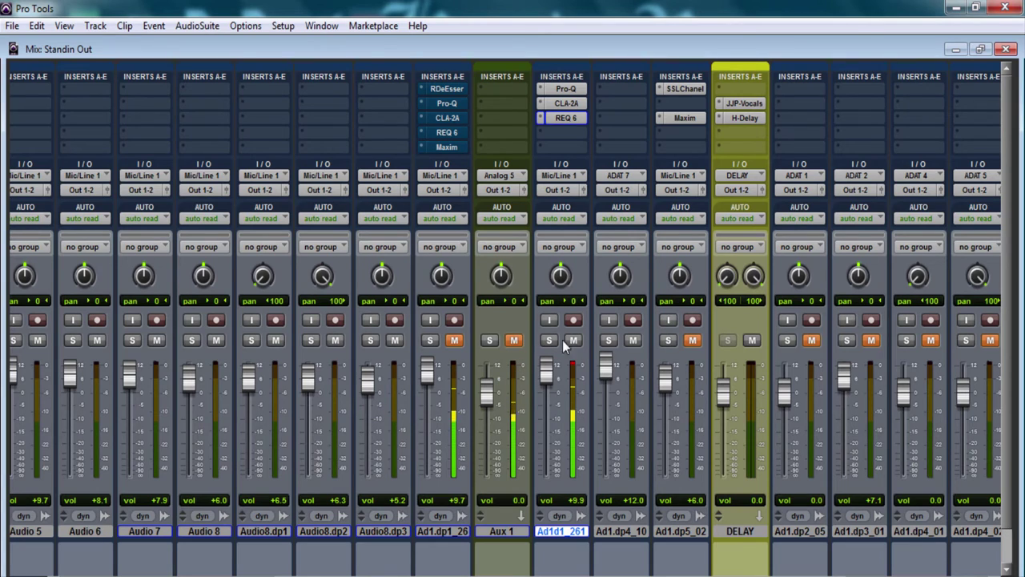
{"action": "left_click", "coordinate": [514, 340]}
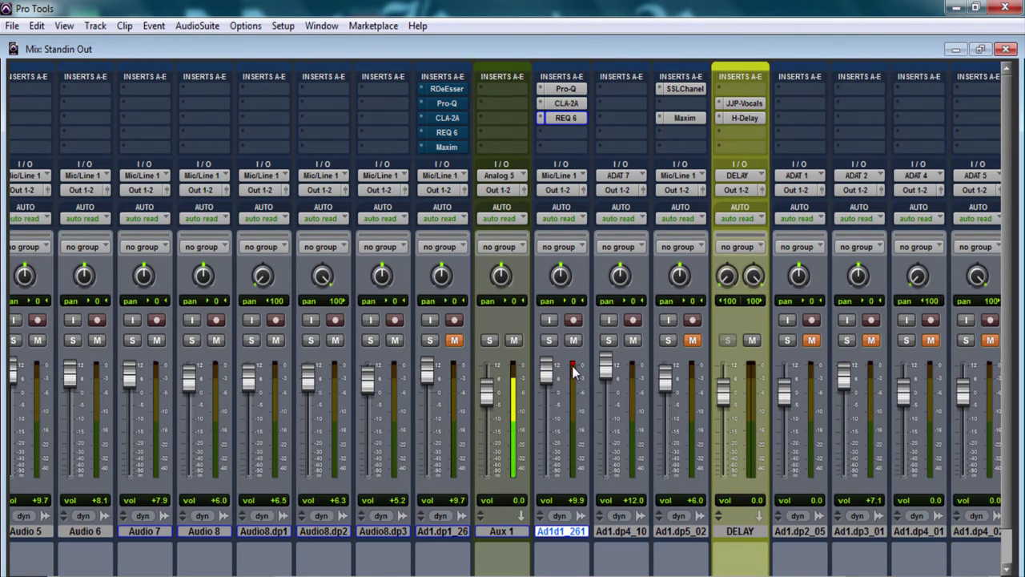
{"action": "left_click", "coordinate": [572, 365]}
Reopen REQ 6 on Ad1d1_261 and boost band 3 at 1155 Hz with Q 0.97 and a gain of 1.8.
{"action": "left_click", "coordinate": [581, 117]}
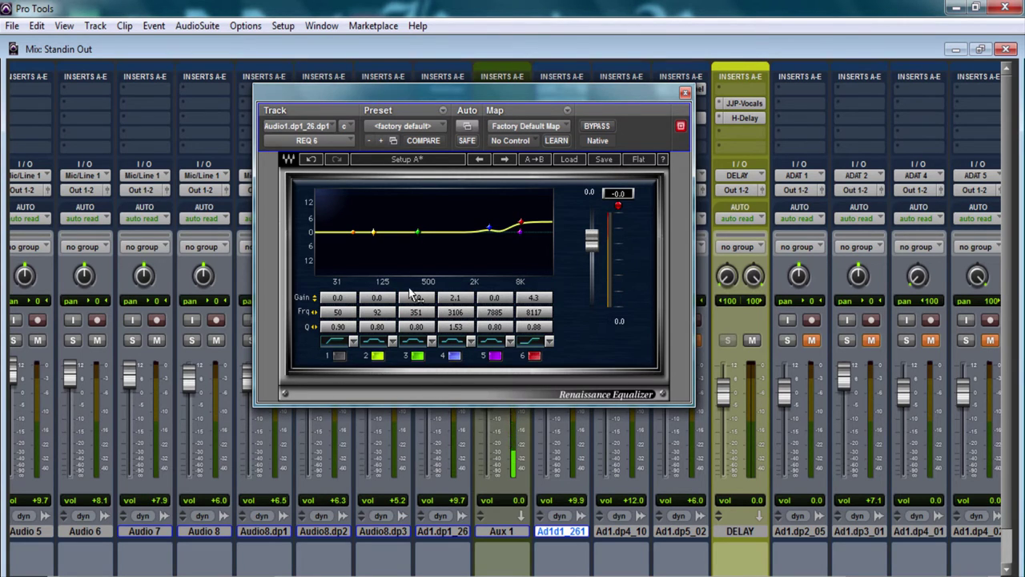
{"action": "left_click_drag", "start_coordinate": [418, 234], "coordinate": [435, 226]}
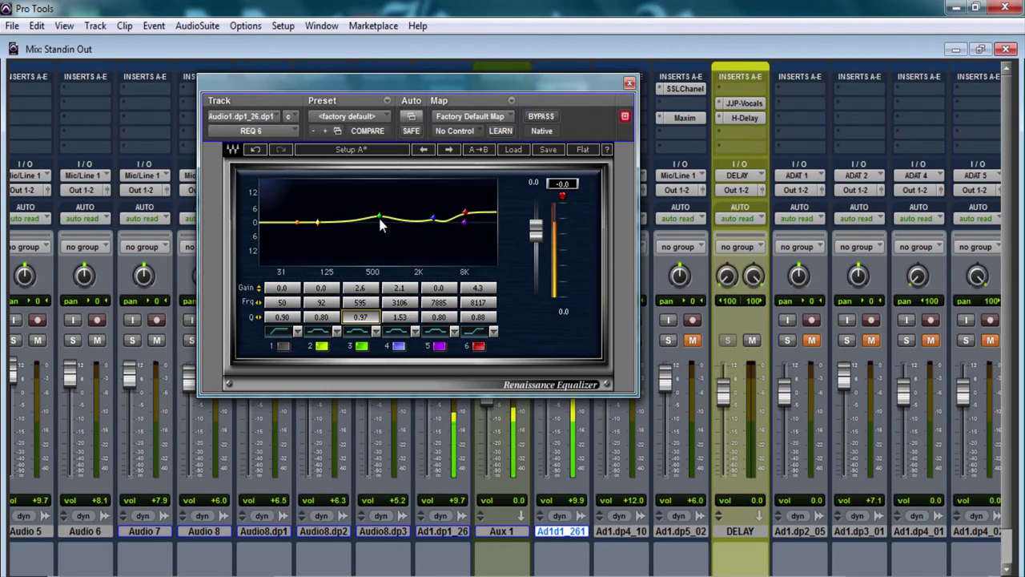
{"action": "left_click", "coordinate": [380, 216]}
{"action": "left_click_drag", "start_coordinate": [379, 217], "coordinate": [412, 210]}
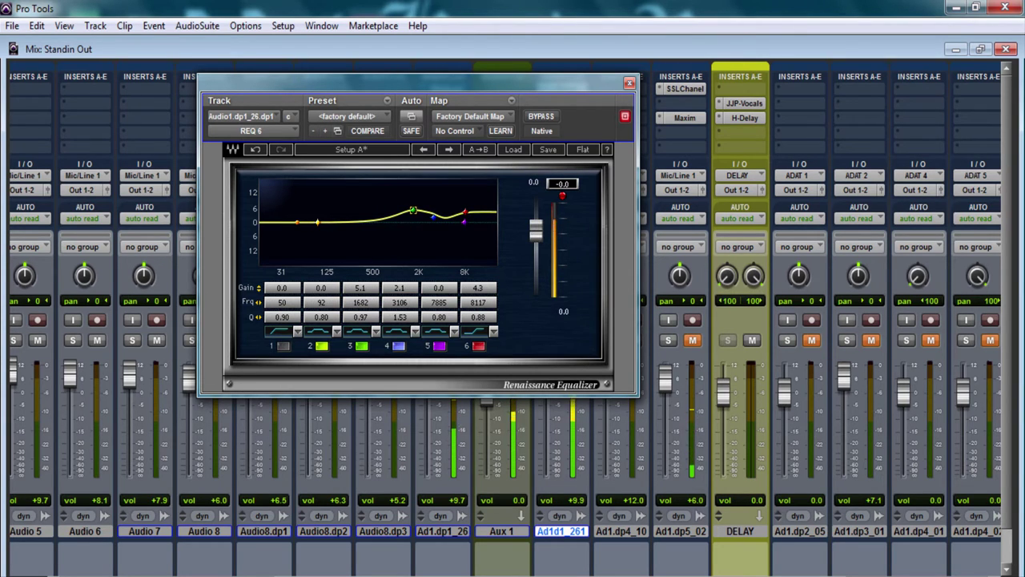
{"action": "left_click_drag", "start_coordinate": [411, 210], "coordinate": [399, 210]}
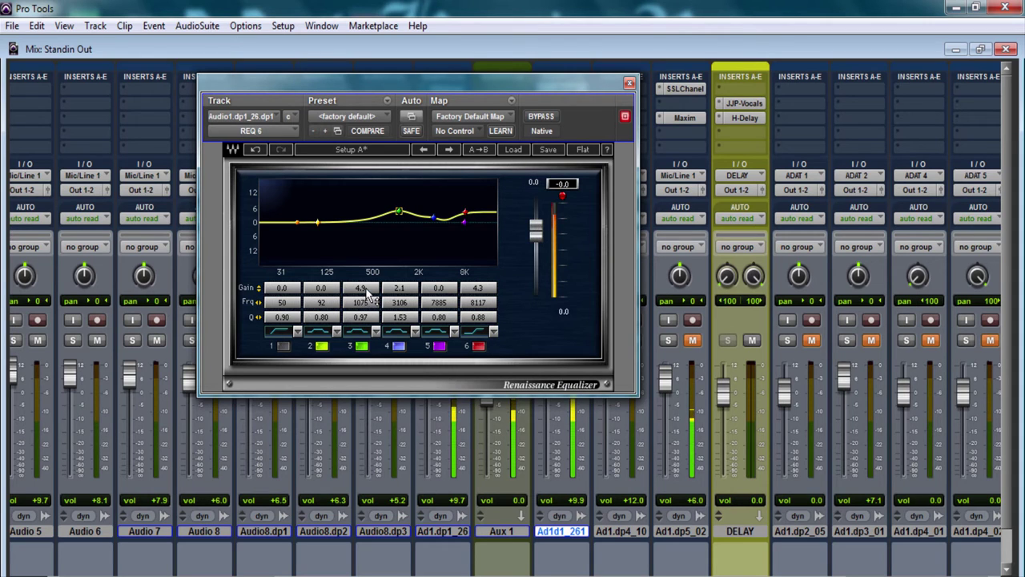
{"action": "mouse_move", "coordinate": [366, 288]}
{"action": "left_mouse_down"}
{"action": "mouse_move", "coordinate": [366, 311]}
{"action": "mouse_move", "coordinate": [366, 284]}
{"action": "left_mouse_up"}
{"action": "left_click_drag", "start_coordinate": [401, 213], "coordinate": [403, 211]}
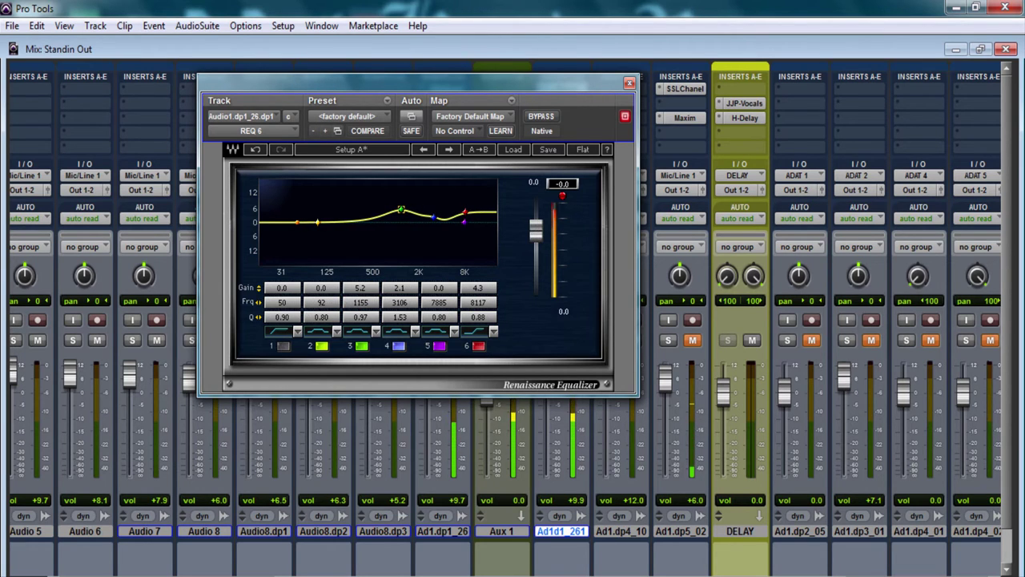
{"action": "left_click_drag", "start_coordinate": [367, 292], "coordinate": [367, 320]}
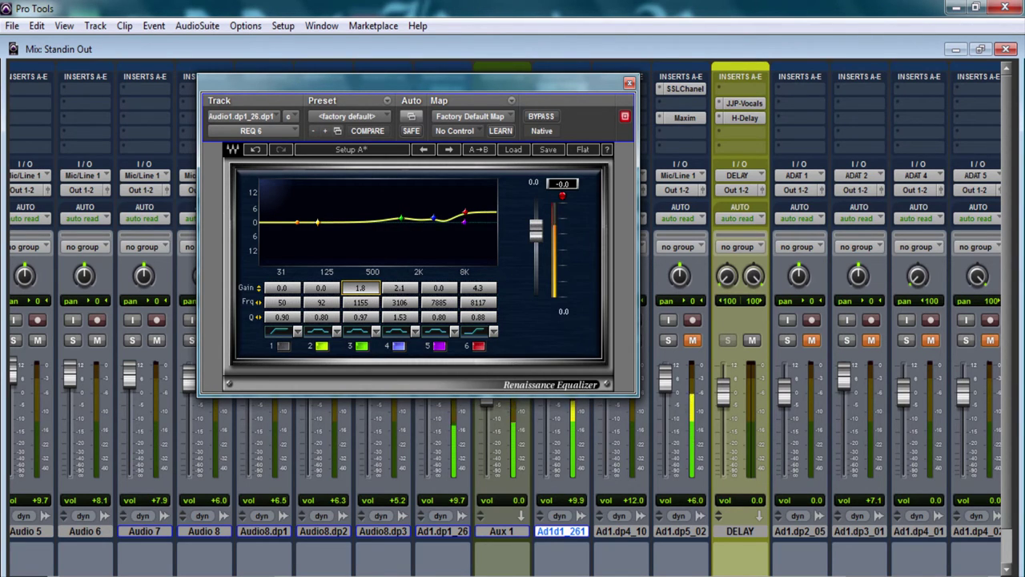
Compare the sound with REQ 6 bypassed and active, close the plug-in and unmute Aux 1.
{"action": "left_click", "coordinate": [548, 117]}
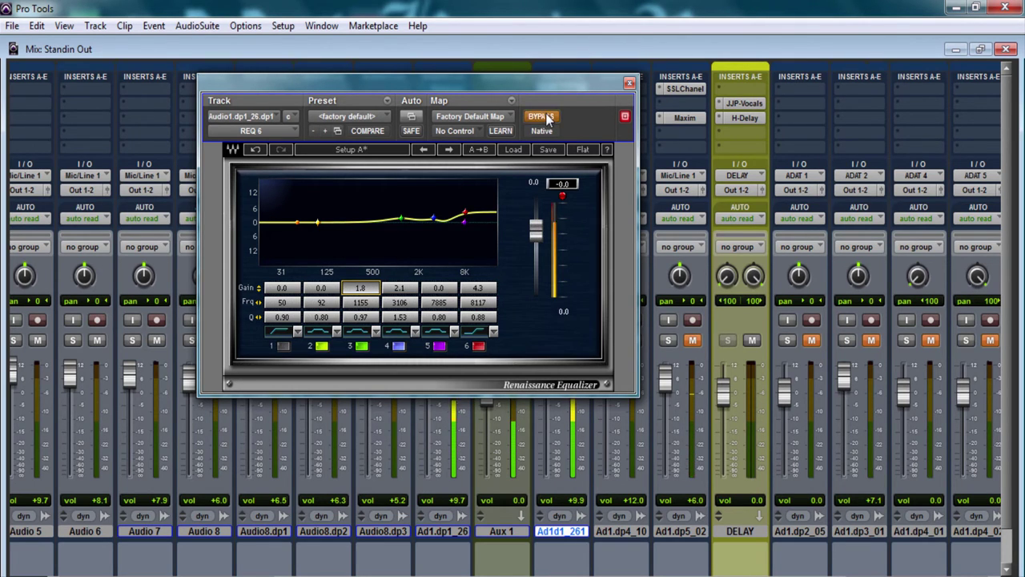
{"action": "left_click", "coordinate": [548, 117]}
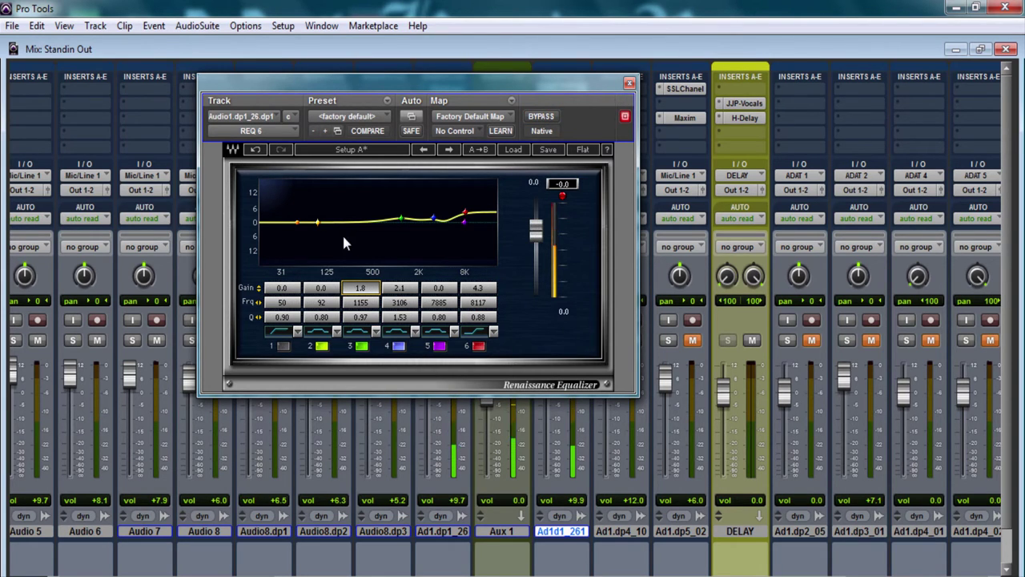
{"action": "left_click", "coordinate": [630, 82]}
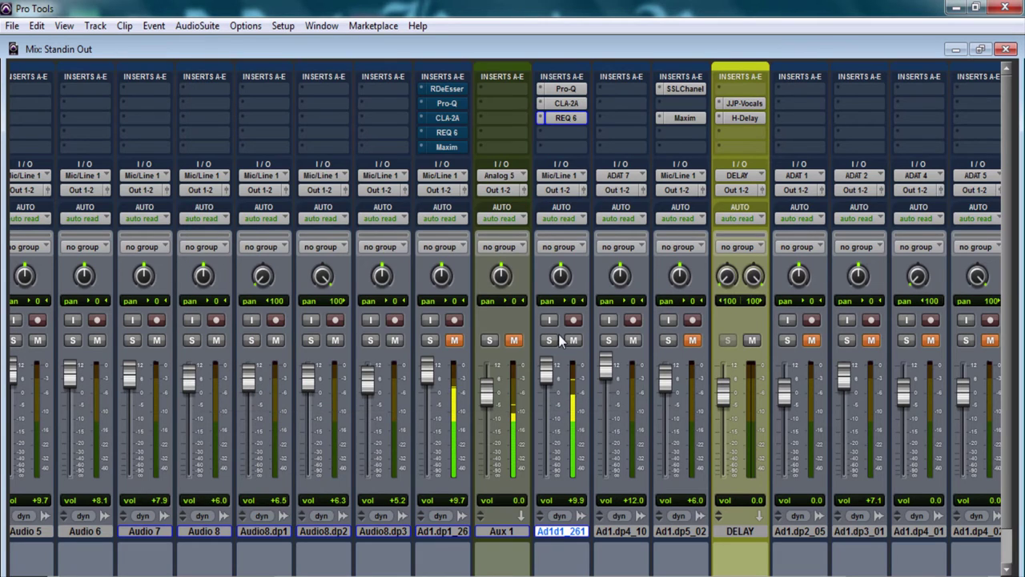
{"action": "left_click", "coordinate": [513, 339]}
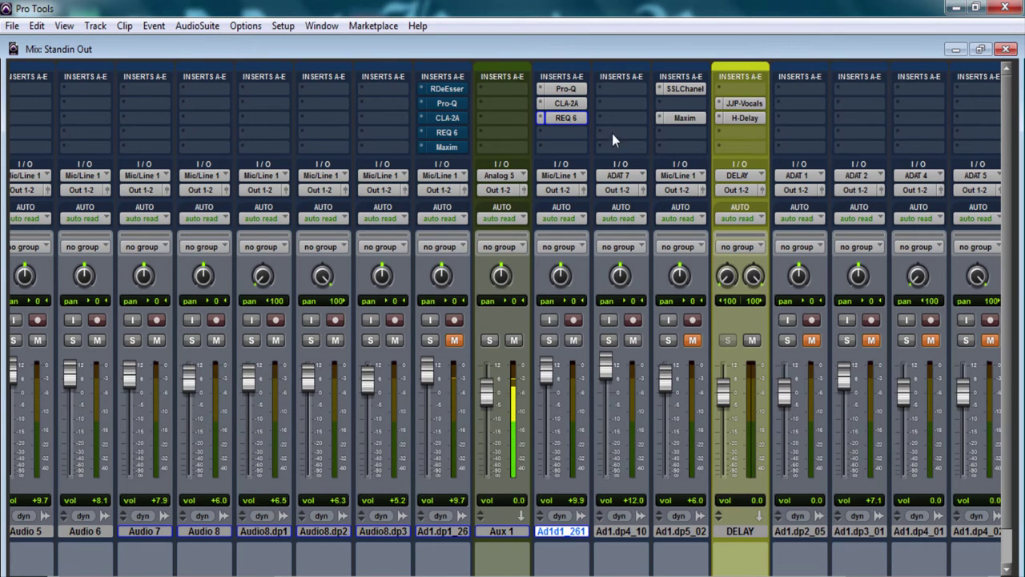
Boost REQ 6's band 2 on Ad1d1_261 at 177 Hz with Q 1.16 and a gain of 1.6, and close the plug-in.
{"action": "left_click", "coordinate": [568, 117]}
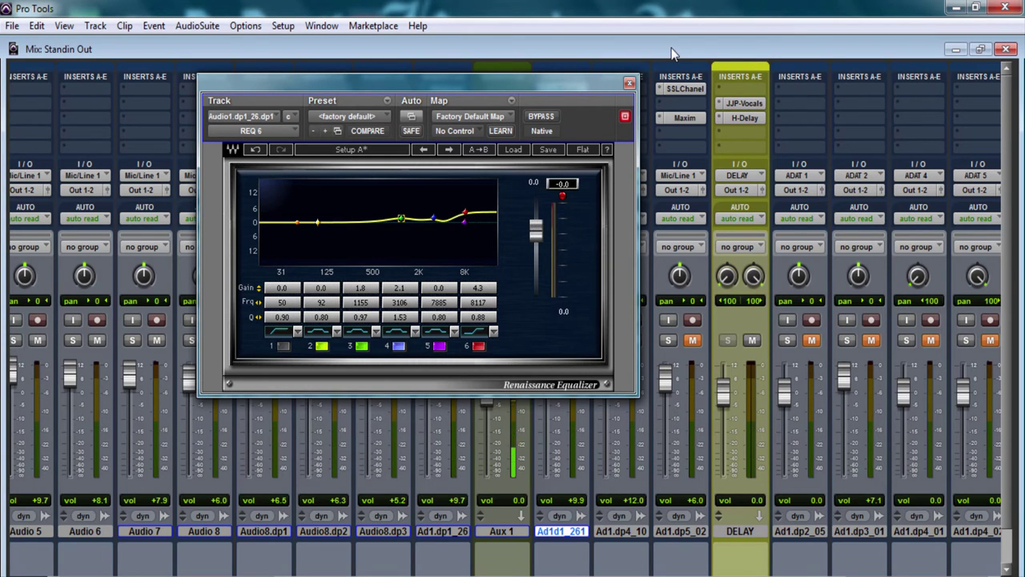
{"action": "left_click_drag", "start_coordinate": [507, 84], "coordinate": [858, 78]}
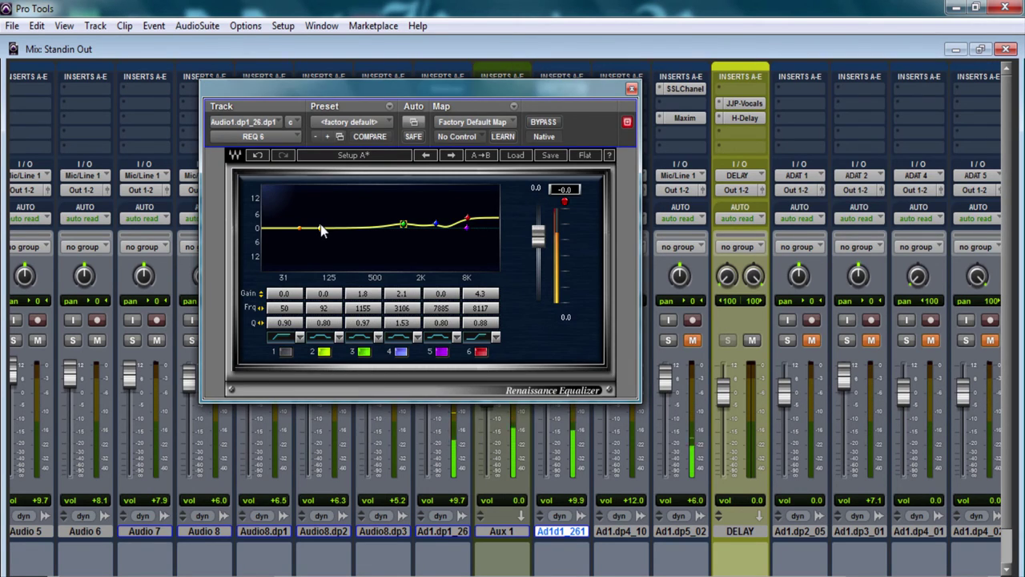
{"action": "left_click_drag", "start_coordinate": [321, 231], "coordinate": [349, 213]}
{"action": "left_click_drag", "start_coordinate": [332, 294], "coordinate": [330, 316]}
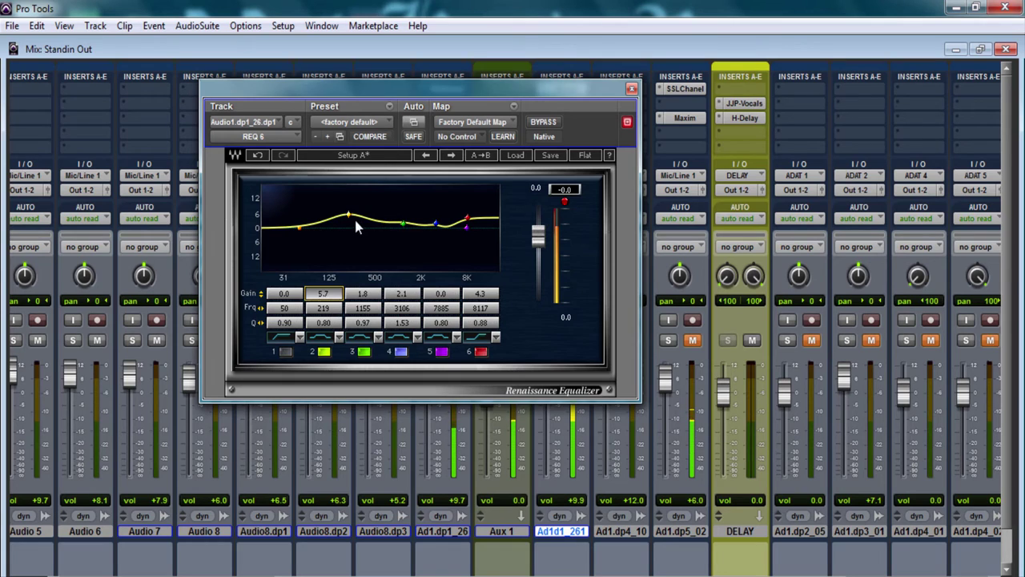
{"action": "left_click_drag", "start_coordinate": [349, 214], "coordinate": [341, 216]}
{"action": "left_click_drag", "start_coordinate": [335, 324], "coordinate": [326, 300]}
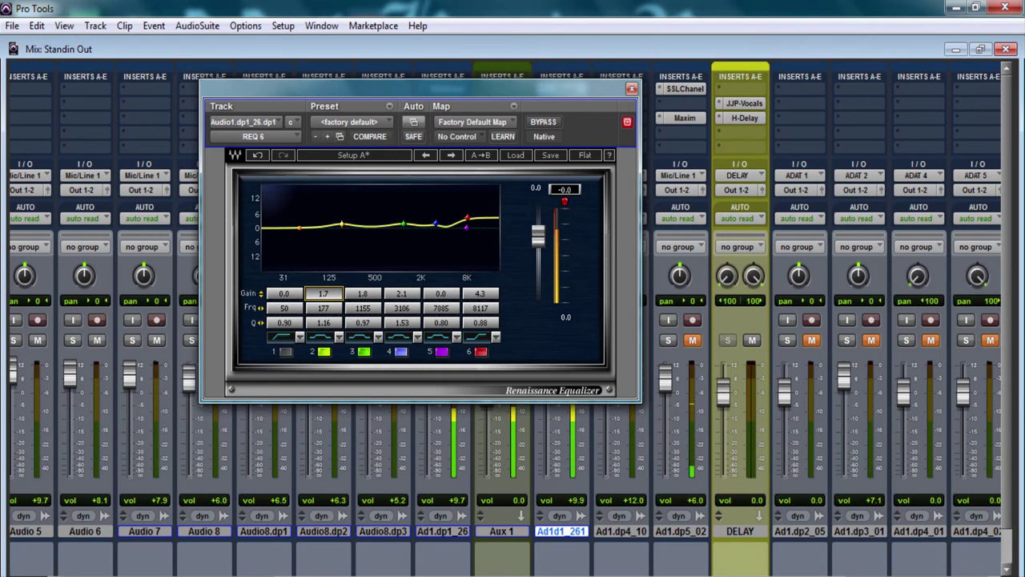
{"action": "left_click_drag", "start_coordinate": [323, 293], "coordinate": [323, 294]}
{"action": "left_click", "coordinate": [632, 89]}
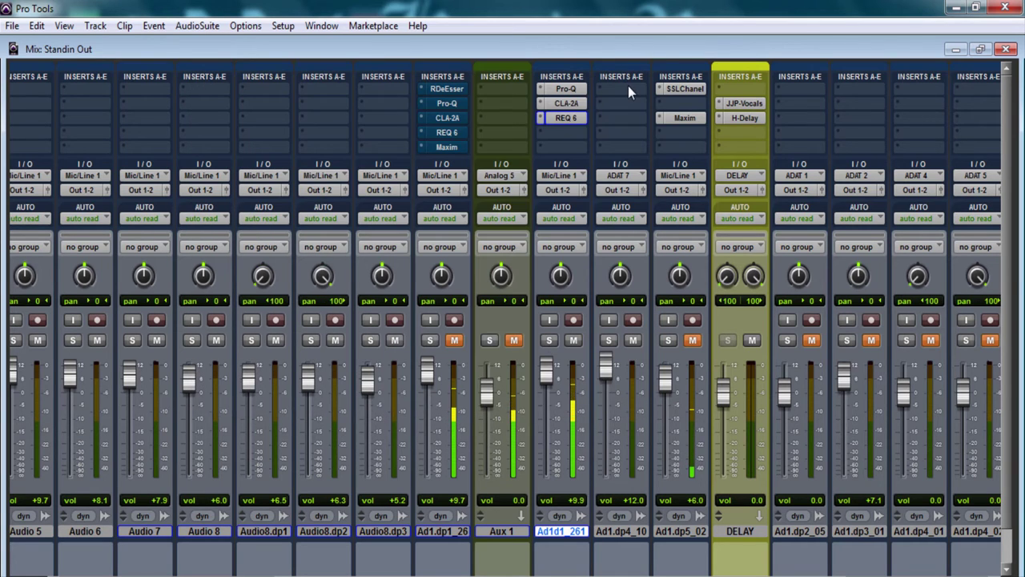
Review the REQ 6 curve on Ad1d1_261, close it, and listen with Aux 1 muted and the track's inserts bypassed.
{"action": "left_click", "coordinate": [516, 340]}
{"action": "left_click", "coordinate": [565, 118]}
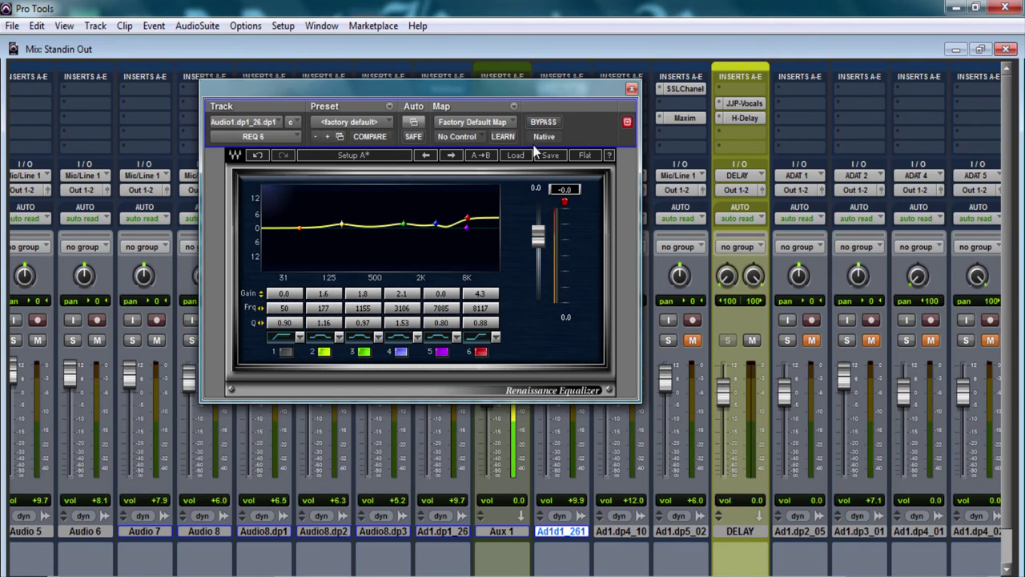
{"action": "left_click_drag", "start_coordinate": [449, 82], "coordinate": [459, 113]}
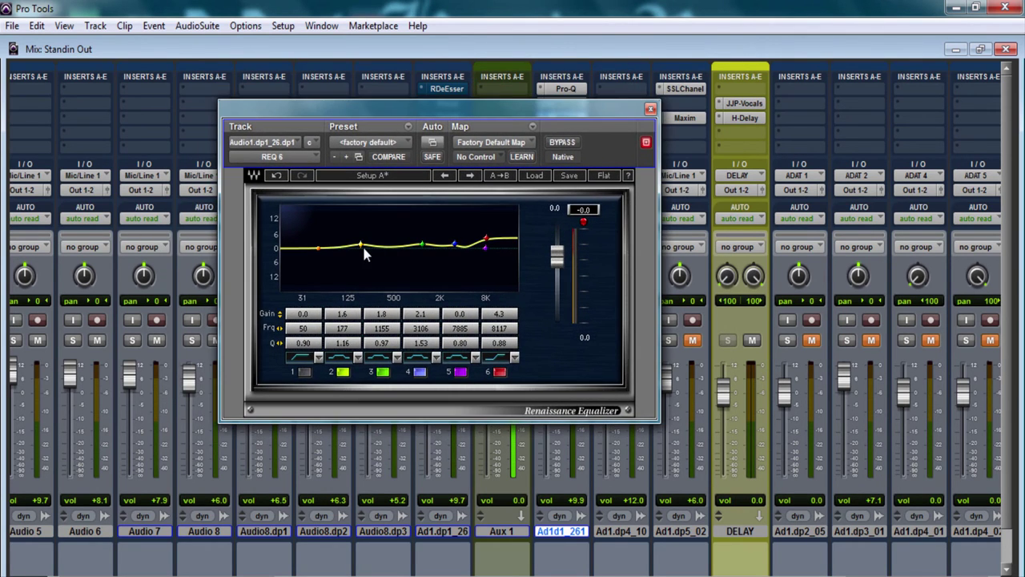
{"action": "left_click", "coordinate": [650, 108]}
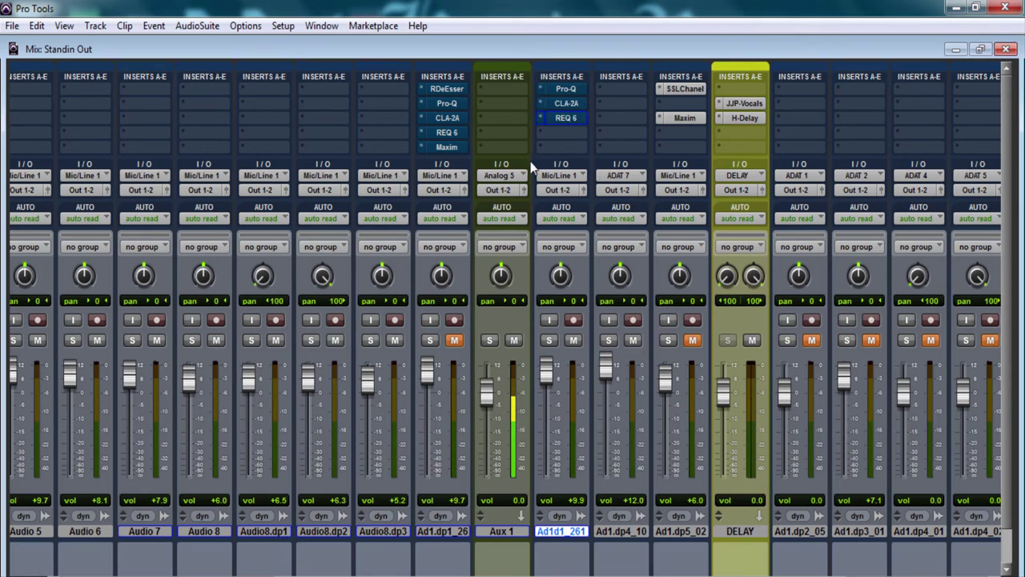
{"action": "left_click", "coordinate": [514, 342]}
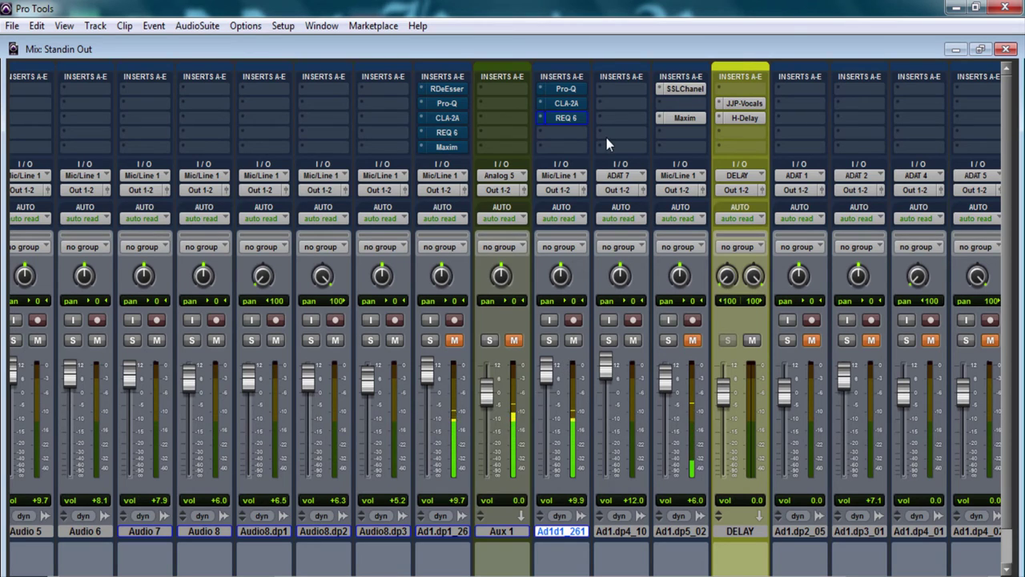
Compare Ad1d1_261 with its Pro-Q, CLA-2A and REQ 6 inserts bypassed and active, muting Aux 1 while listening and unmuting it at the end.
{"action": "left_click", "coordinate": [511, 341]}
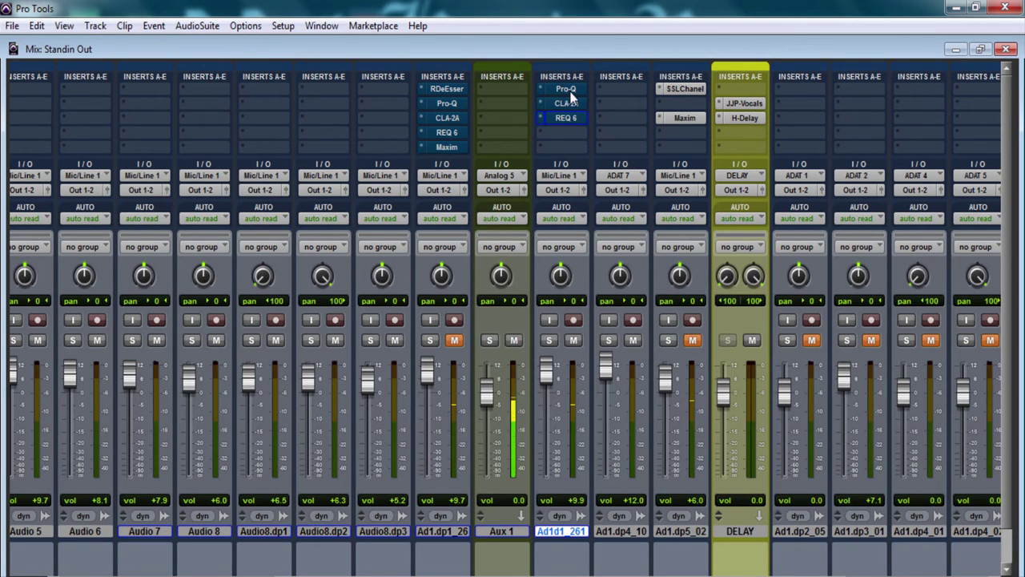
{"action": "left_click", "coordinate": [567, 102], "text": "ctrl"}
{"action": "left_click", "coordinate": [514, 340]}
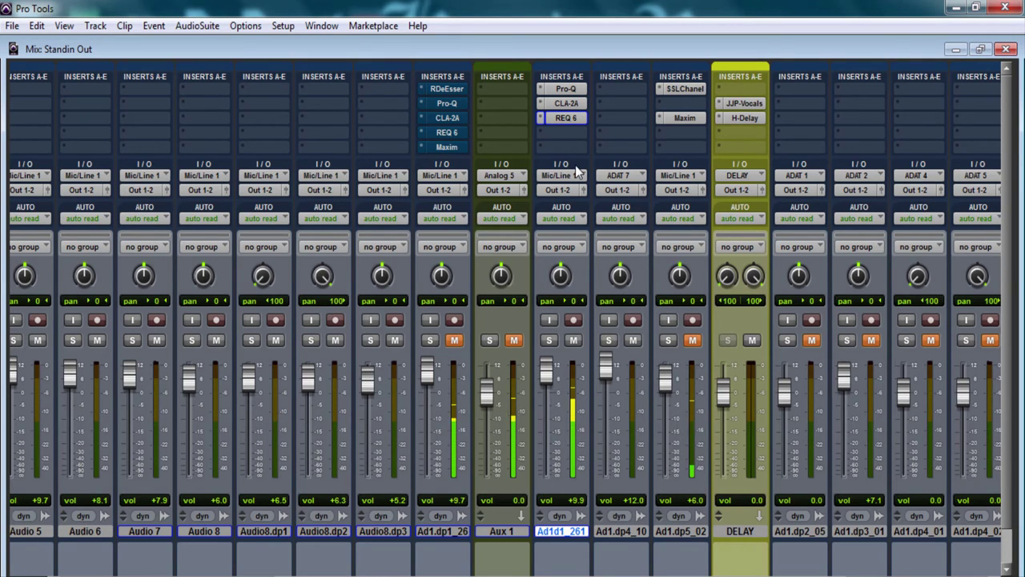
{"action": "left_click", "coordinate": [570, 120]}
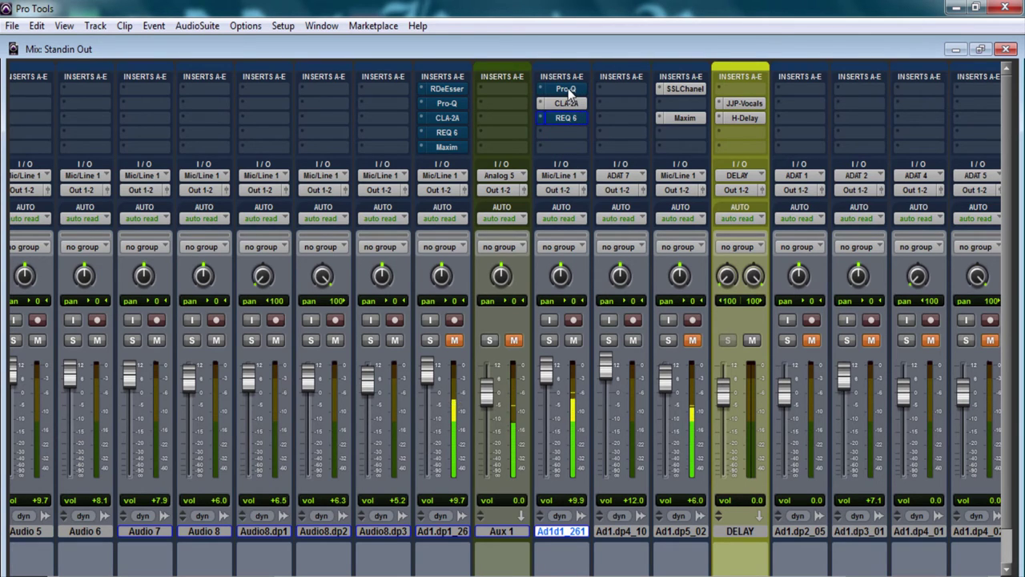
{"action": "left_click", "coordinate": [568, 88], "text": "ctrl"}
{"action": "left_click", "coordinate": [571, 118], "text": "ctrl"}
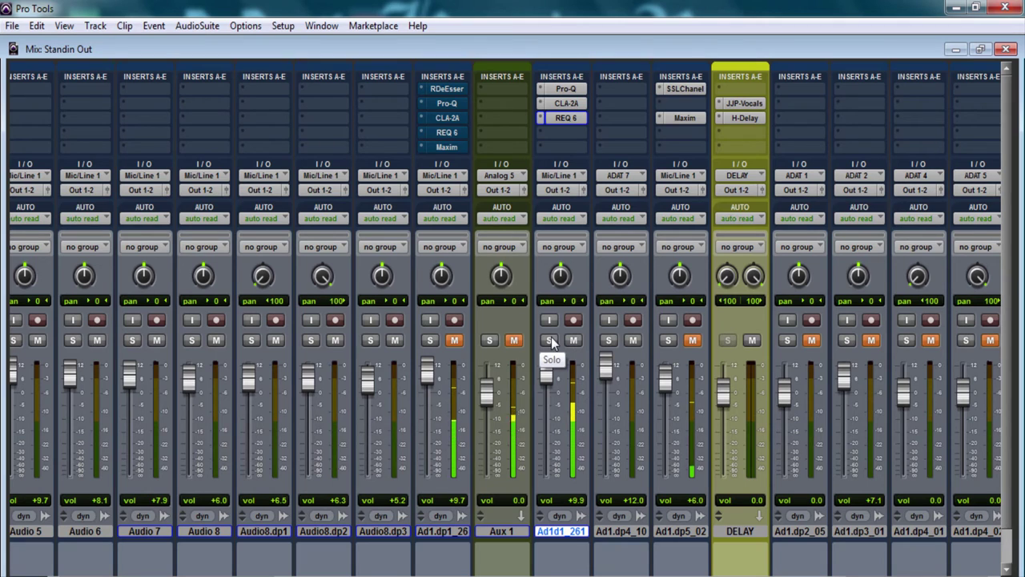
{"action": "left_click", "coordinate": [511, 339]}
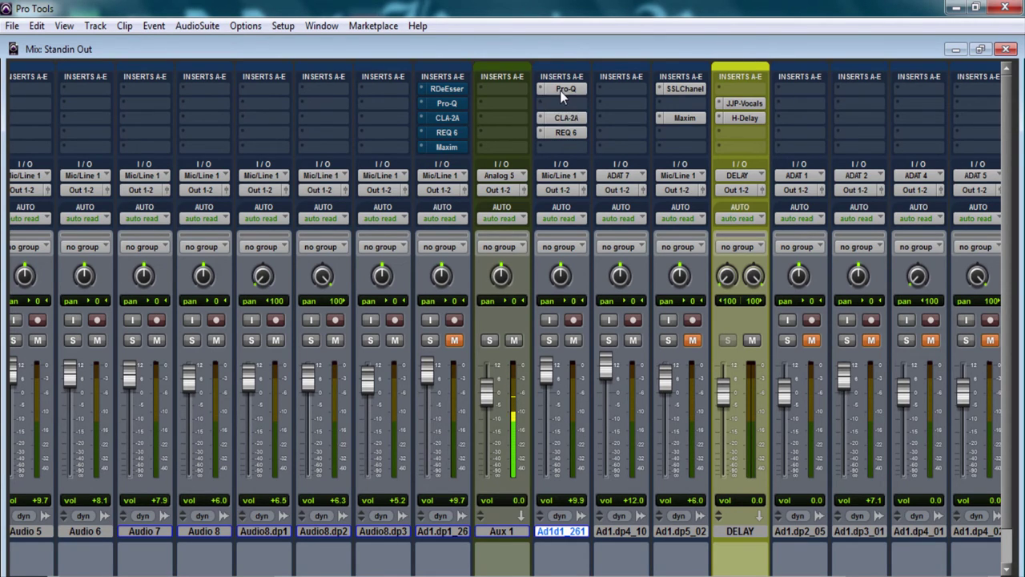
Move Ad1d1_261's Pro-Q down one insert slot and insert RDeEsser (mono) in the first slot.
{"action": "left_click_drag", "start_coordinate": [561, 110], "coordinate": [561, 105]}
{"action": "left_click", "coordinate": [548, 89]}
{"action": "mouse_move", "coordinate": [681, 128]}
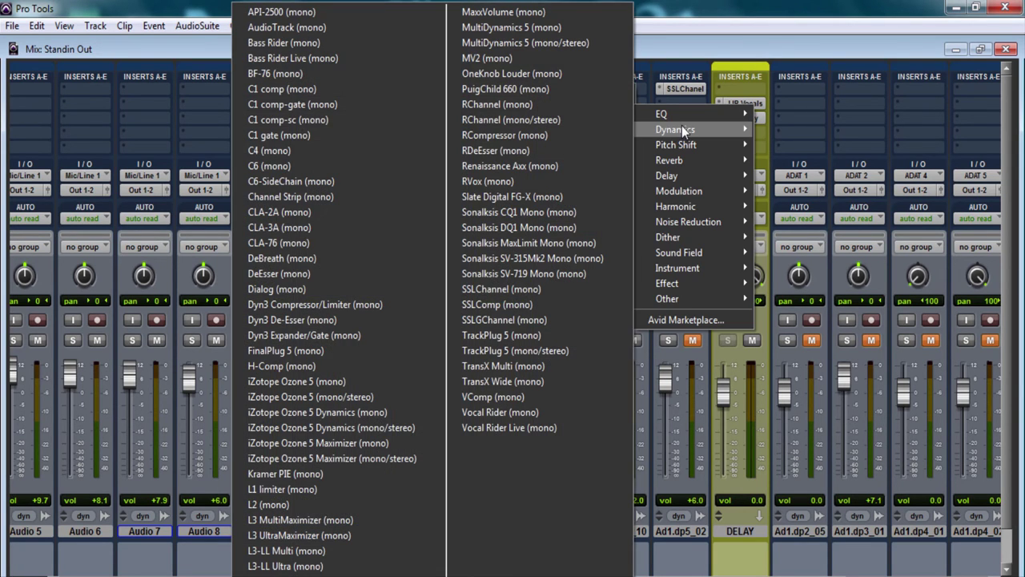
{"action": "left_click", "coordinate": [496, 150]}
{"action": "left_click_drag", "start_coordinate": [464, 107], "coordinate": [513, 93]}
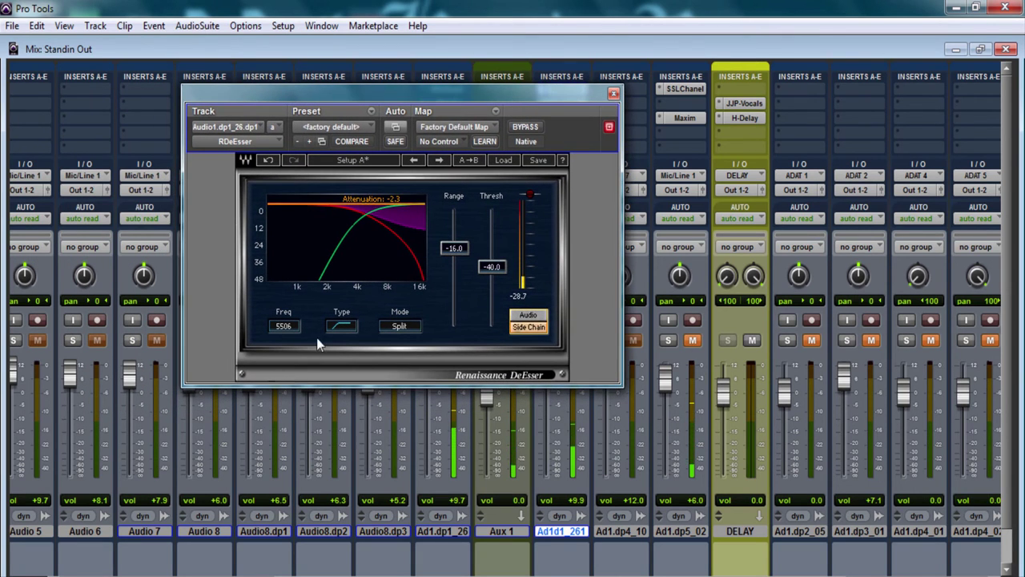
Set RDeEsser's frequency to 6160 while monitoring the side chain, and switch its monitoring back to Audio.
{"action": "left_click_drag", "start_coordinate": [286, 330], "coordinate": [287, 300]}
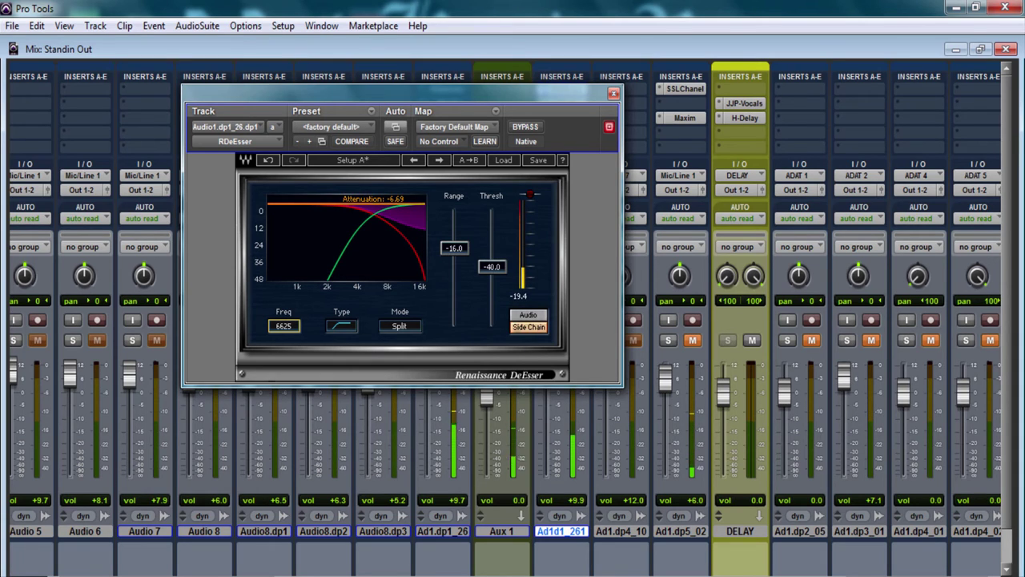
{"action": "left_click_drag", "start_coordinate": [286, 300], "coordinate": [286, 306]}
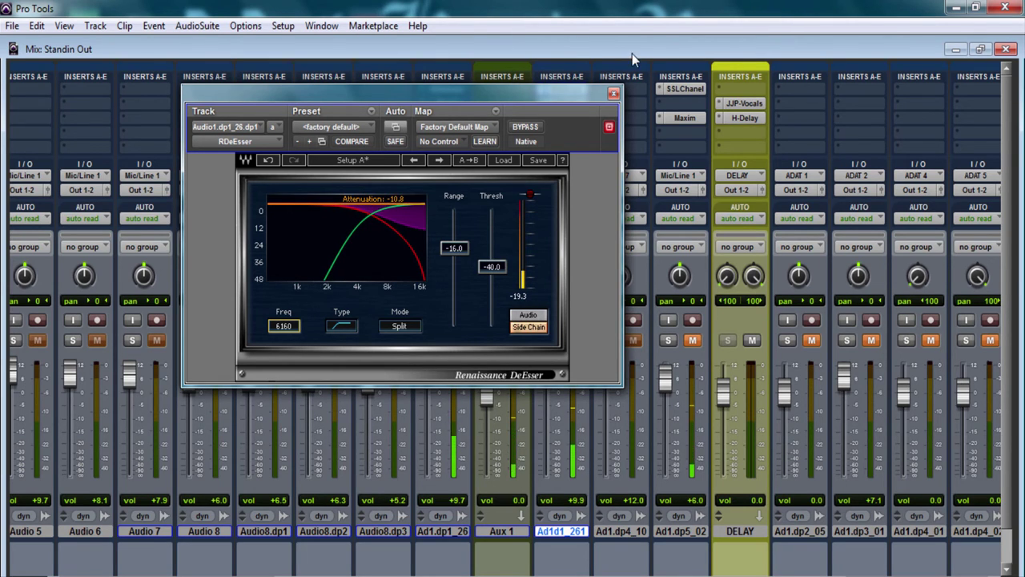
{"action": "left_click_drag", "start_coordinate": [515, 110], "coordinate": [539, 99]}
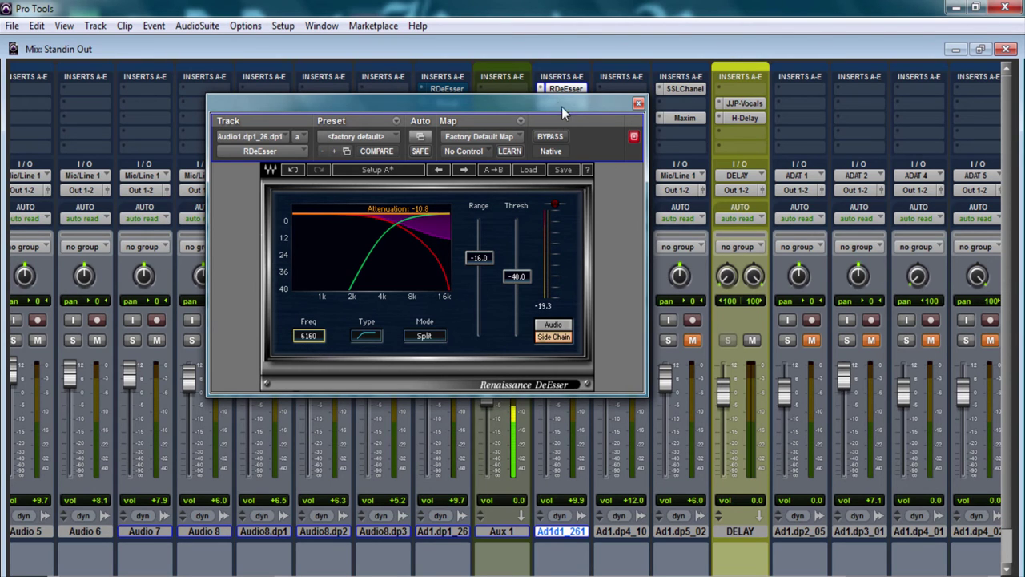
{"action": "left_click_drag", "start_coordinate": [562, 106], "coordinate": [426, 125]}
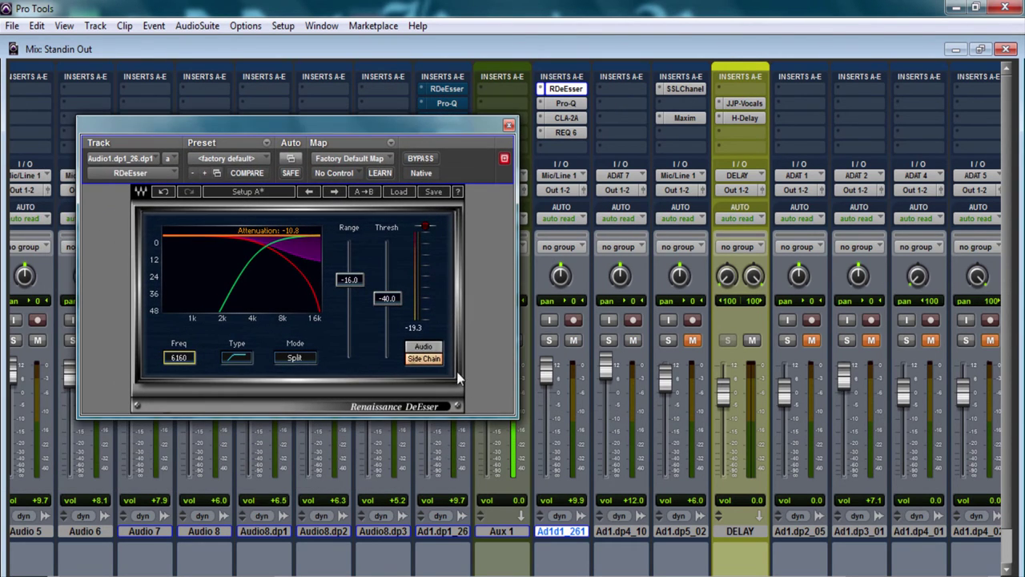
{"action": "left_click", "coordinate": [437, 350]}
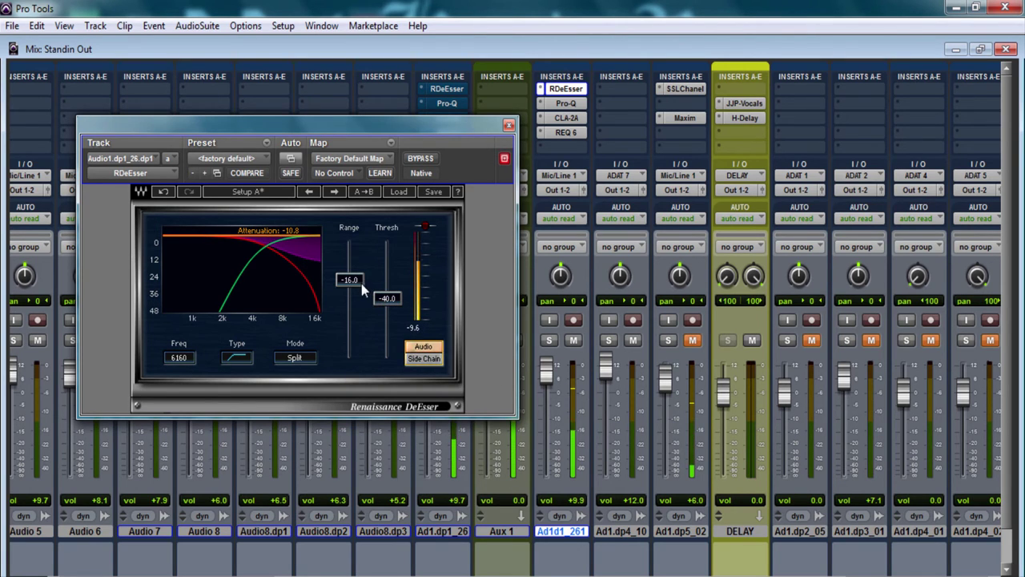
Set RDeEsser's range to -6.2 and threshold to -38.9, and close the plug-in.
{"action": "left_click_drag", "start_coordinate": [357, 281], "coordinate": [357, 256]}
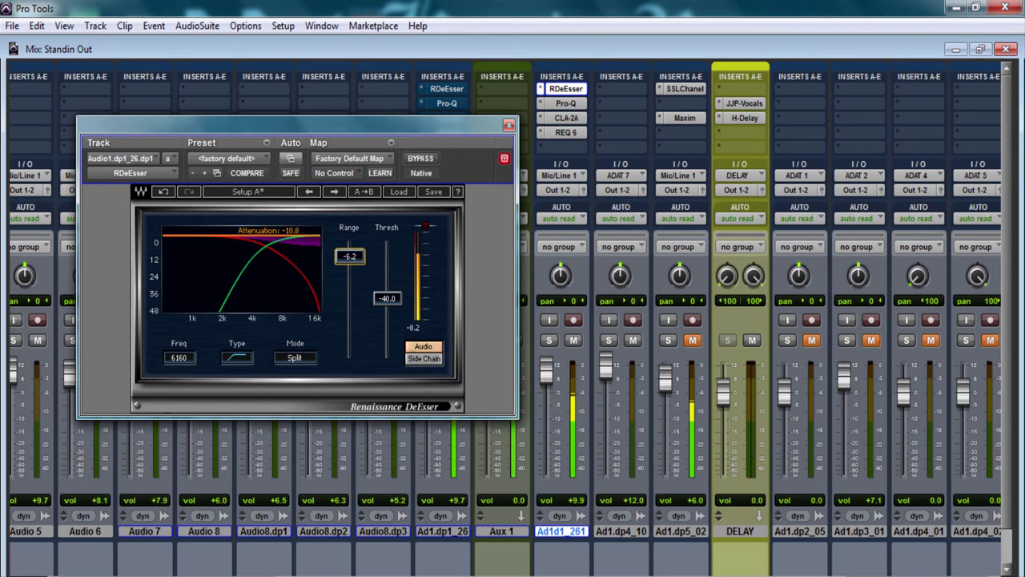
{"action": "mouse_move", "coordinate": [388, 298]}
{"action": "left_mouse_down"}
{"action": "mouse_move", "coordinate": [388, 309]}
{"action": "mouse_move", "coordinate": [388, 297]}
{"action": "left_mouse_up"}
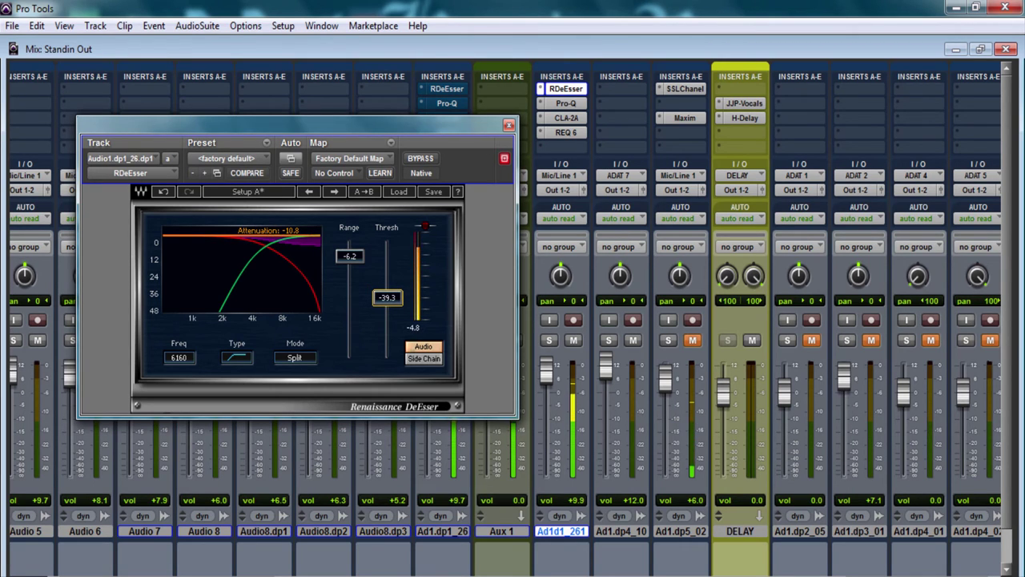
{"action": "left_click_drag", "start_coordinate": [387, 297], "coordinate": [387, 297]}
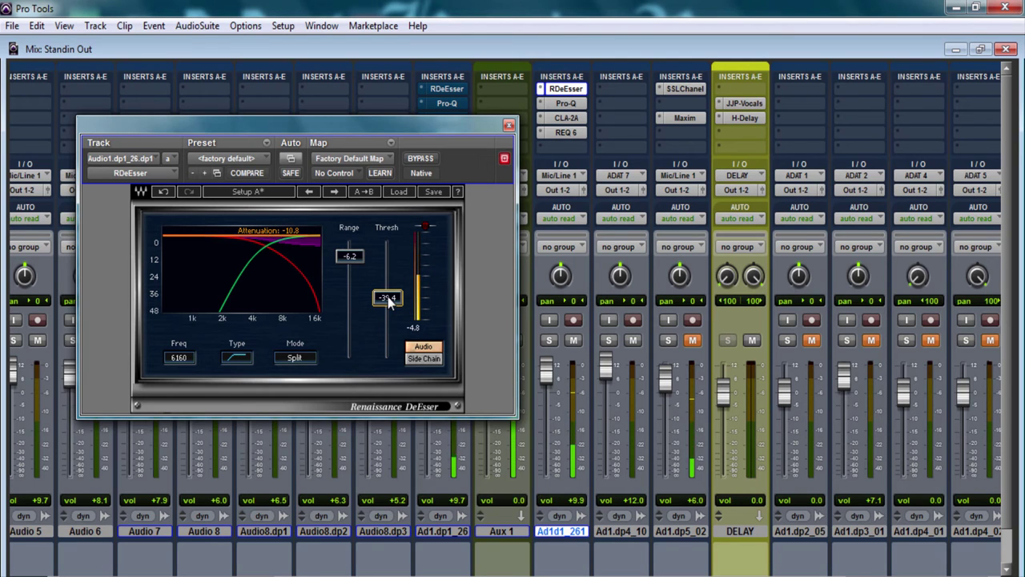
{"action": "left_click_drag", "start_coordinate": [387, 296], "coordinate": [387, 296]}
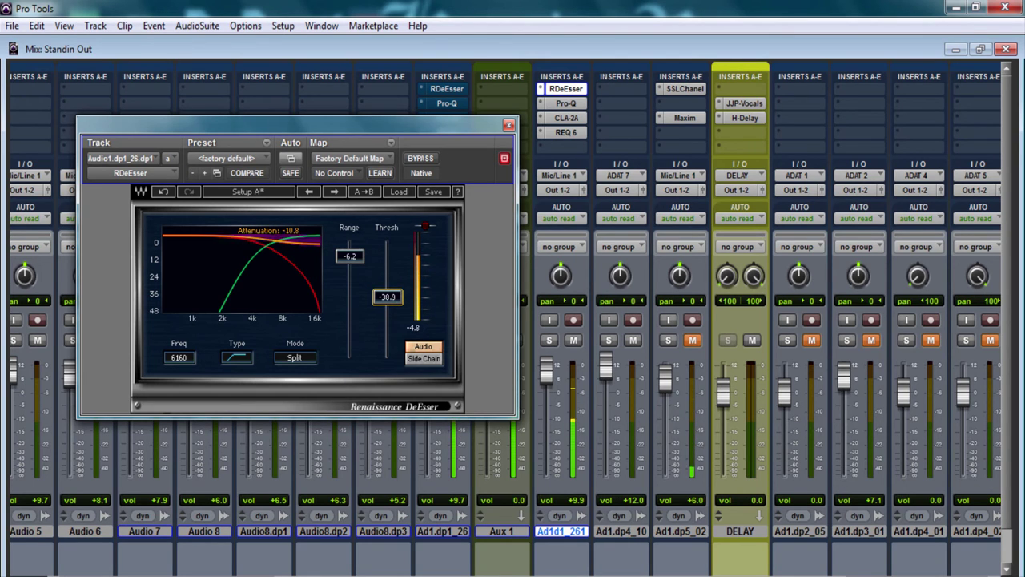
{"action": "left_click", "coordinate": [509, 127]}
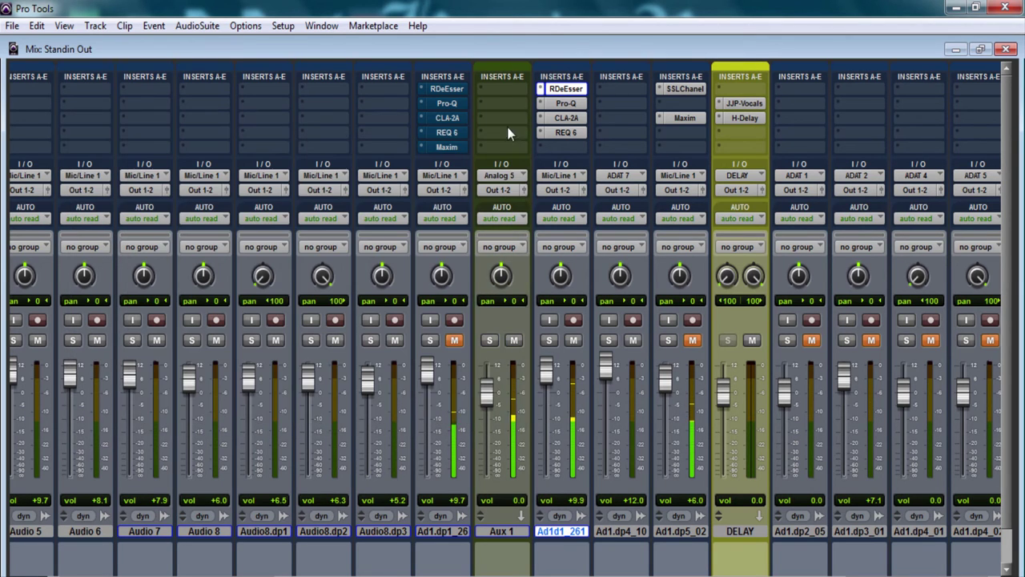
Reopen RDeEsser on Ad1d1_261 and listen to the track with Aux 1 unmuted and muted.
{"action": "left_click", "coordinate": [516, 340]}
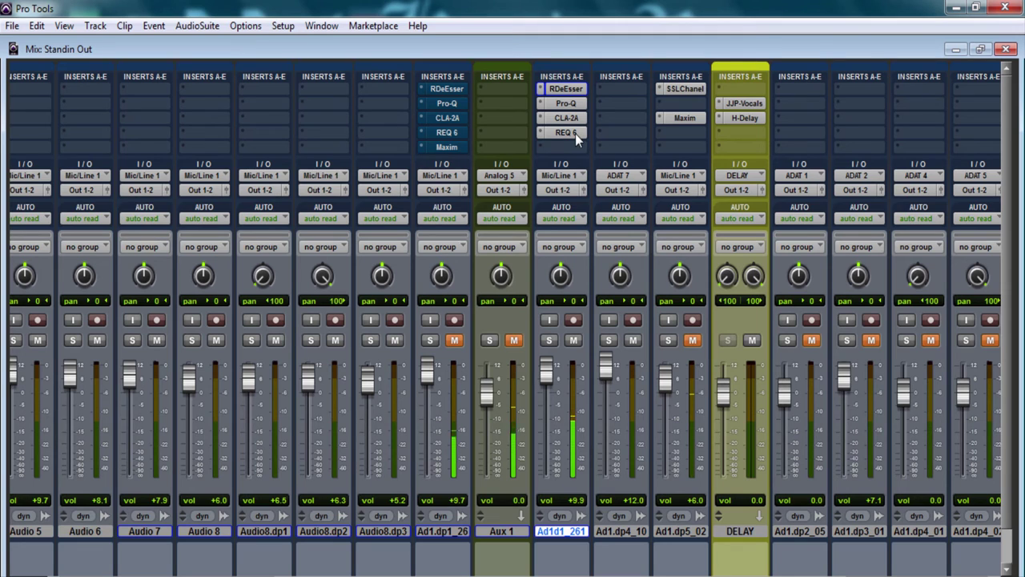
{"action": "left_click", "coordinate": [565, 89]}
{"action": "left_click_drag", "start_coordinate": [251, 216], "coordinate": [337, 168]}
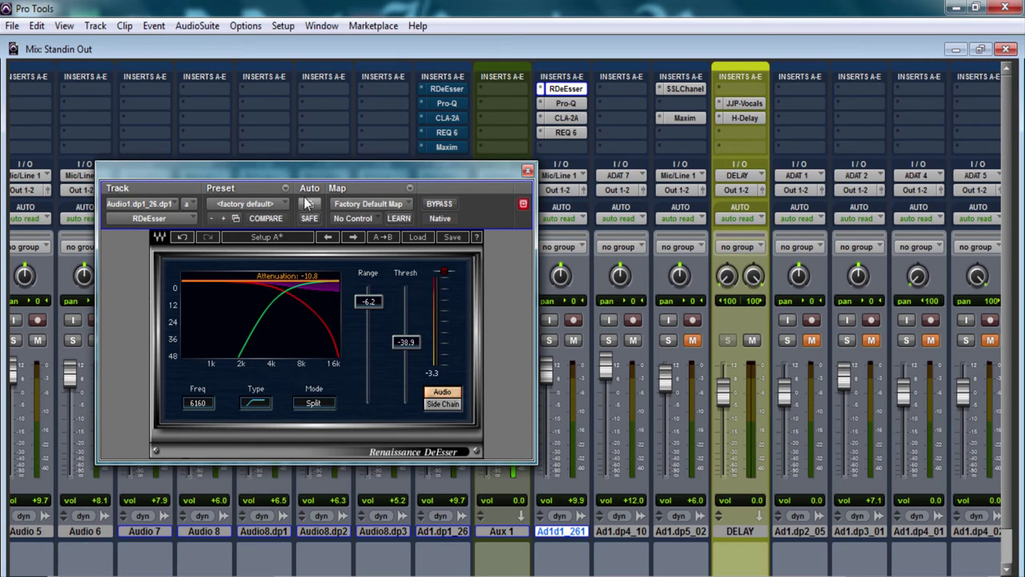
{"action": "left_click_drag", "start_coordinate": [314, 167], "coordinate": [251, 187]}
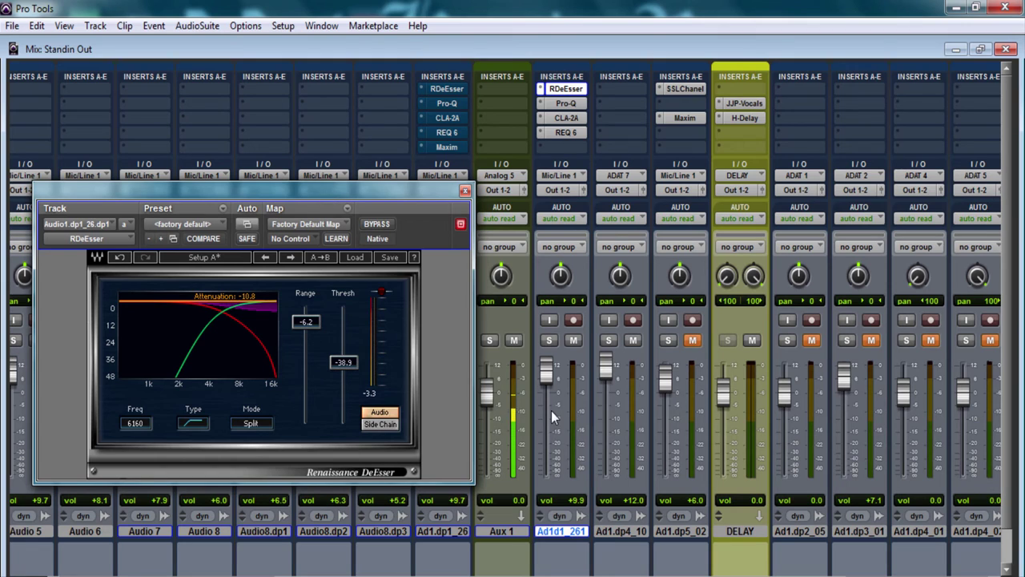
{"action": "left_click", "coordinate": [515, 342]}
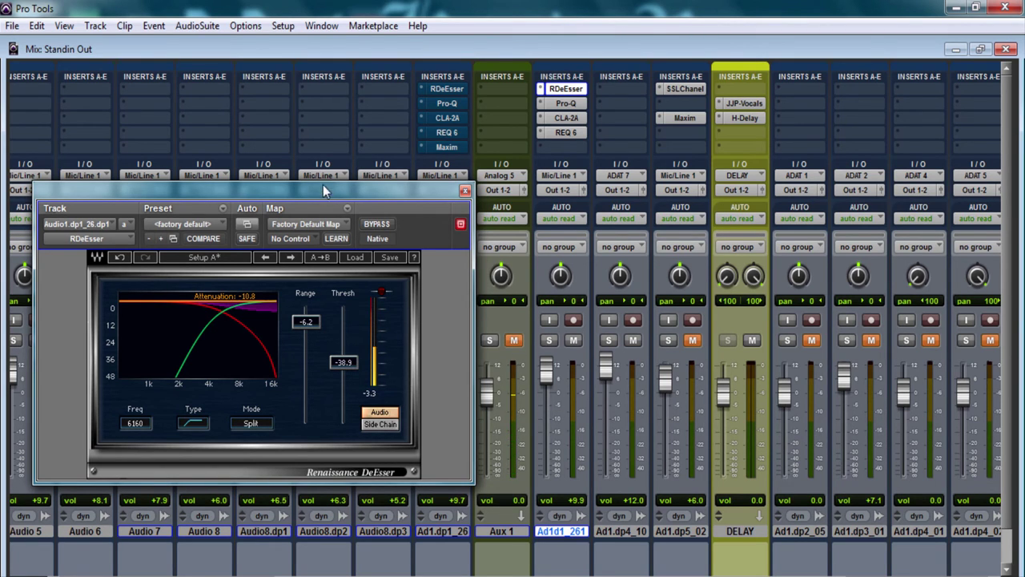
Try RDeEsser's threshold at -80.0 on Ad1d1_261, and unmute Aux 1.
{"action": "left_click_drag", "start_coordinate": [320, 187], "coordinate": [366, 159]}
{"action": "left_click_drag", "start_coordinate": [390, 336], "coordinate": [391, 400]}
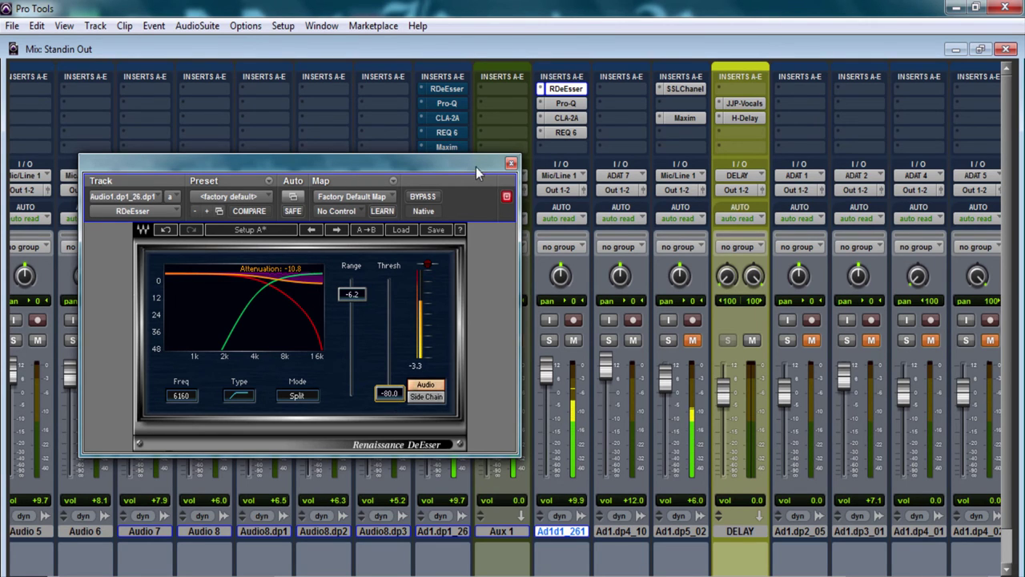
{"action": "left_click_drag", "start_coordinate": [476, 166], "coordinate": [351, 236]}
{"action": "left_click", "coordinate": [516, 339]}
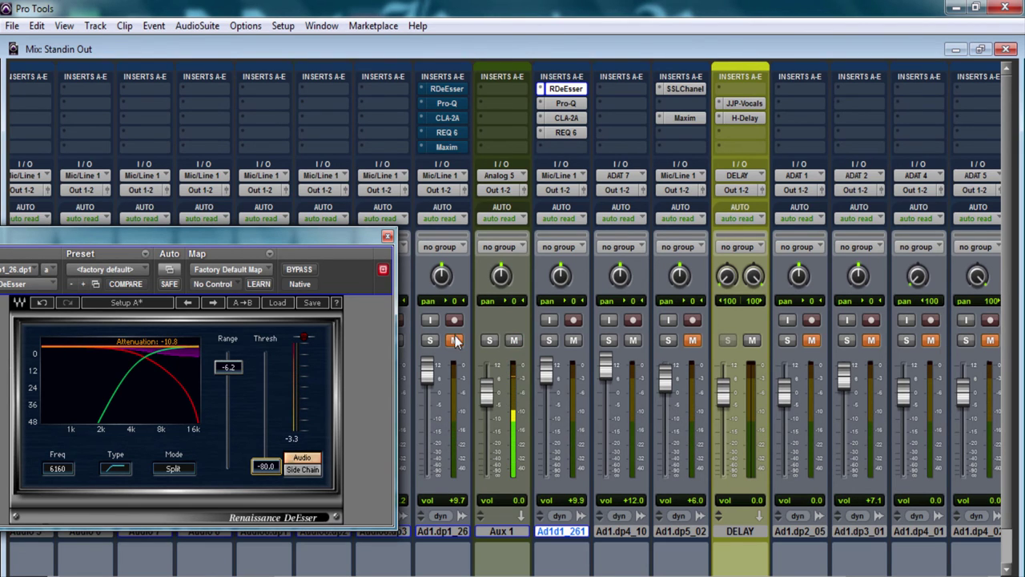
{"action": "left_click_drag", "start_coordinate": [290, 239], "coordinate": [381, 195]}
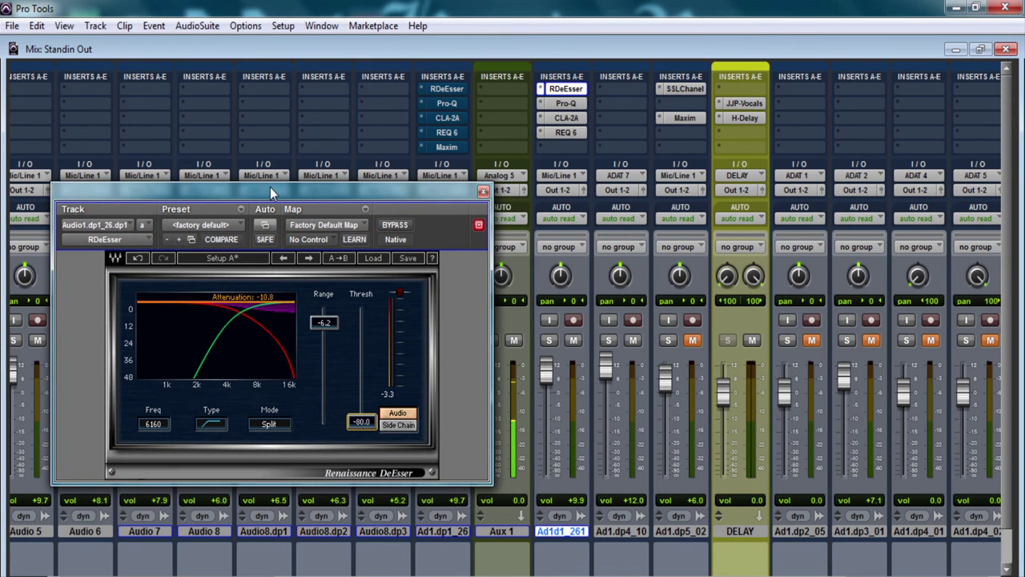
{"action": "mouse_move", "coordinate": [270, 186]}
{"action": "left_mouse_down"}
{"action": "mouse_move", "coordinate": [266, 178]}
{"action": "mouse_move", "coordinate": [250, 189]}
{"action": "left_mouse_up"}
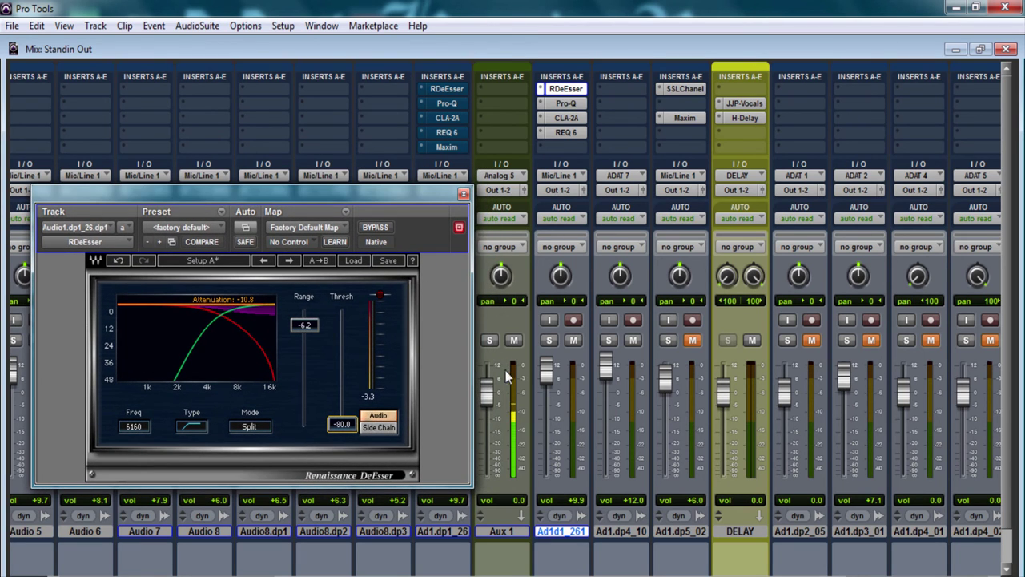
Set RDeEsser's threshold to -40.6 with Aux 1 muted, close the plug-in and unmute Aux 1.
{"action": "left_click", "coordinate": [508, 340]}
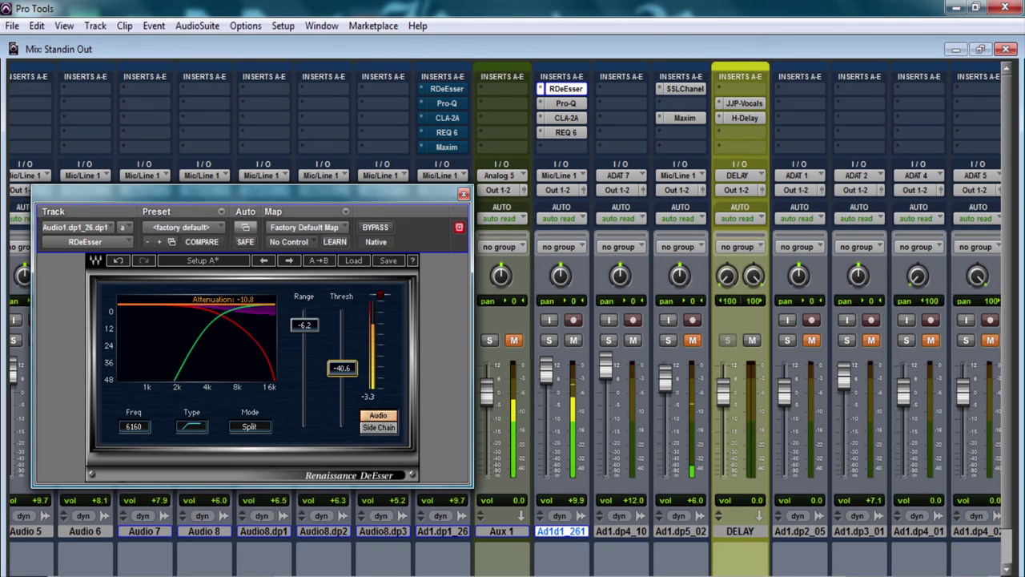
{"action": "left_click", "coordinate": [463, 193]}
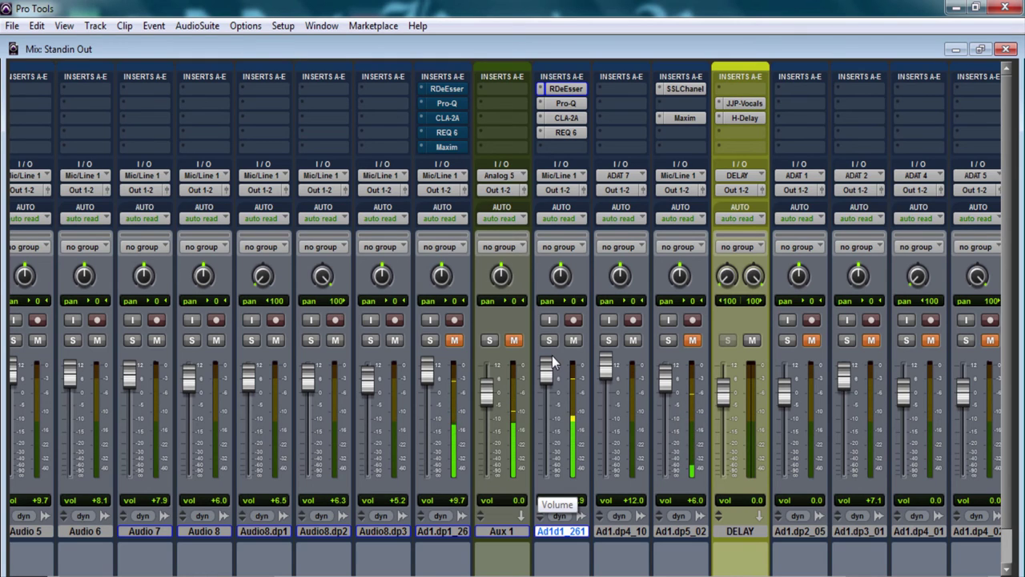
{"action": "left_click", "coordinate": [514, 339]}
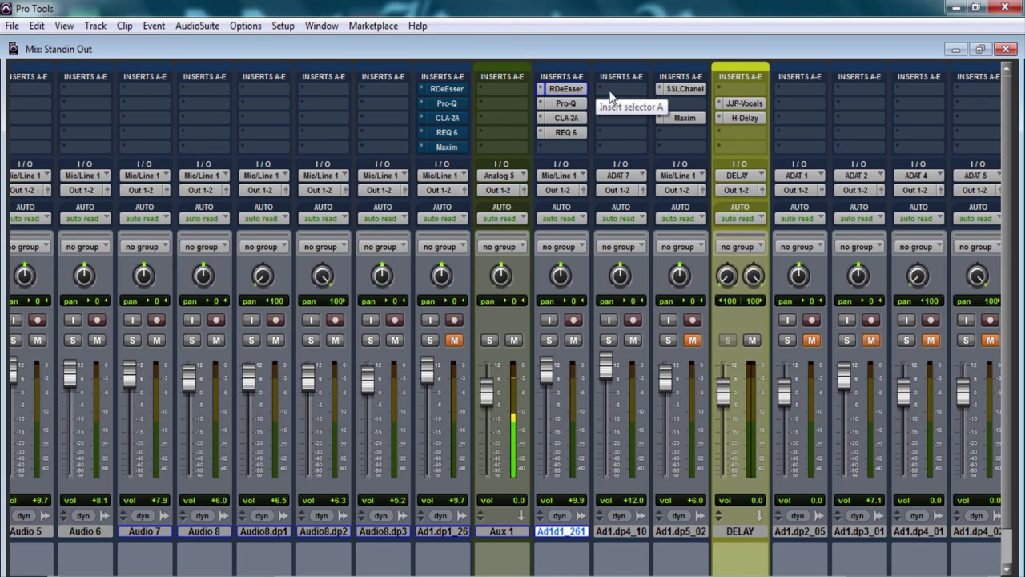
Review the REQ 6 band settings on Ad1d1_261 and close the plug-in.
{"action": "left_click", "coordinate": [570, 133]}
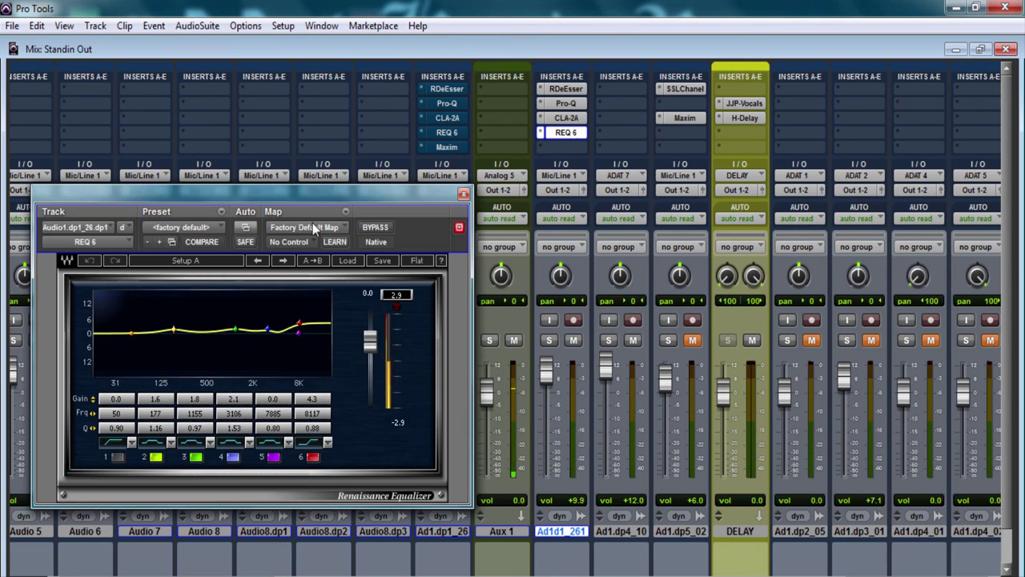
{"action": "left_click_drag", "start_coordinate": [279, 189], "coordinate": [353, 167]}
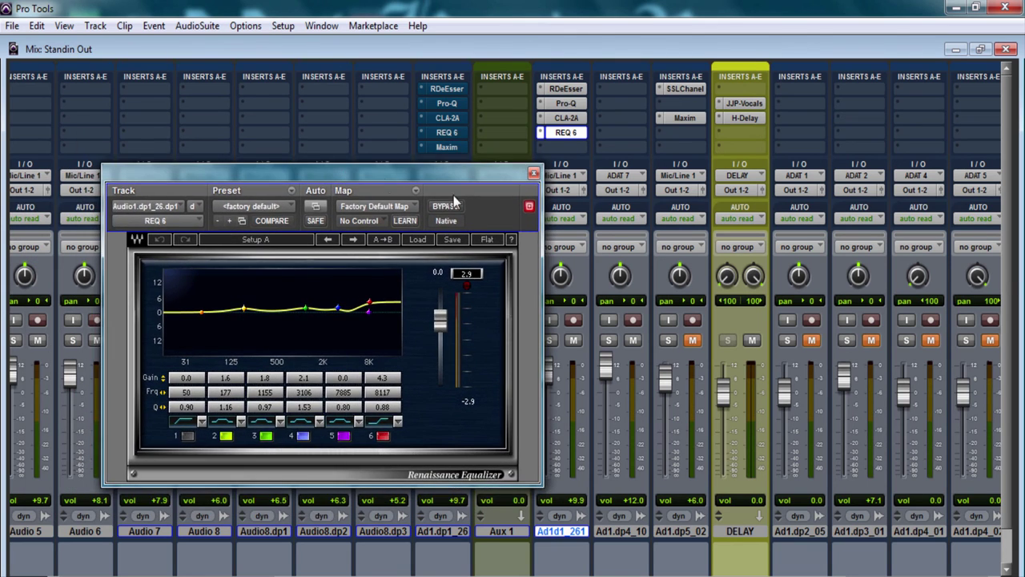
{"action": "left_click", "coordinate": [534, 174]}
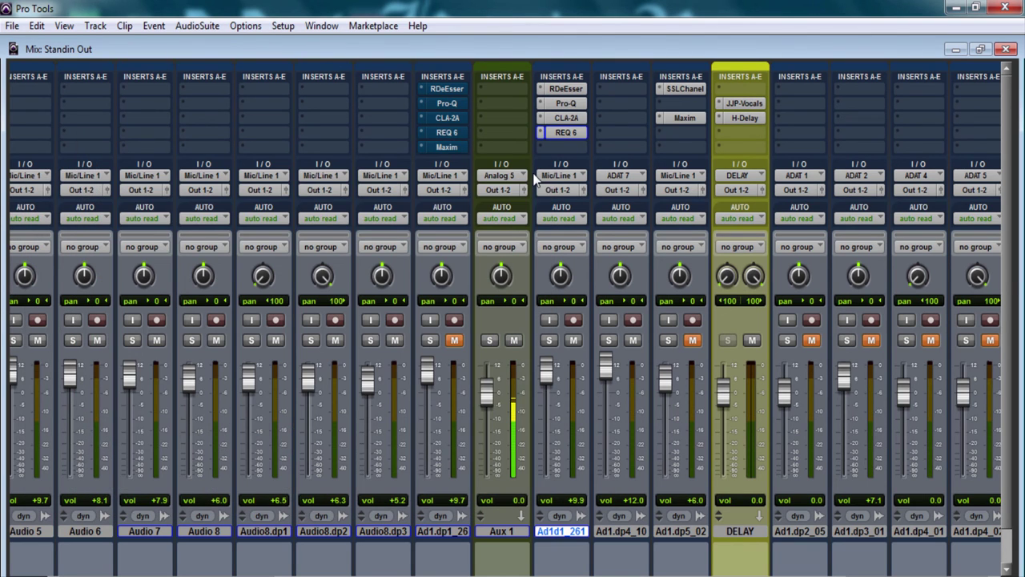
Open Pro-Q on Ad1d1_261 and slightly lower the narrow bell band near 400 Hz.
{"action": "left_click", "coordinate": [568, 104]}
{"action": "left_click_drag", "start_coordinate": [411, 162], "coordinate": [430, 405]}
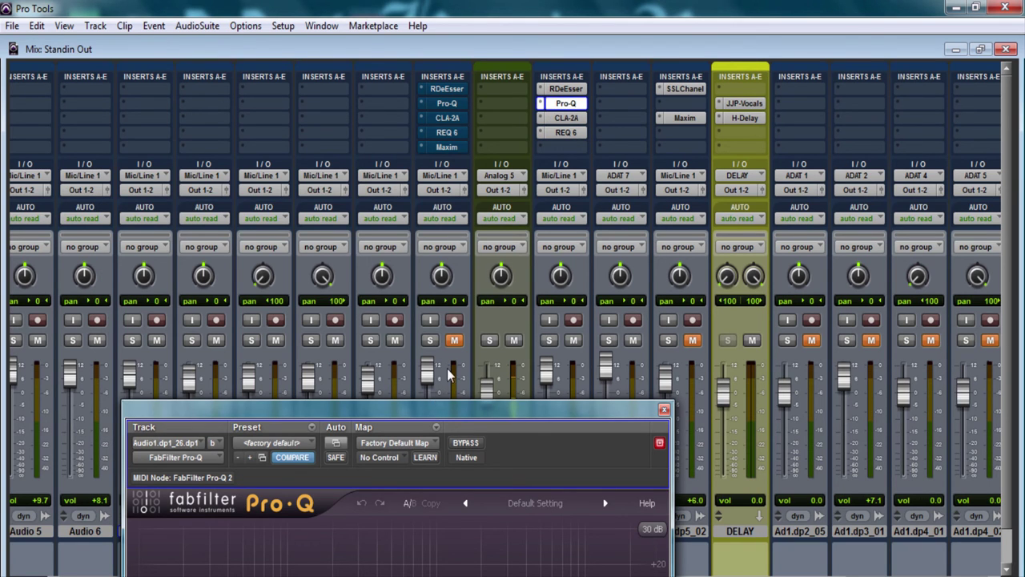
{"action": "left_click_drag", "start_coordinate": [418, 409], "coordinate": [446, 104]}
{"action": "mouse_move", "coordinate": [403, 335]}
{"action": "left_mouse_down"}
{"action": "mouse_move", "coordinate": [377, 265]}
{"action": "mouse_move", "coordinate": [350, 236]}
{"action": "mouse_move", "coordinate": [612, 249]}
{"action": "mouse_move", "coordinate": [560, 267]}
{"action": "mouse_move", "coordinate": [508, 264]}
{"action": "mouse_move", "coordinate": [402, 339]}
{"action": "left_mouse_up"}
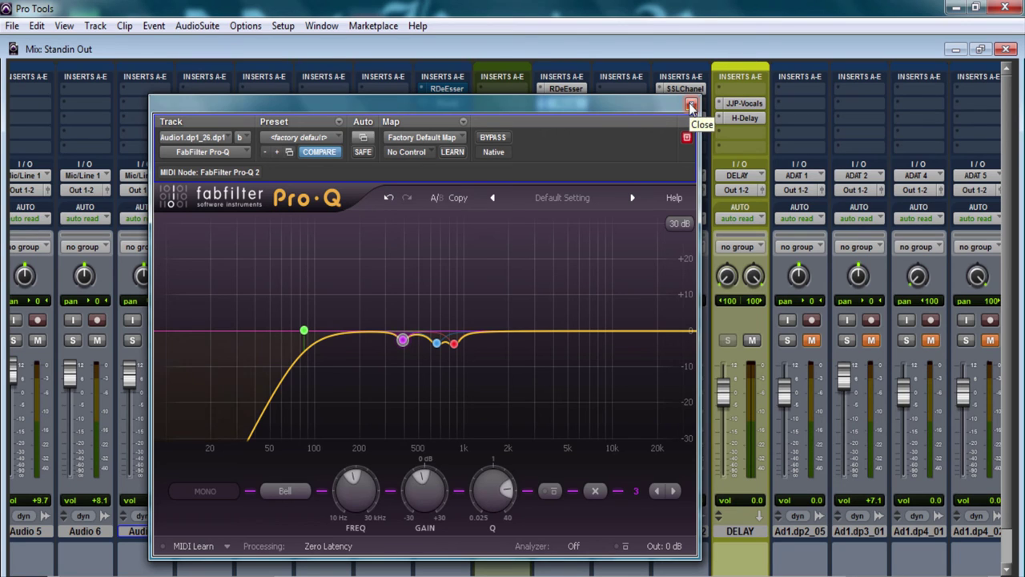
Try broad bell boosts near 5 kHz and 166 Hz in Pro-Q, delete both bands and close the plug-in.
{"action": "double_click", "coordinate": [558, 332]}
{"action": "left_click_drag", "start_coordinate": [558, 332], "coordinate": [567, 265]}
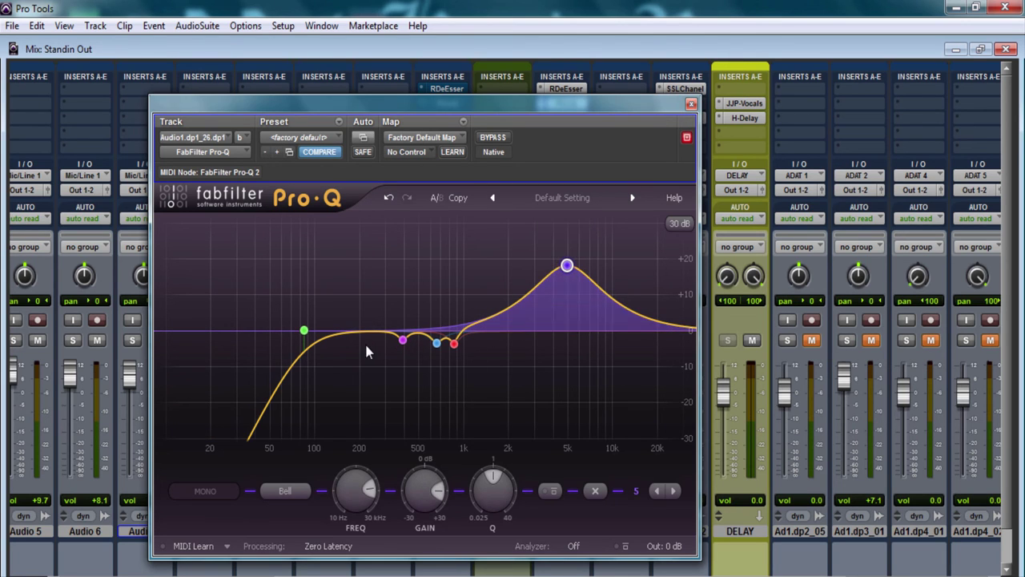
{"action": "double_click", "coordinate": [347, 331]}
{"action": "left_click_drag", "start_coordinate": [348, 331], "coordinate": [348, 259]}
{"action": "right_click", "coordinate": [347, 260]}
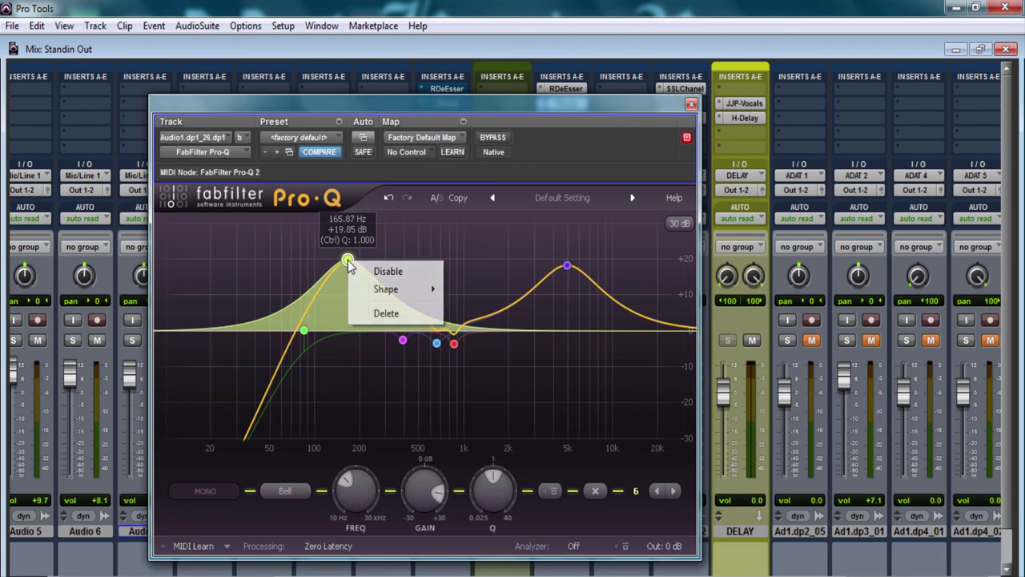
{"action": "left_click", "coordinate": [387, 320]}
{"action": "key", "text": "Delete"}
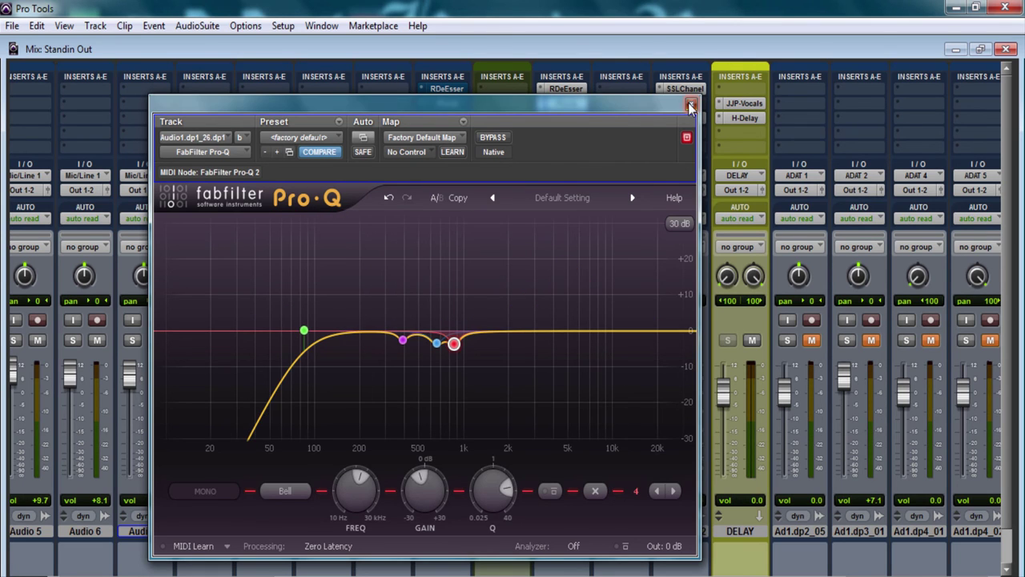
{"action": "left_click", "coordinate": [691, 105]}
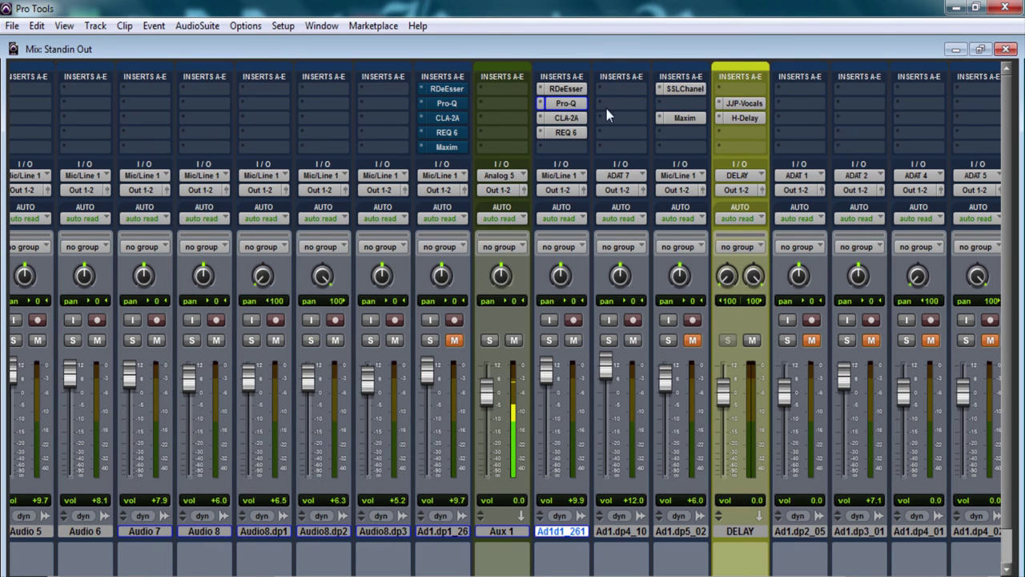
Open REQ 6 on Ad1d1_261 and examine its boosts, including the band at 177 Hz.
{"action": "left_click", "coordinate": [571, 136]}
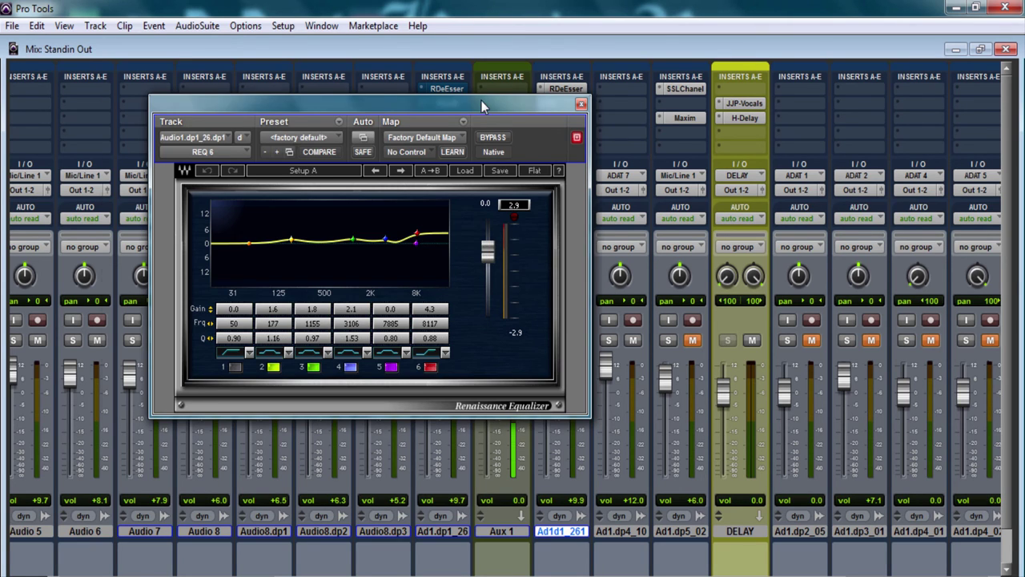
{"action": "left_click_drag", "start_coordinate": [485, 102], "coordinate": [439, 100]}
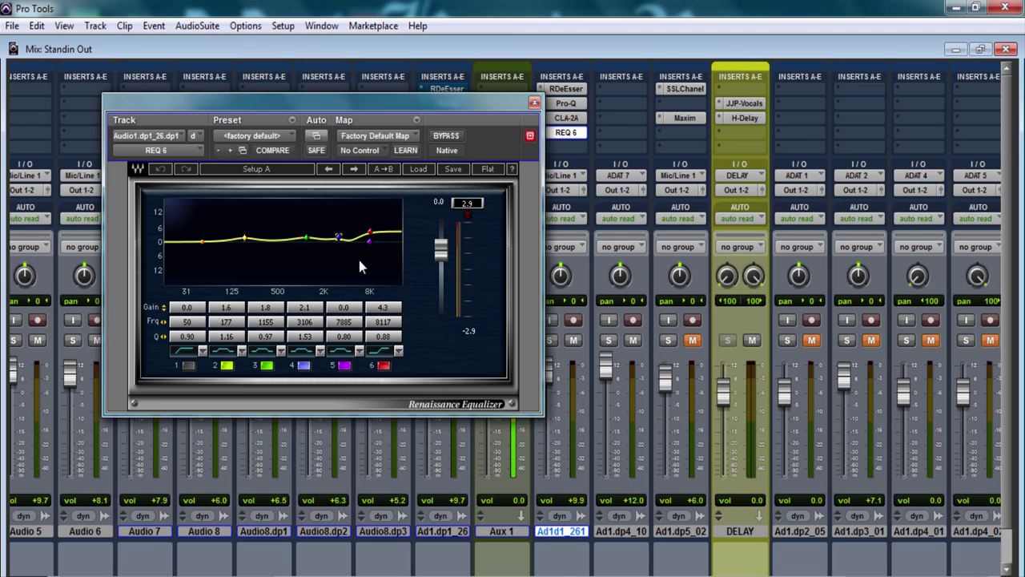
{"action": "left_click", "coordinate": [244, 238]}
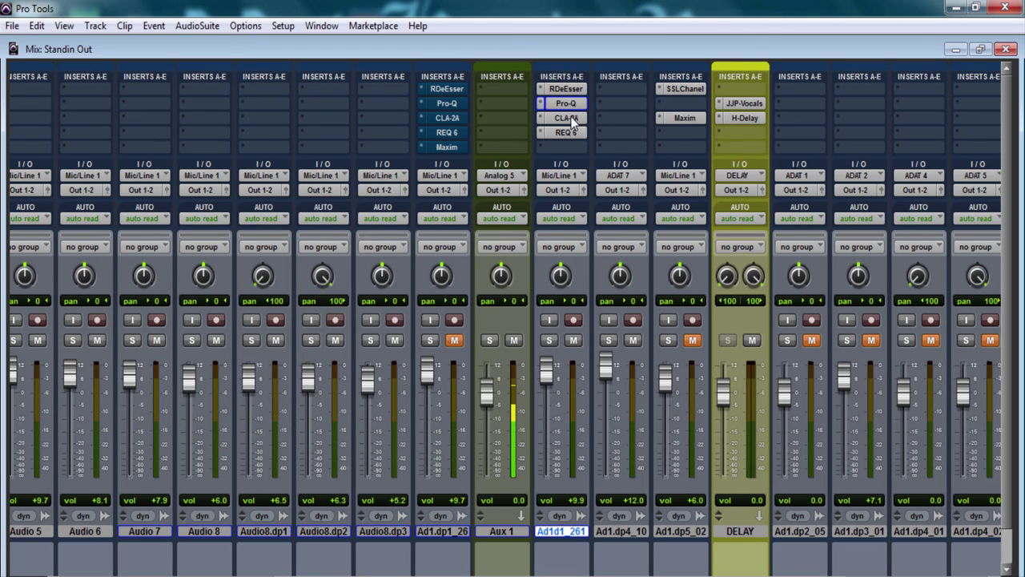
Review the CLA-2A gain and peak reduction on Ad1d1_261, close it and reopen the track's REQ 6.
{"action": "left_click", "coordinate": [573, 116]}
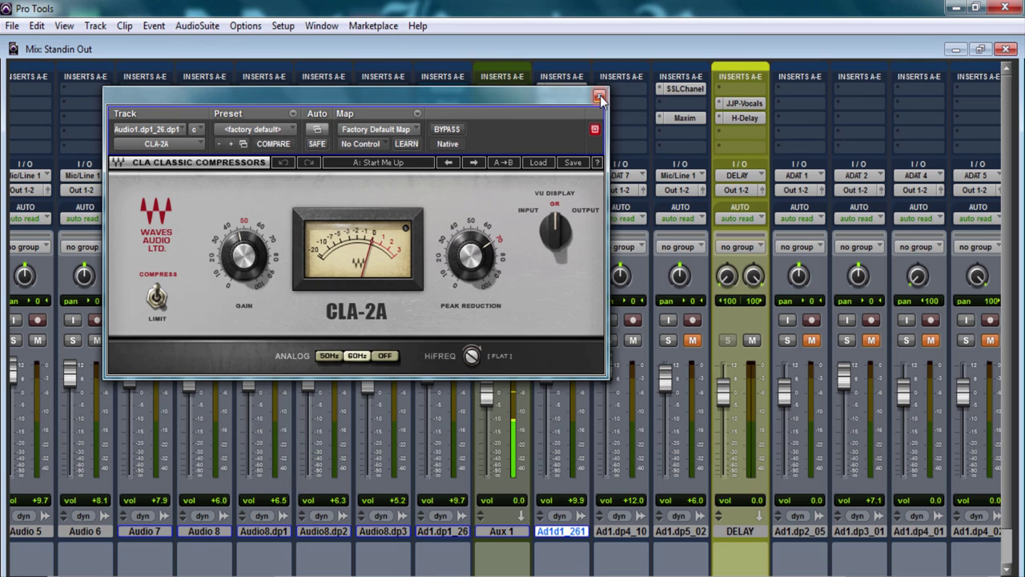
{"action": "left_click", "coordinate": [600, 96]}
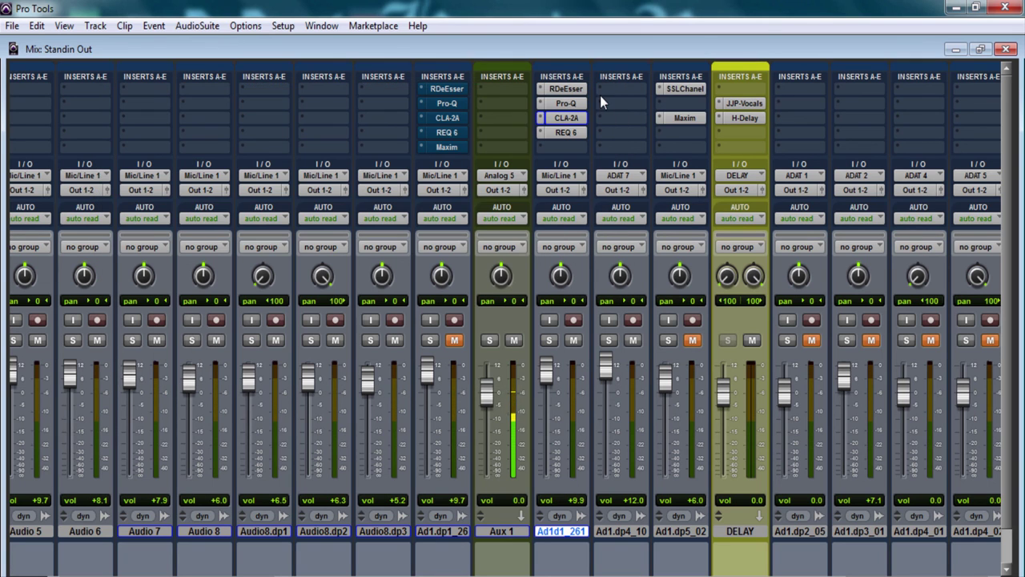
{"action": "left_click", "coordinate": [570, 133]}
{"action": "left_click_drag", "start_coordinate": [420, 93], "coordinate": [468, 92]}
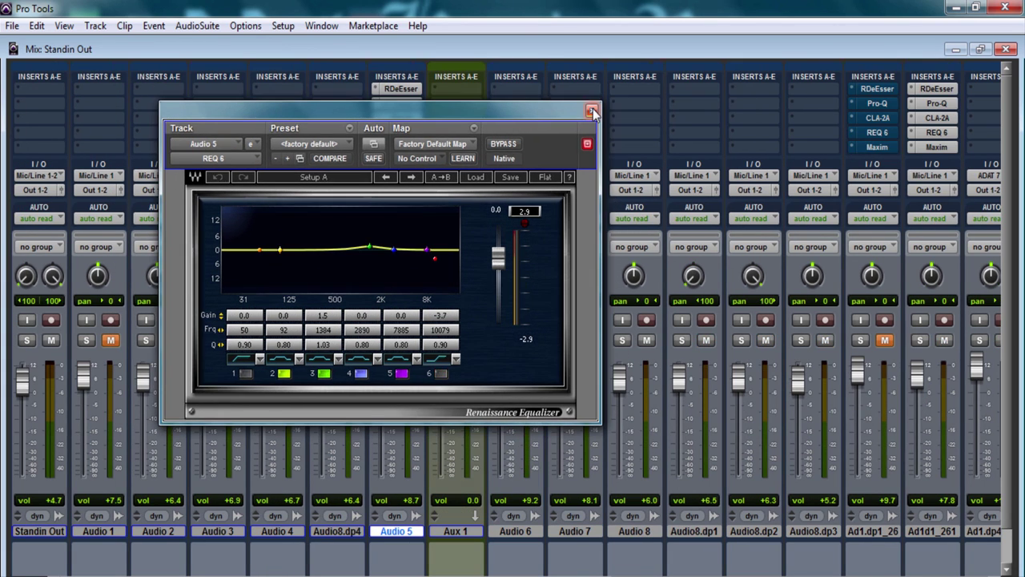
Close REQ 6 on Audio 5, examine the low cut and bell cuts in that track's Pro-Q, and close it.
{"action": "left_click", "coordinate": [584, 96]}
{"action": "scroll", "coordinate": [561, 320], "scroll_direction": "down", "scroll_amount": 2}
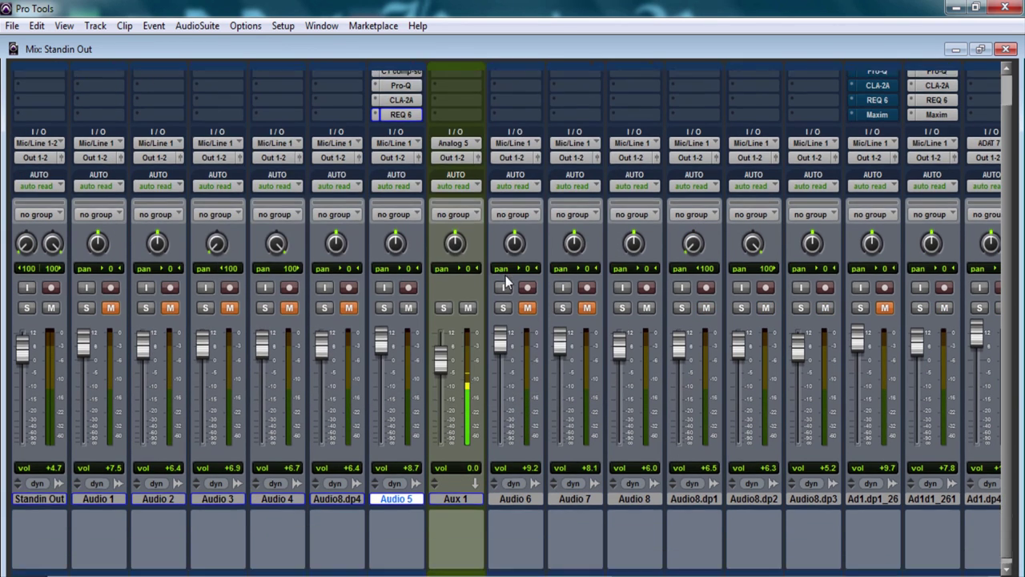
{"action": "scroll", "coordinate": [551, 466], "scroll_direction": "up", "scroll_amount": 2}
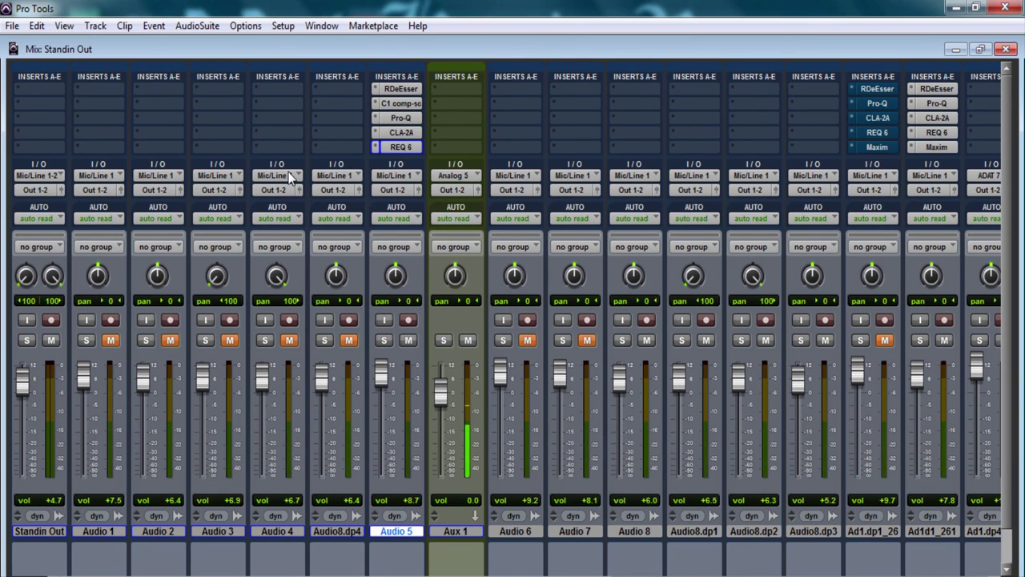
{"action": "left_click", "coordinate": [411, 118]}
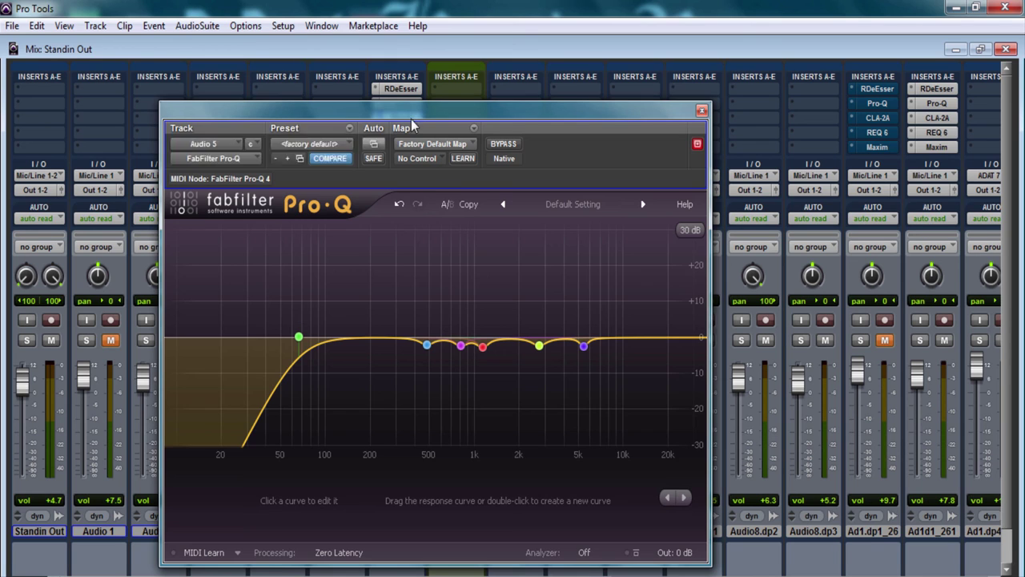
{"action": "left_click", "coordinate": [702, 110]}
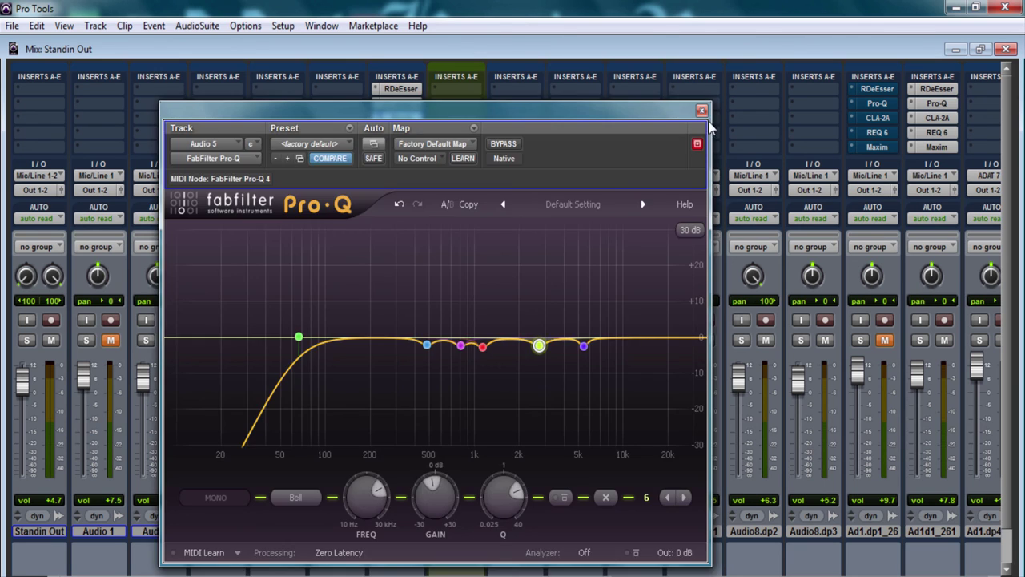
{"action": "left_click", "coordinate": [700, 111]}
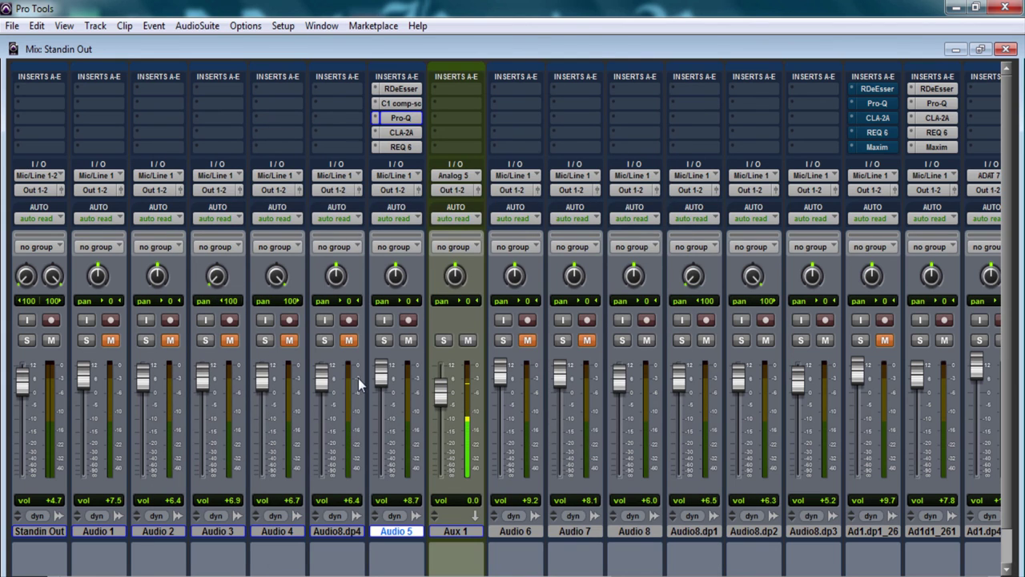